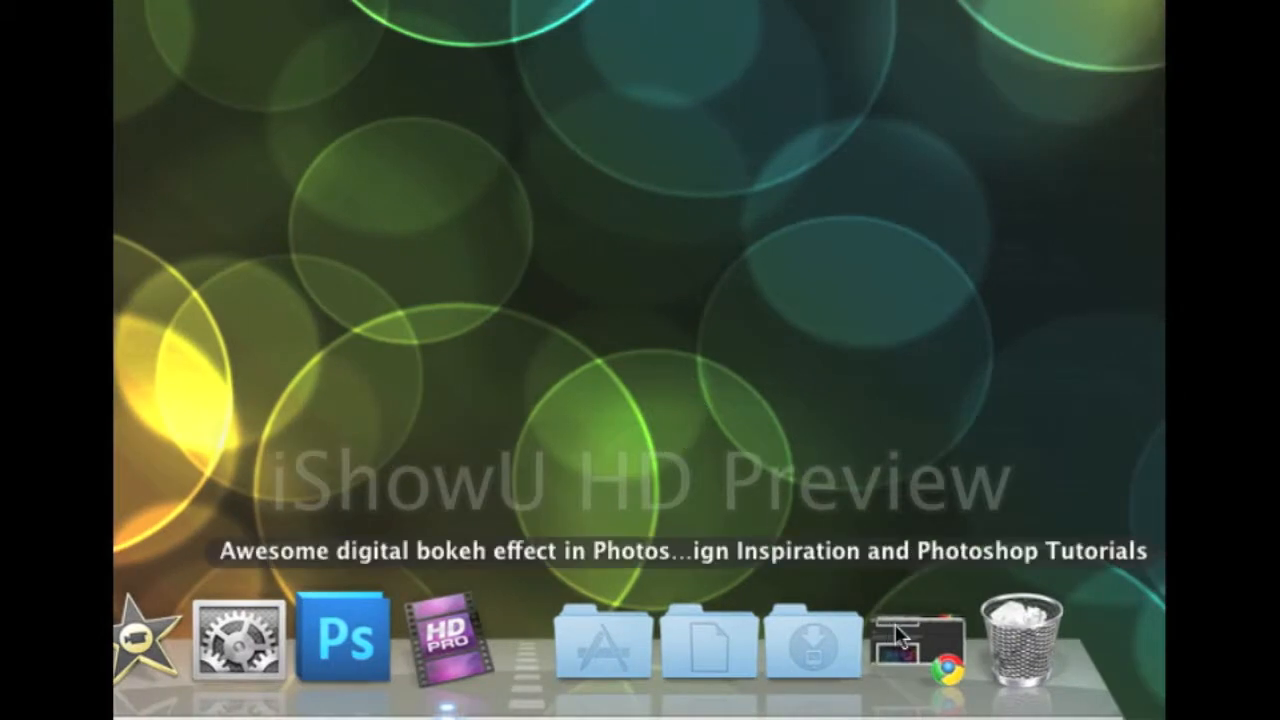
Check the bokeh tutorial page, then put the browser window away
{"action": "left_click", "coordinate": [895, 624]}
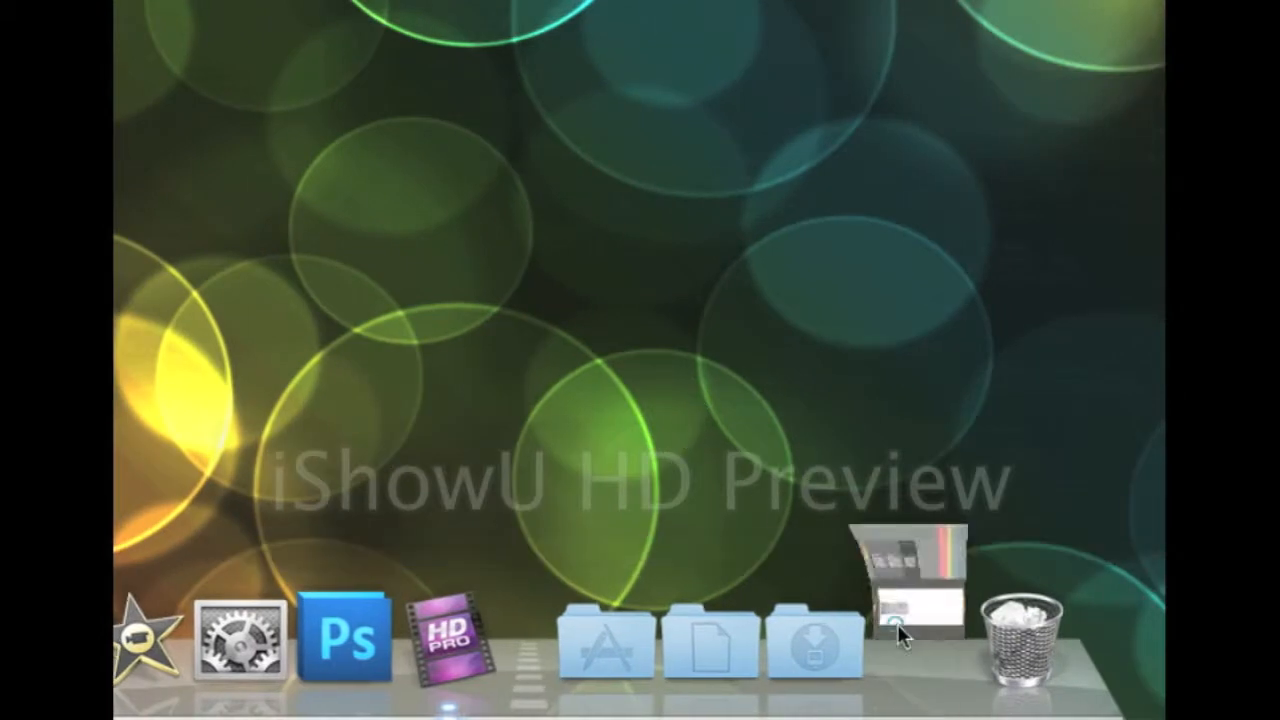
{"action": "scroll", "coordinate": [639, 357], "scroll_direction": "up", "scroll_amount": 20}
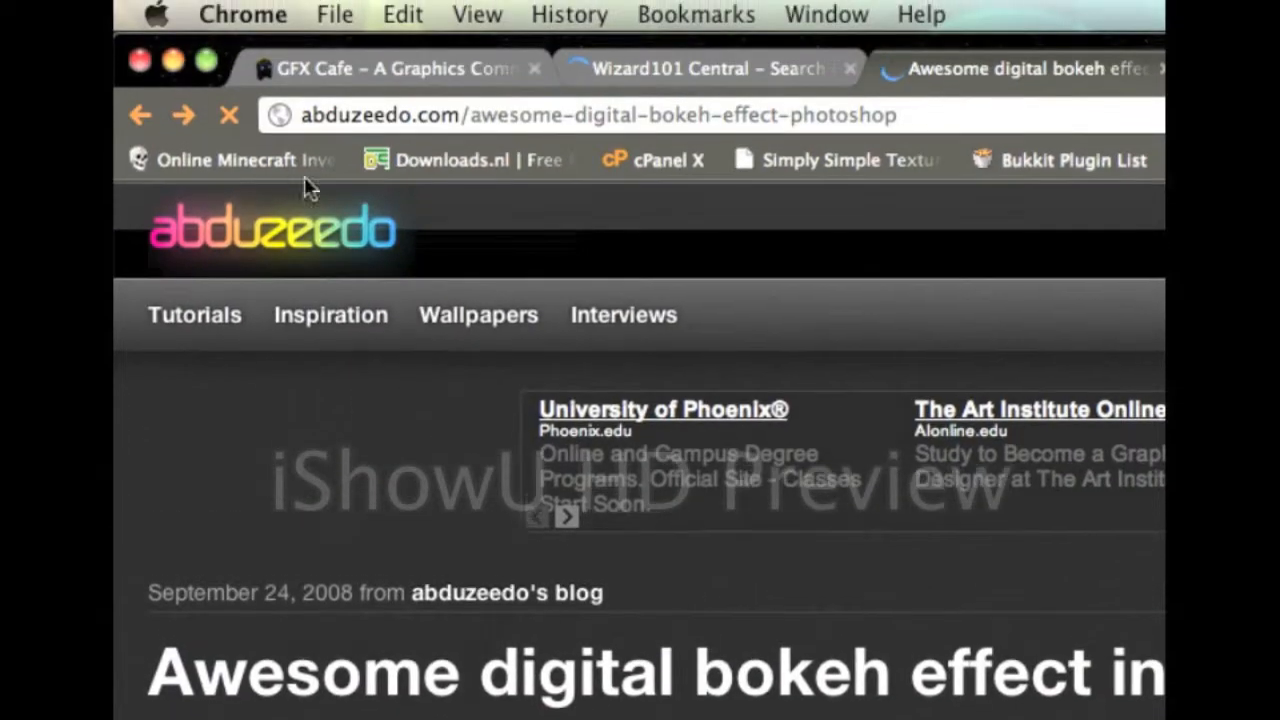
{"action": "left_click", "coordinate": [176, 61]}
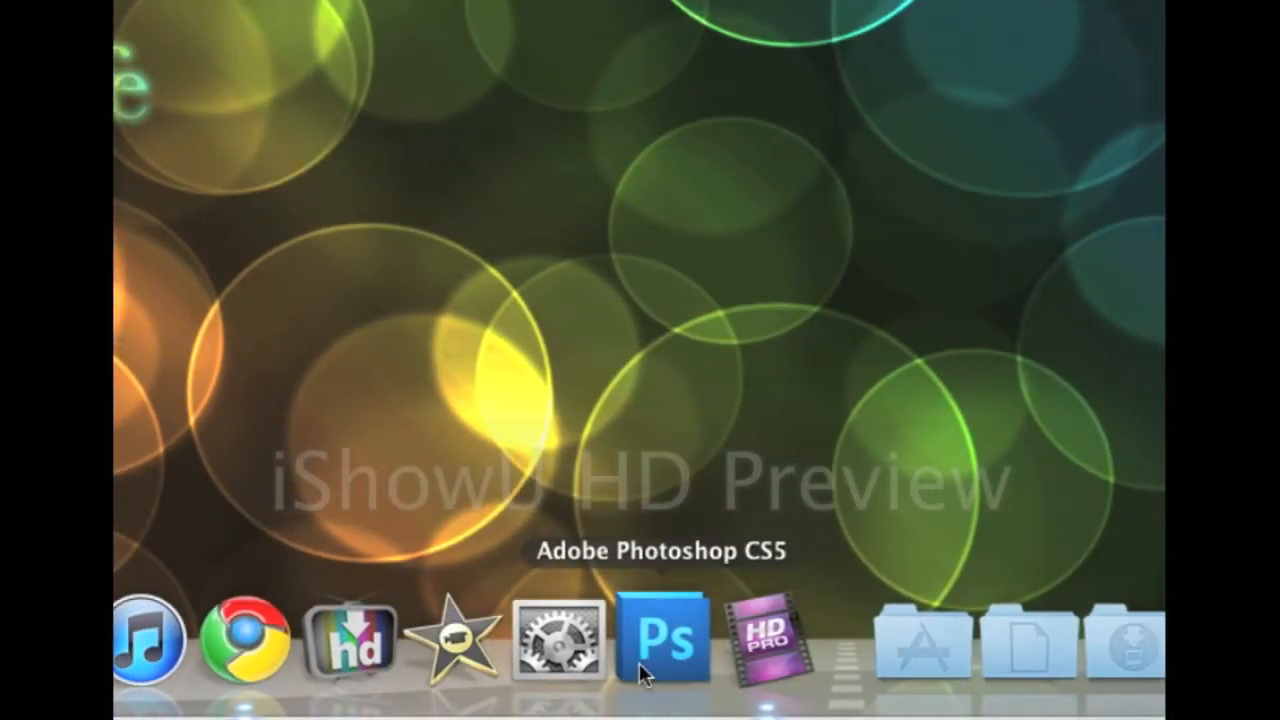
Launch Photoshop and create a new 1920×1200 px, 72 ppi document with a white background
{"action": "left_click", "coordinate": [639, 663]}
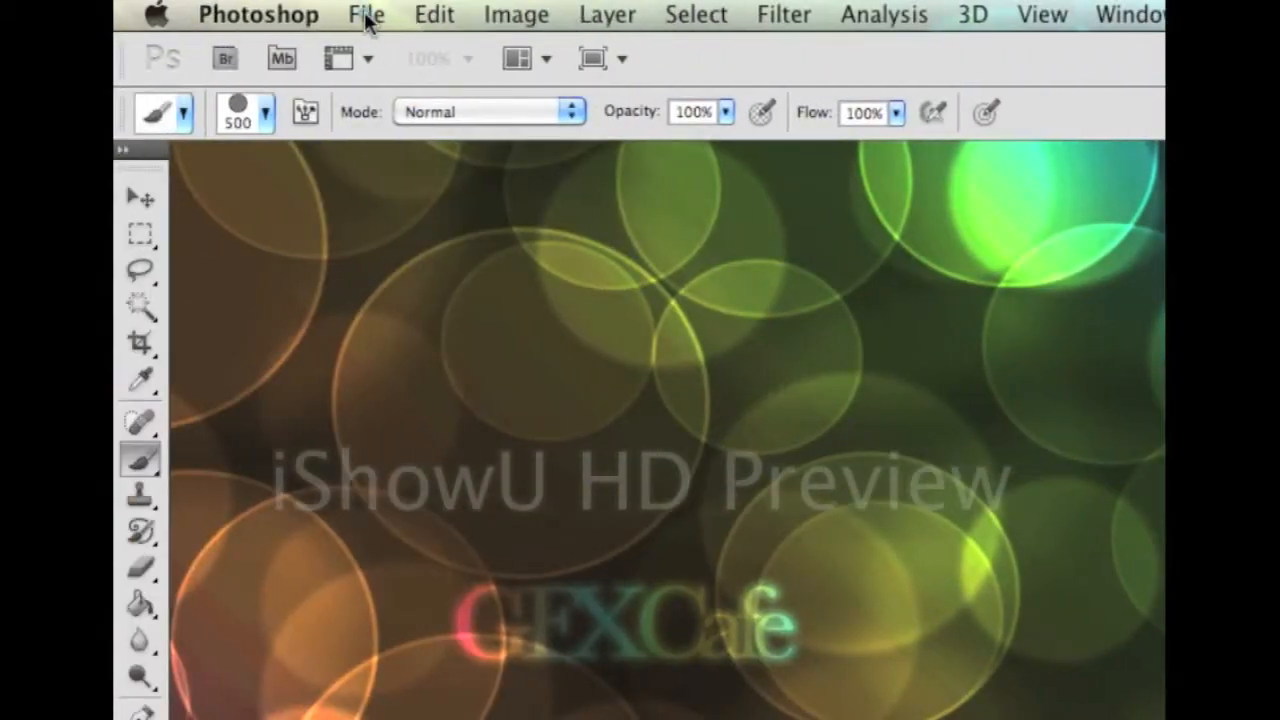
{"action": "left_click", "coordinate": [368, 16]}
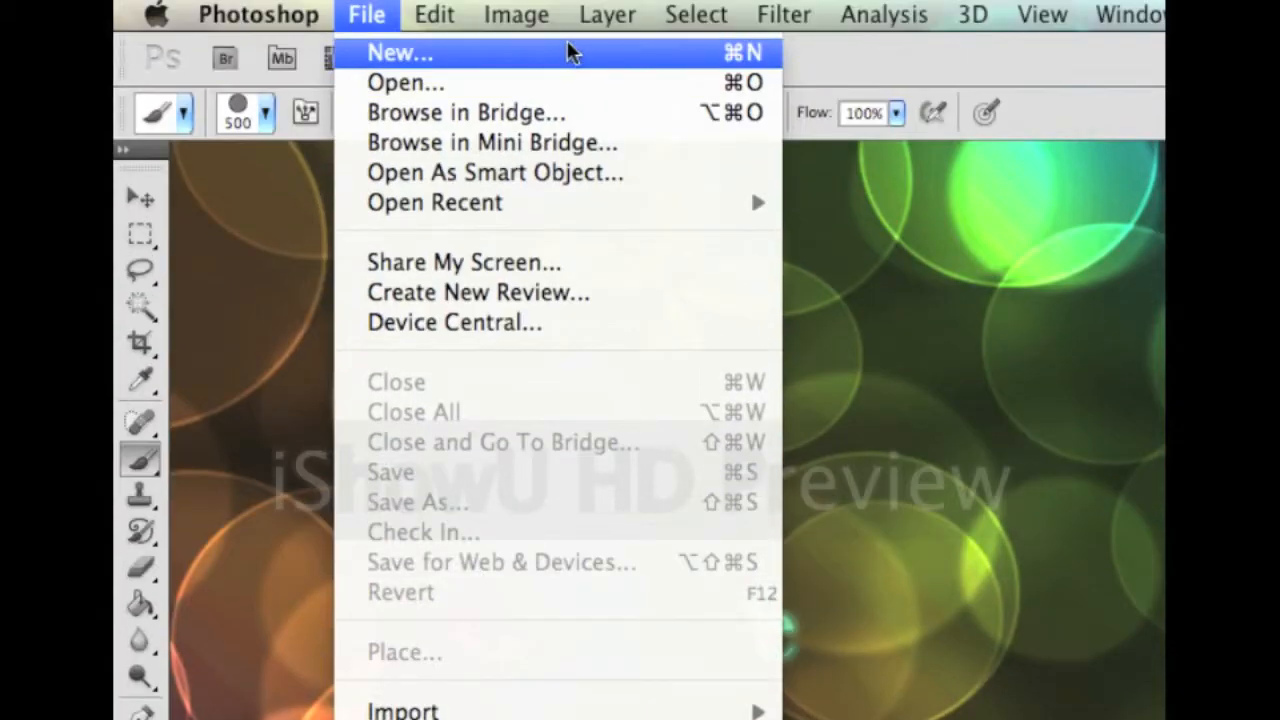
{"action": "left_click", "coordinate": [563, 44]}
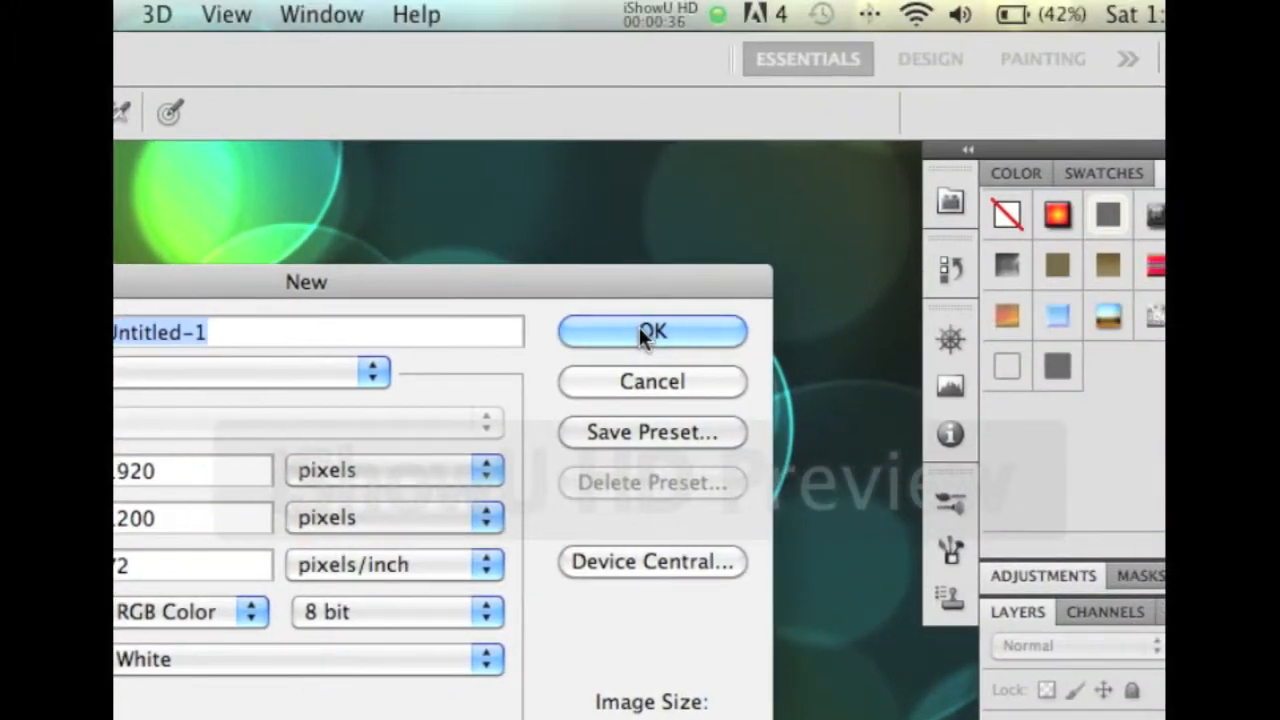
{"action": "left_click", "coordinate": [638, 330]}
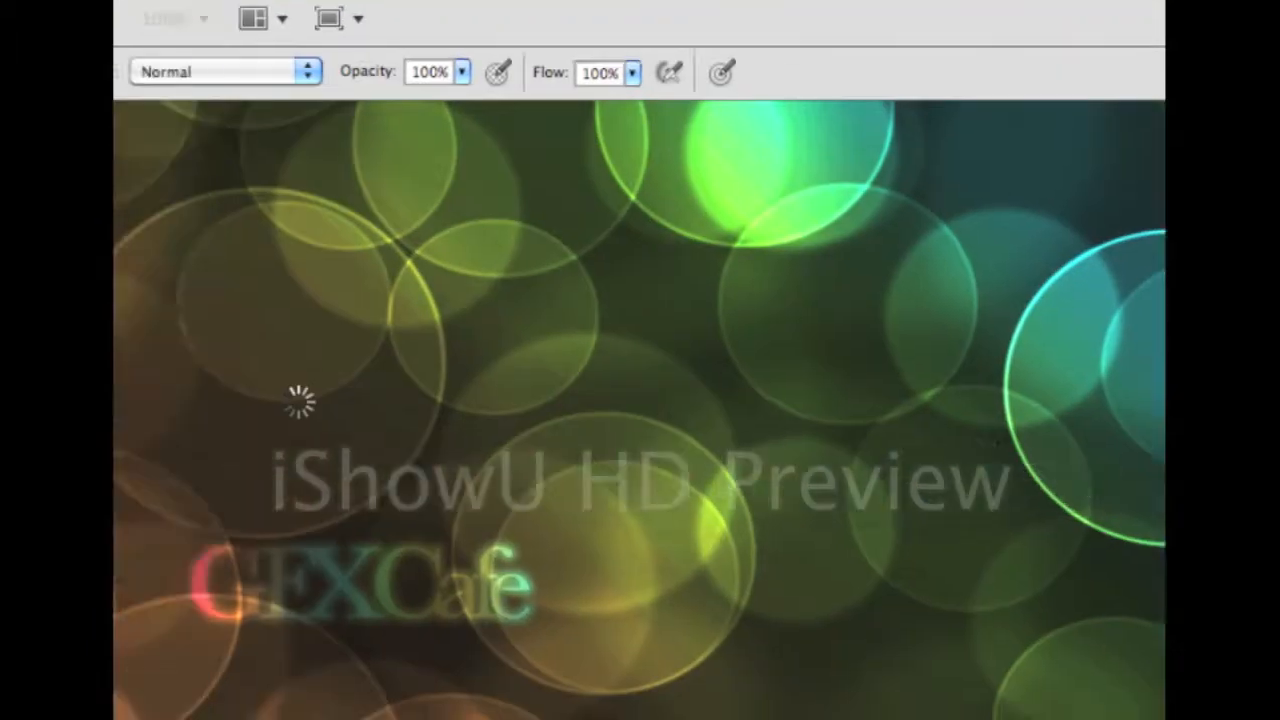
In full-screen mode, fill the canvas with dark grey #2f2f2f and hide the Background layer
{"action": "key", "text": "f"}
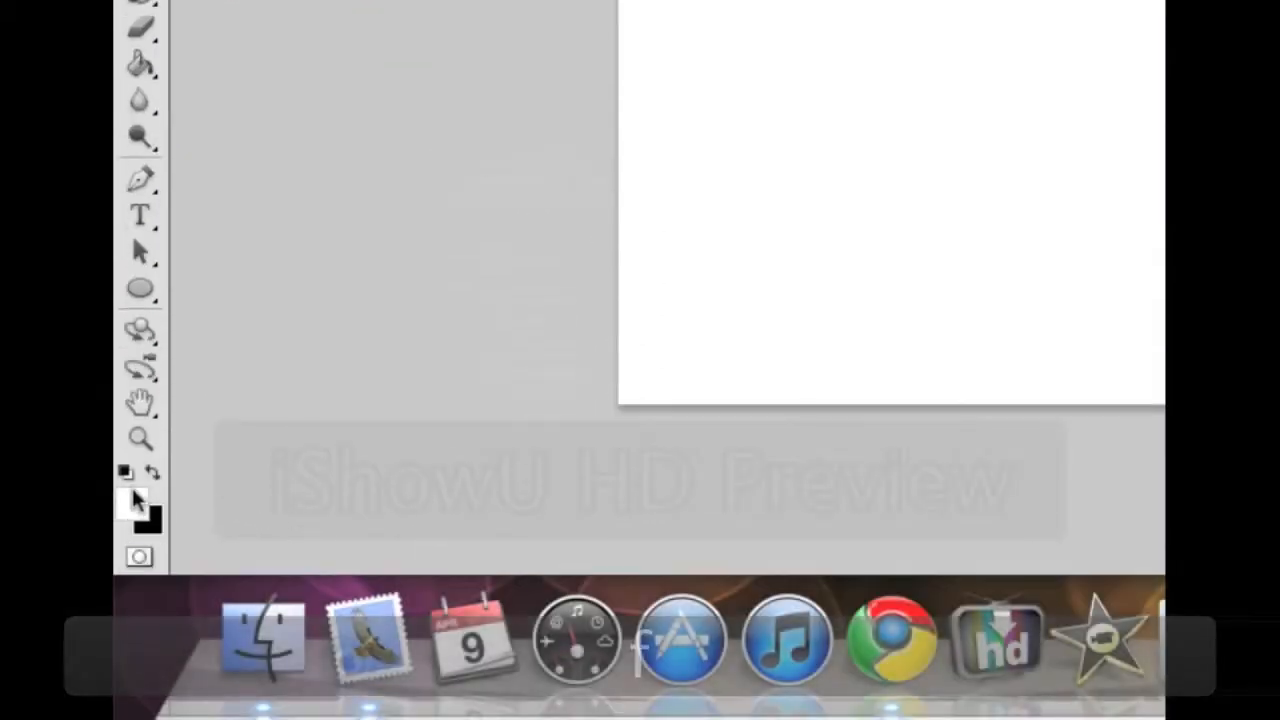
{"action": "left_click", "coordinate": [142, 497]}
{"action": "mouse_move", "coordinate": [626, 421]}
{"action": "left_mouse_down"}
{"action": "mouse_move", "coordinate": [631, 346]}
{"action": "mouse_move", "coordinate": [640, 358]}
{"action": "left_mouse_up"}
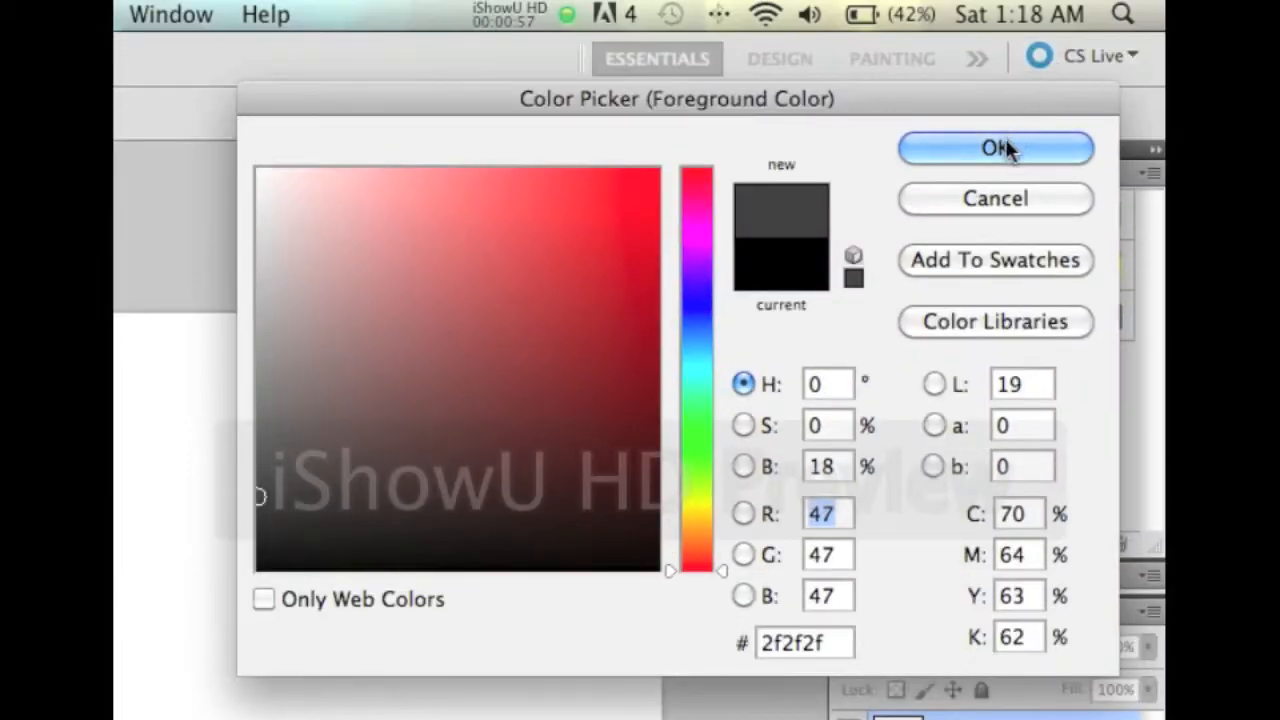
{"action": "left_click", "coordinate": [1005, 148]}
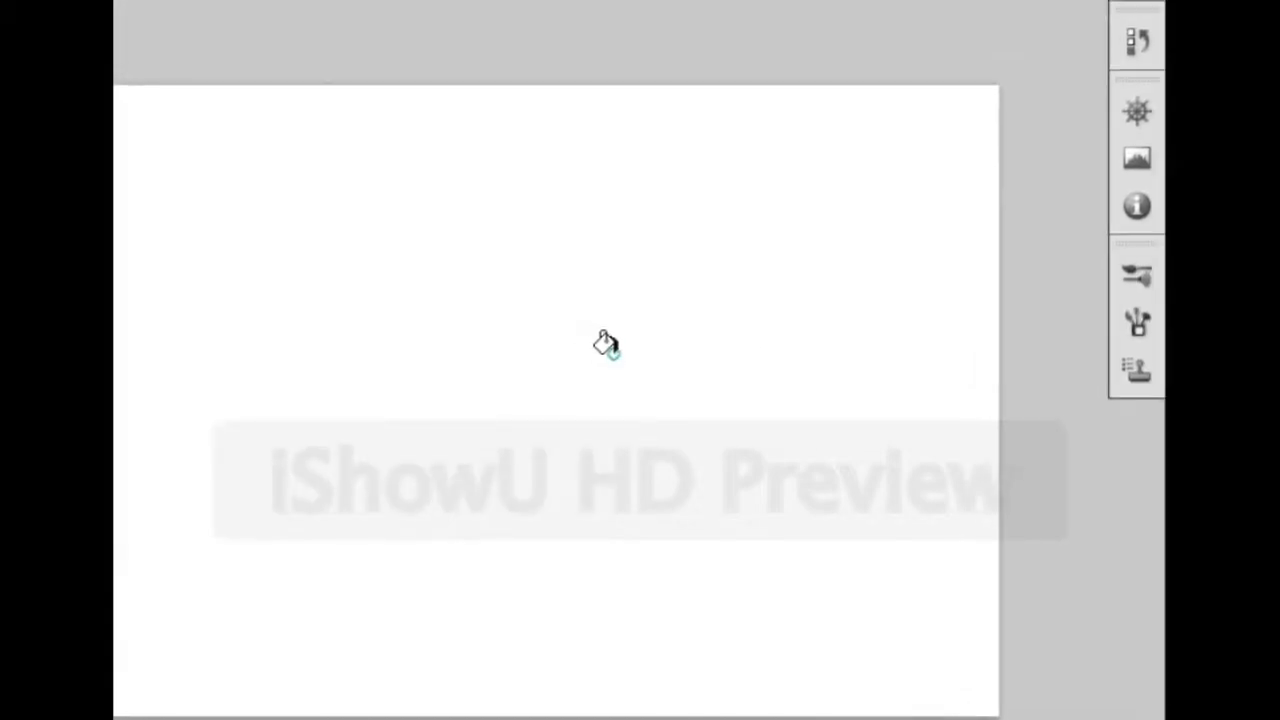
{"action": "left_click", "coordinate": [1115, 345]}
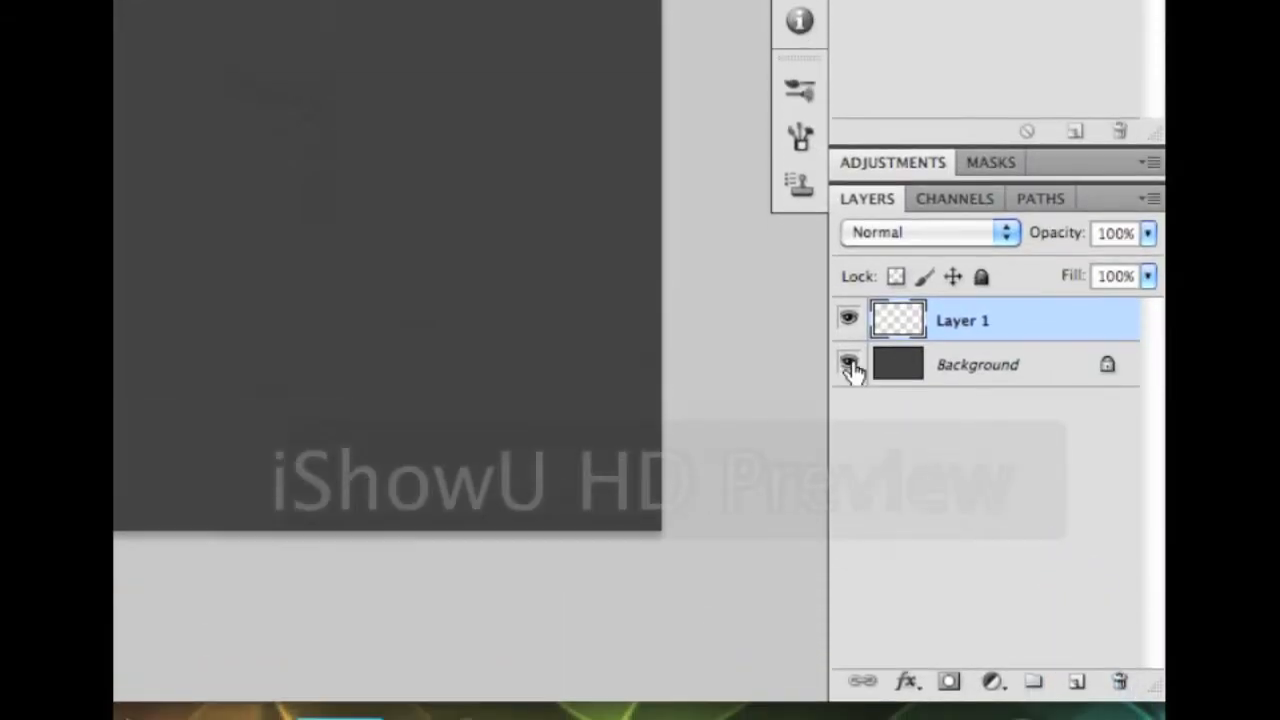
{"action": "left_click", "coordinate": [848, 365]}
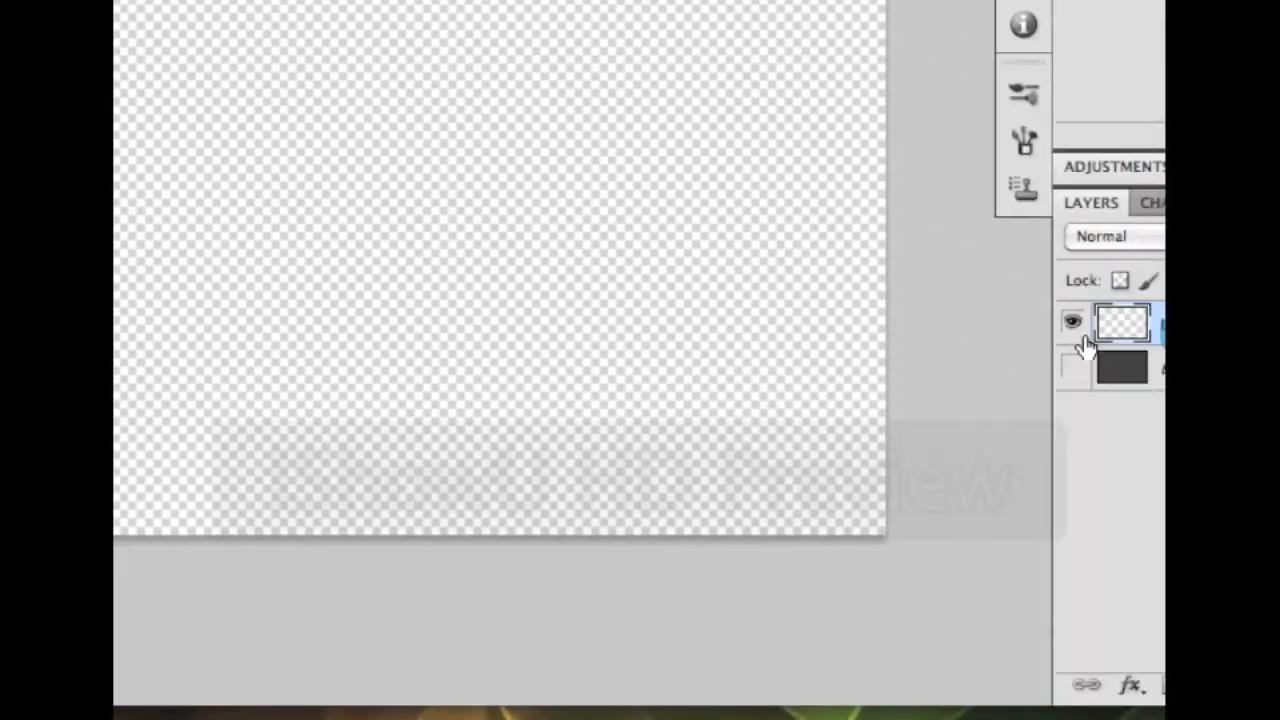
On Layer 1, set the foreground to black and draw a large circle with the Ellipse tool
{"action": "left_click", "coordinate": [962, 315]}
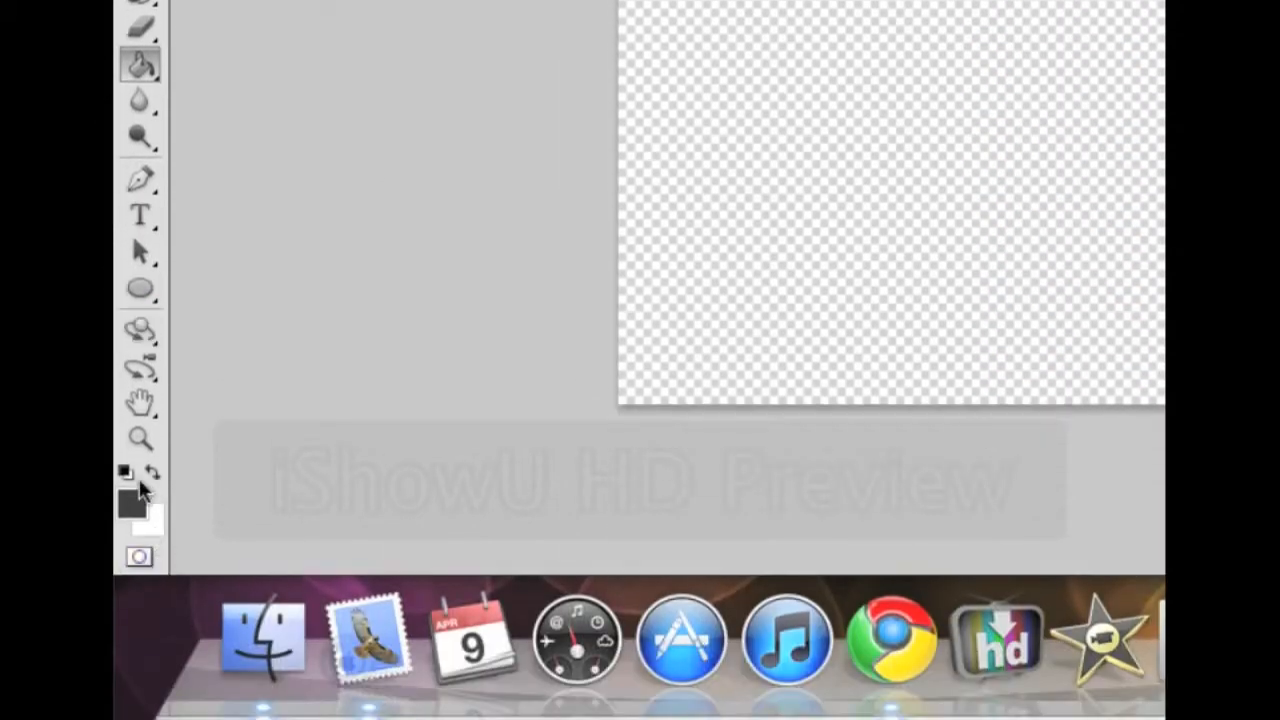
{"action": "left_click", "coordinate": [131, 503]}
{"action": "left_click_drag", "start_coordinate": [646, 346], "coordinate": [396, 480]}
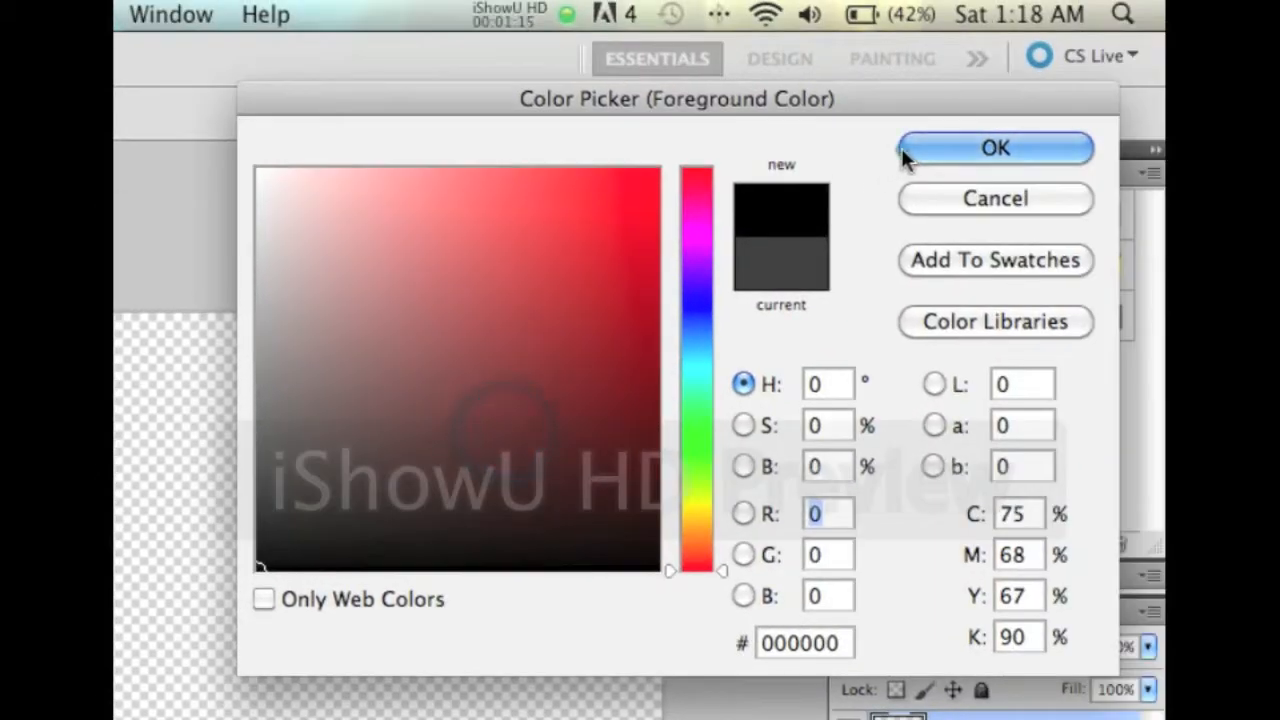
{"action": "left_click", "coordinate": [905, 150]}
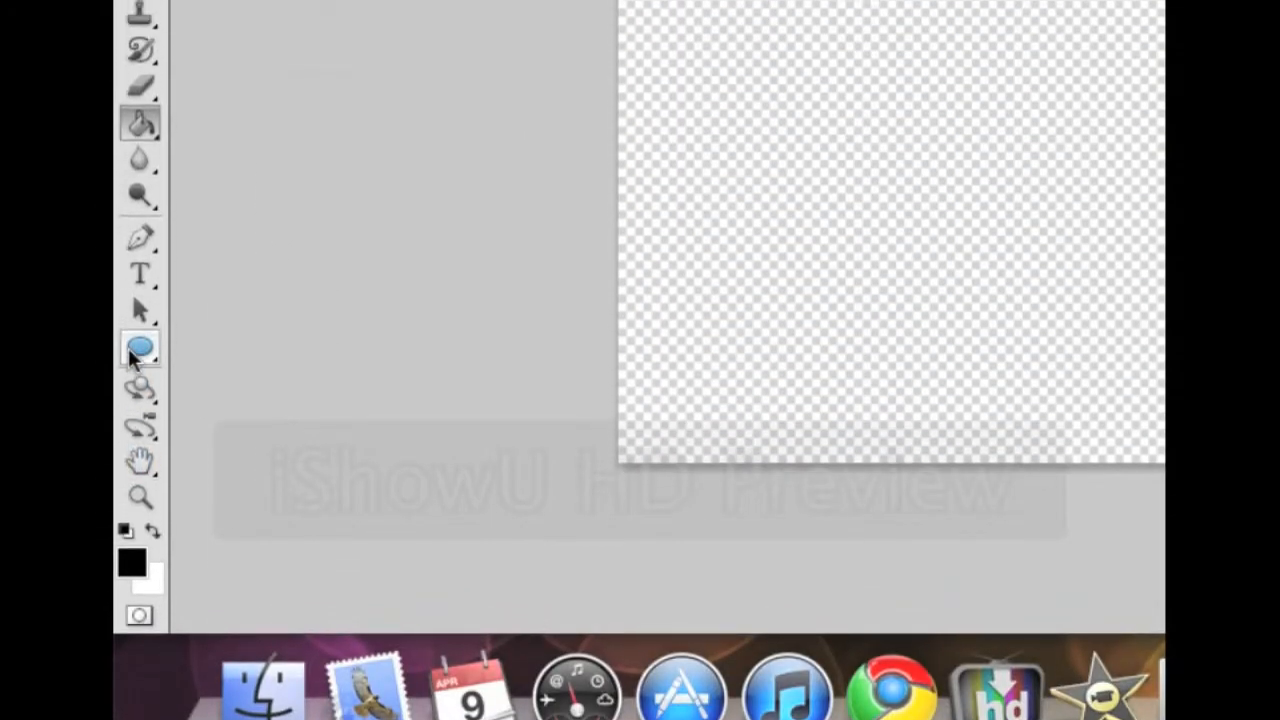
{"action": "left_click", "coordinate": [132, 352]}
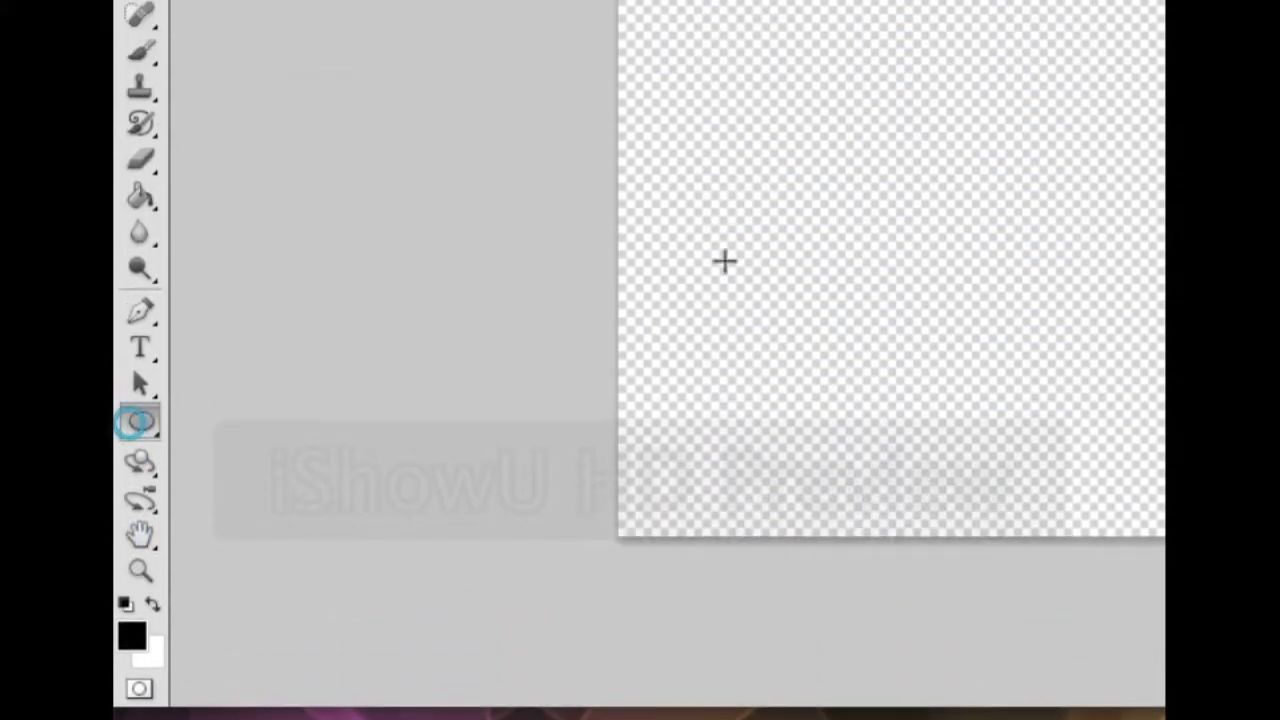
{"action": "mouse_move", "coordinate": [631, 354]}
{"action": "left_mouse_down"}
{"action": "mouse_move", "coordinate": [711, 451]}
{"action": "mouse_move", "coordinate": [693, 394]}
{"action": "mouse_move", "coordinate": [641, 361]}
{"action": "left_mouse_up"}
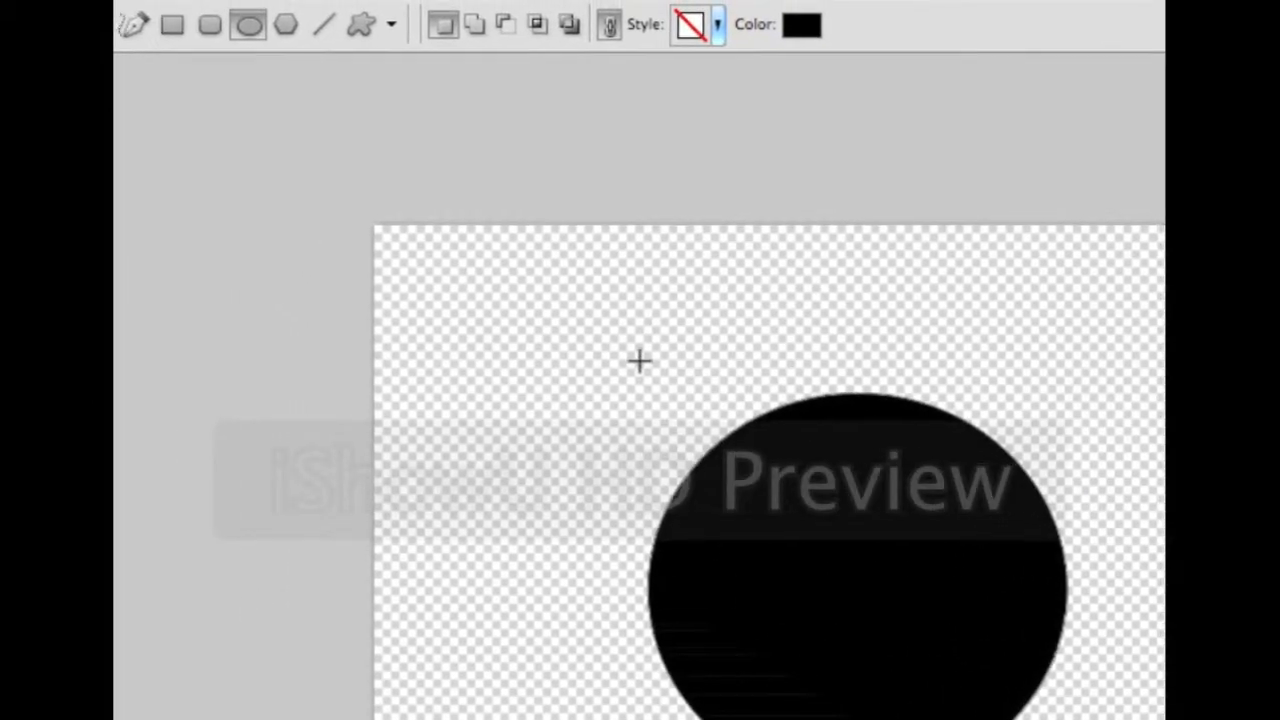
{"action": "key", "text": "super+z"}
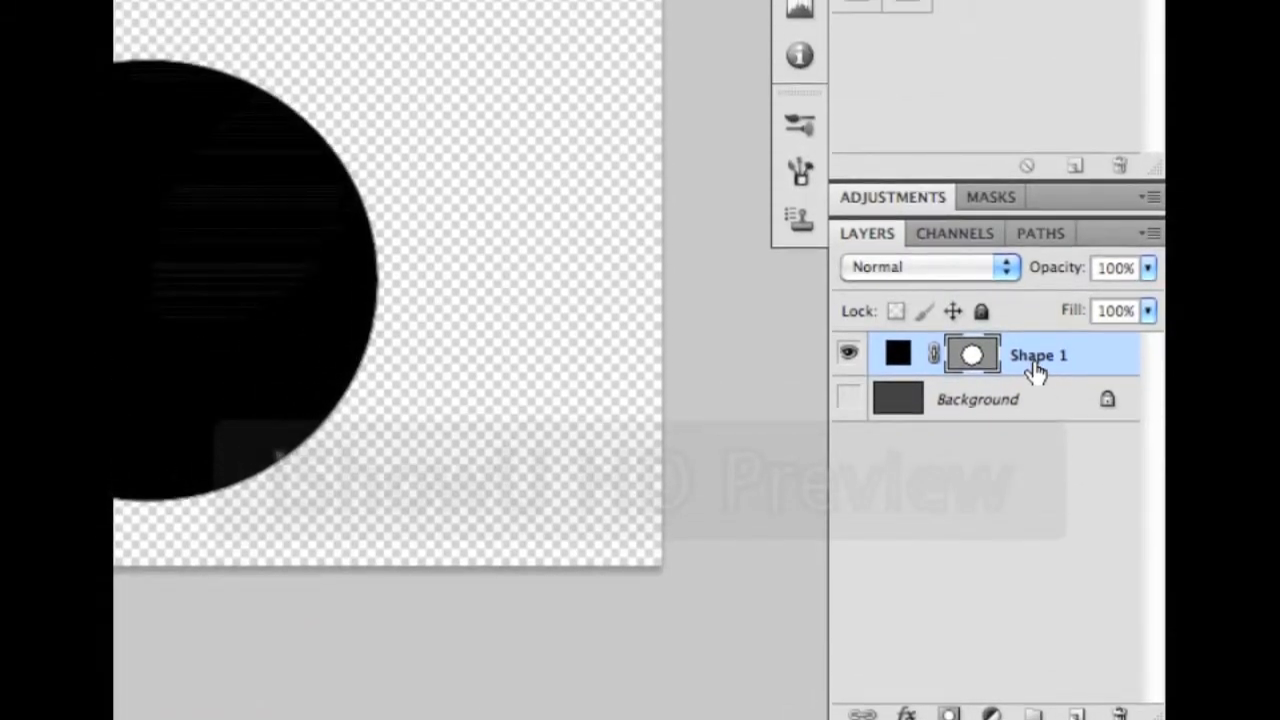
Rasterize the Shape 1 circle and lower its fill opacity to 52%
{"action": "right_click", "coordinate": [1077, 357]}
{"action": "left_click", "coordinate": [915, 271]}
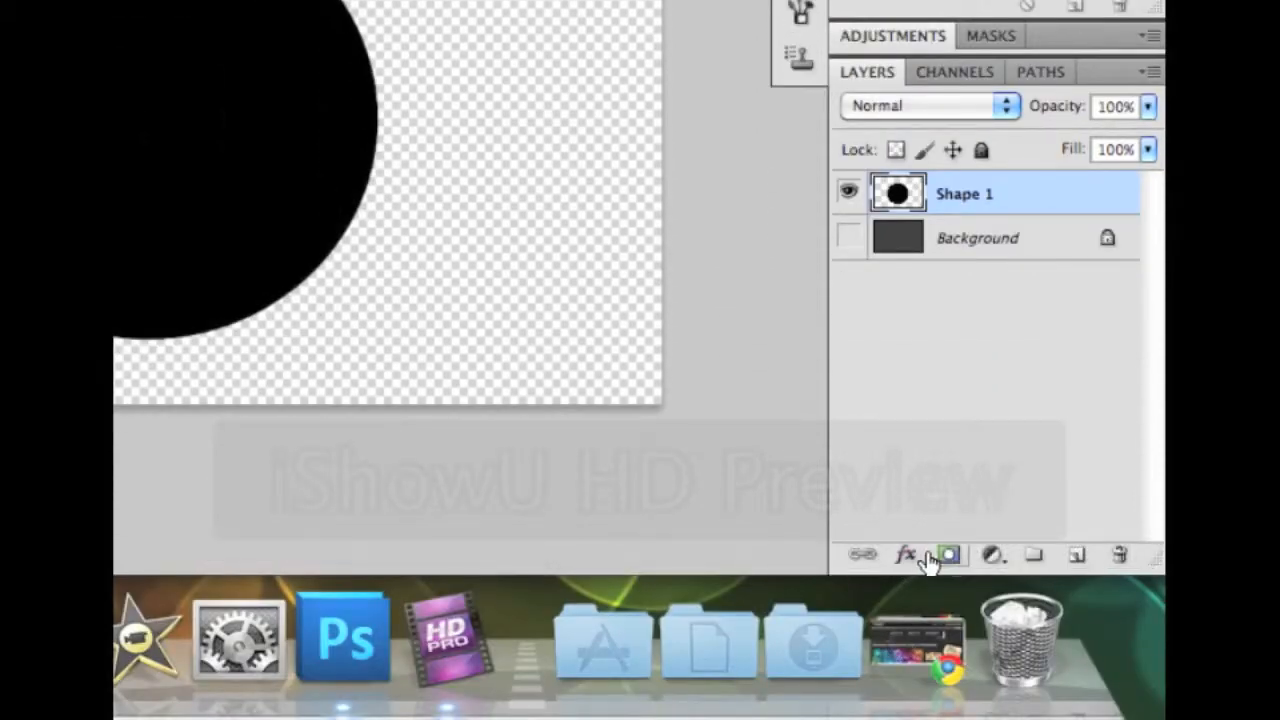
{"action": "left_click", "coordinate": [905, 555]}
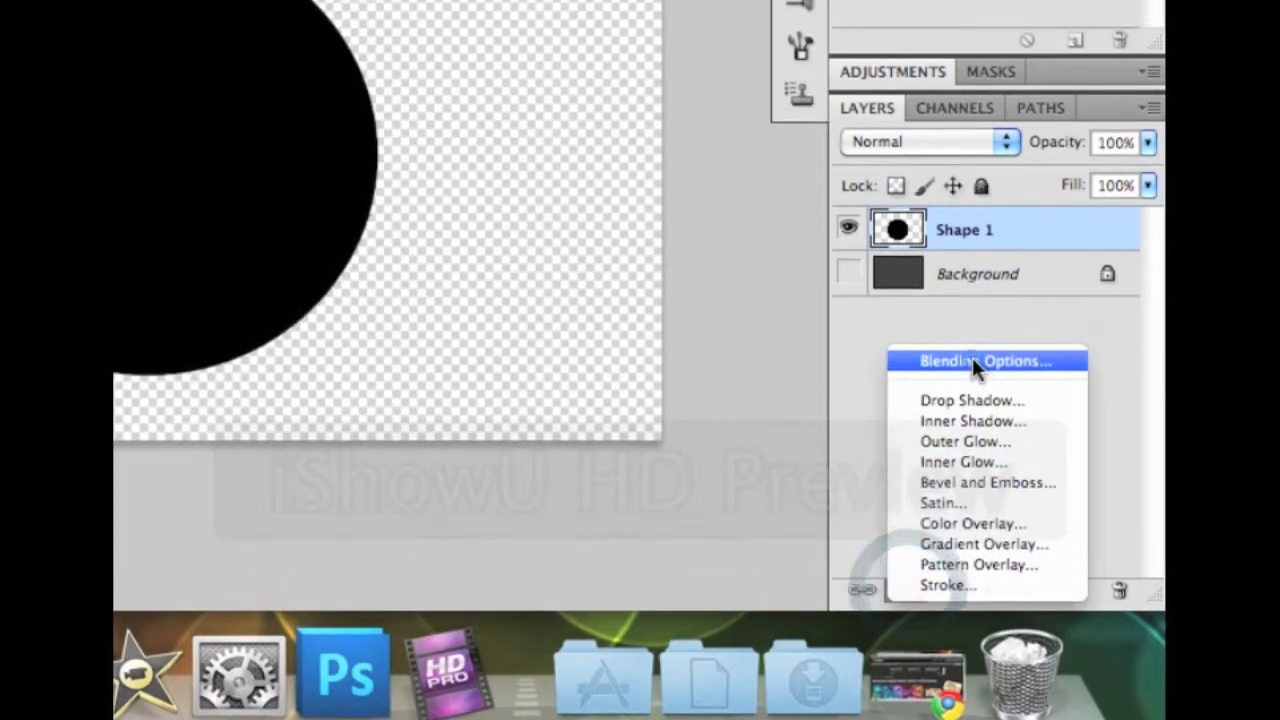
{"action": "left_click", "coordinate": [972, 361]}
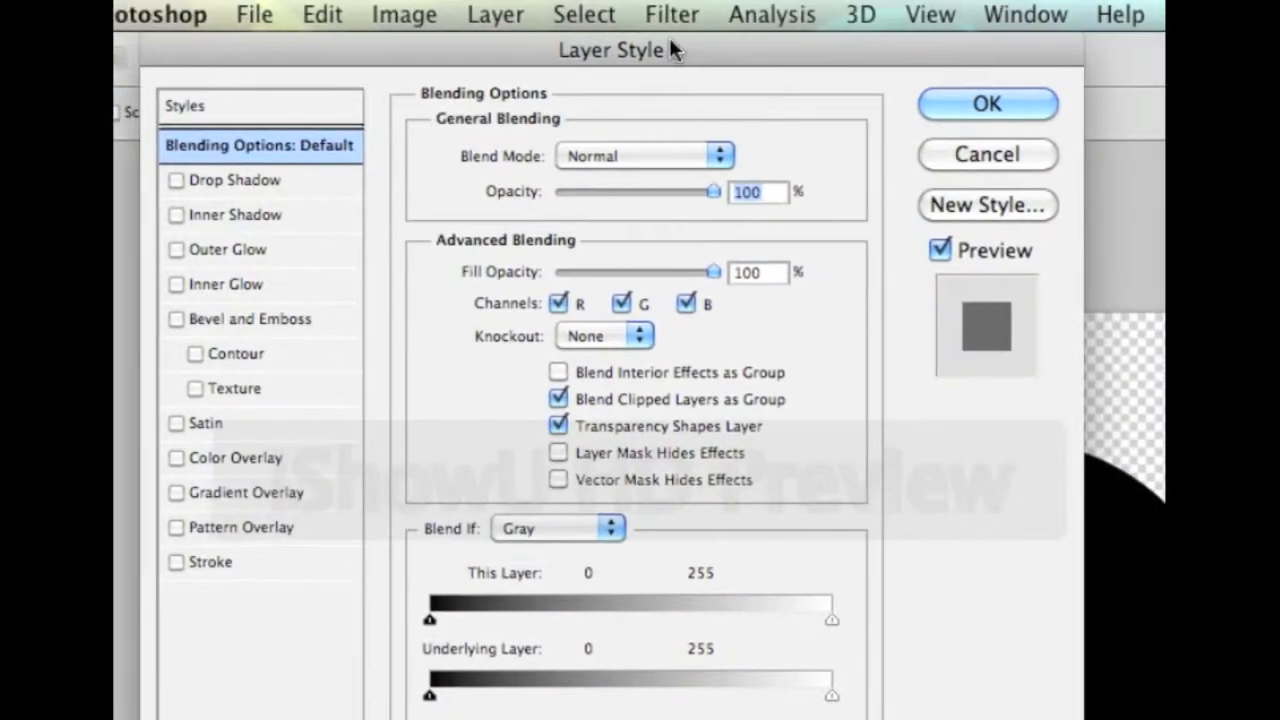
{"action": "left_click_drag", "start_coordinate": [684, 58], "coordinate": [473, 118]}
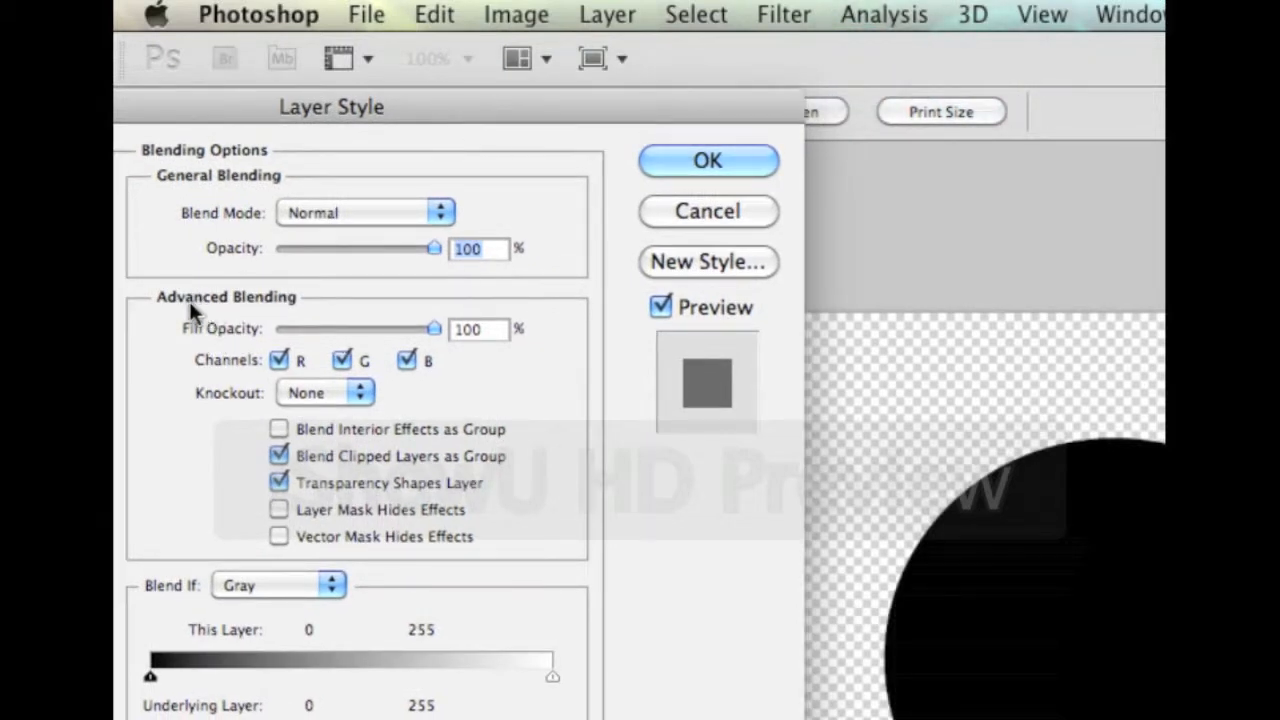
{"action": "left_click_drag", "start_coordinate": [433, 324], "coordinate": [375, 327]}
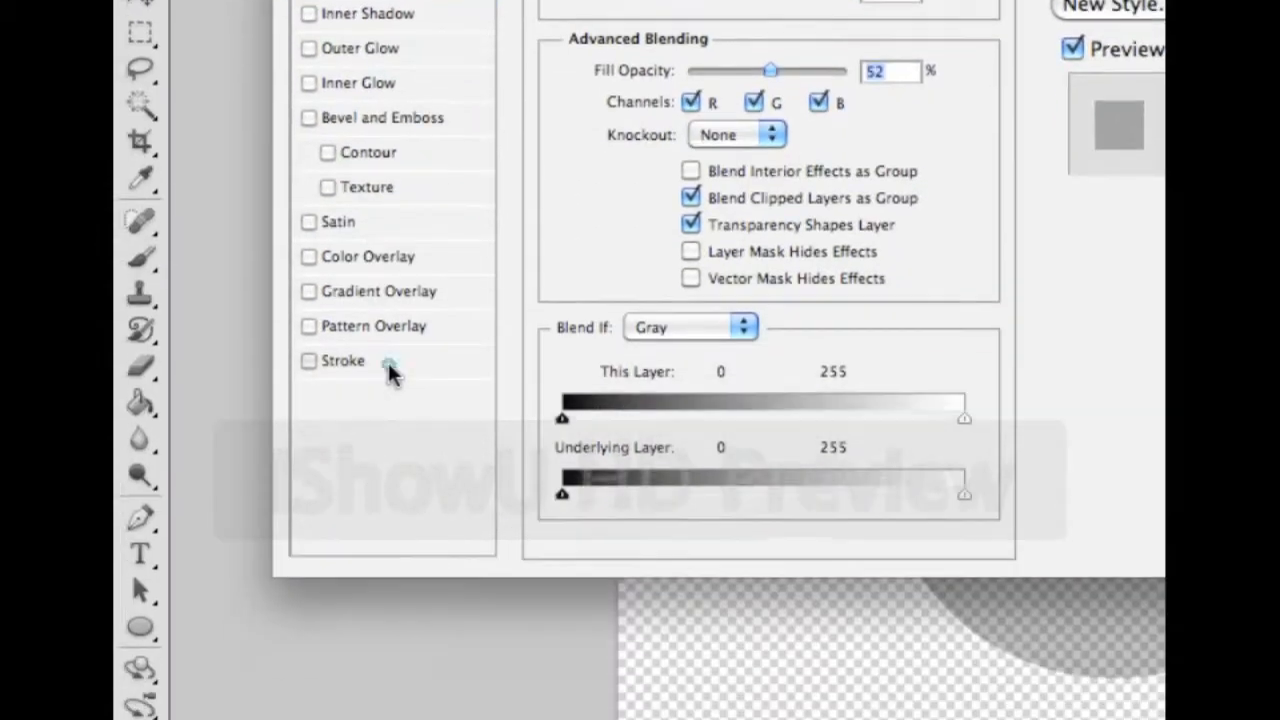
Add a 10 px black stroke positioned inside the circle's edge
{"action": "left_click", "coordinate": [266, 560]}
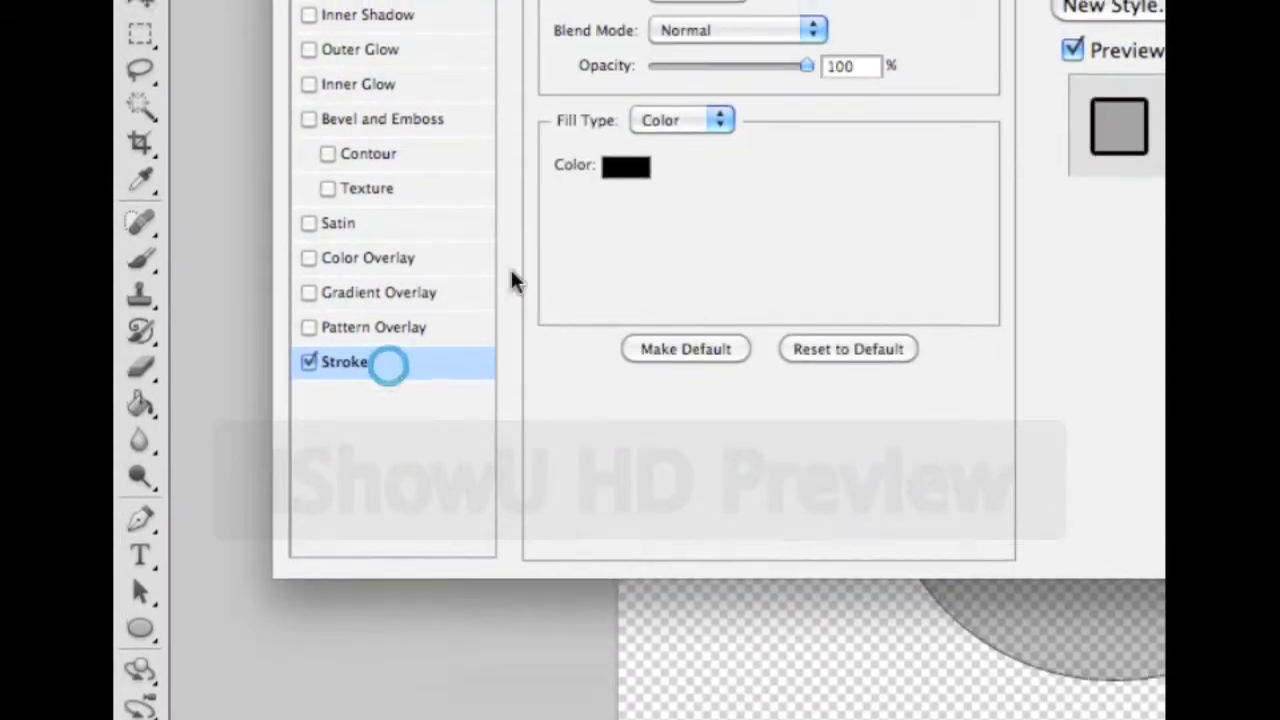
{"action": "left_click_drag", "start_coordinate": [634, 152], "coordinate": [638, 146]}
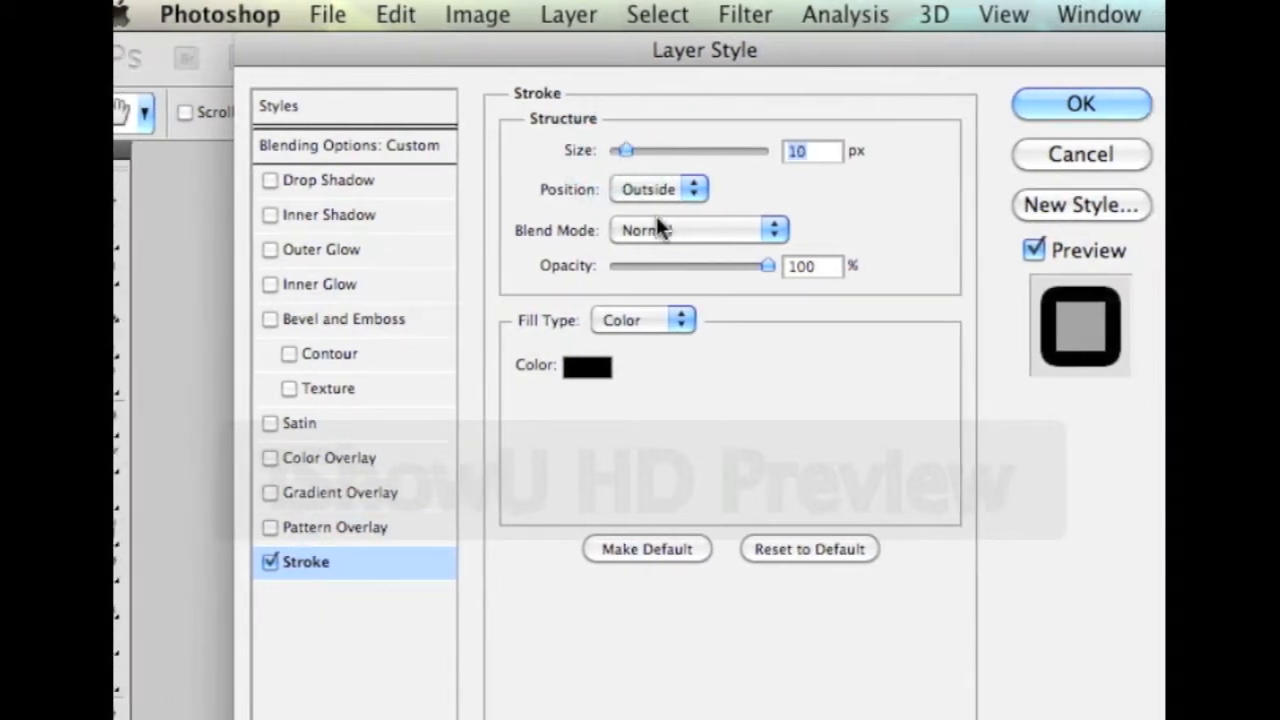
{"action": "left_click", "coordinate": [658, 189]}
{"action": "left_click", "coordinate": [659, 208]}
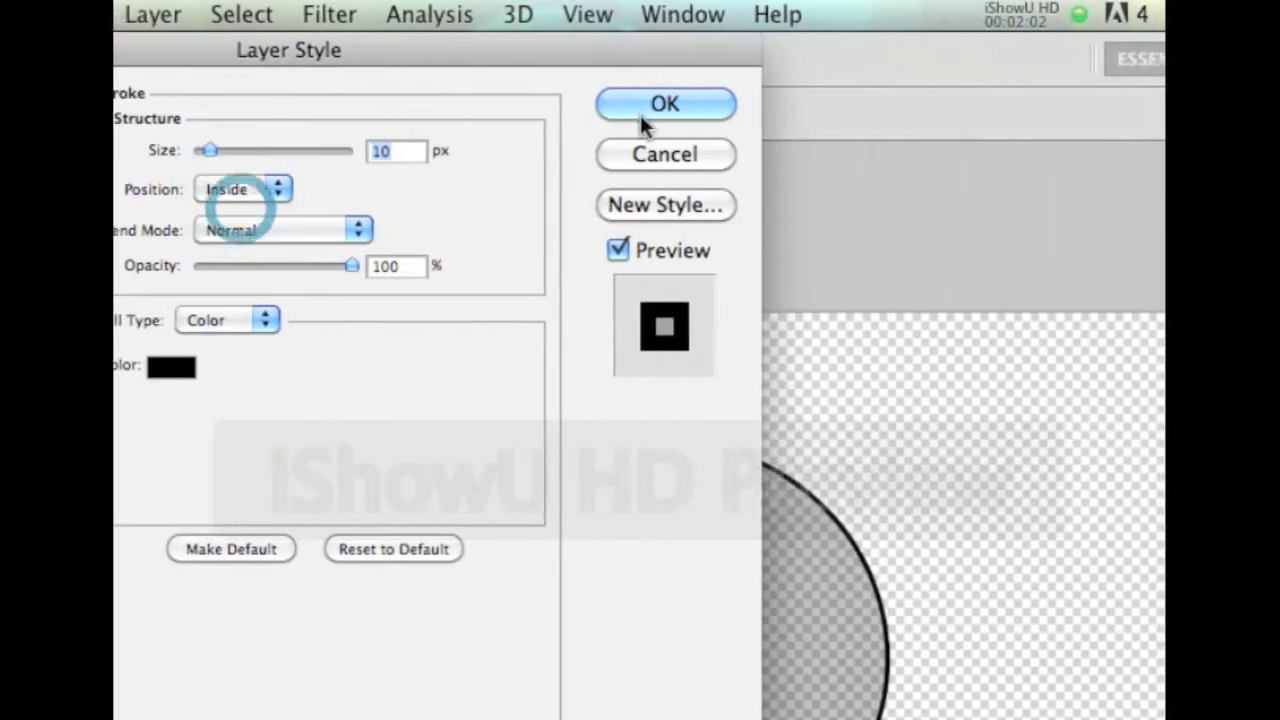
{"action": "left_click", "coordinate": [1062, 104]}
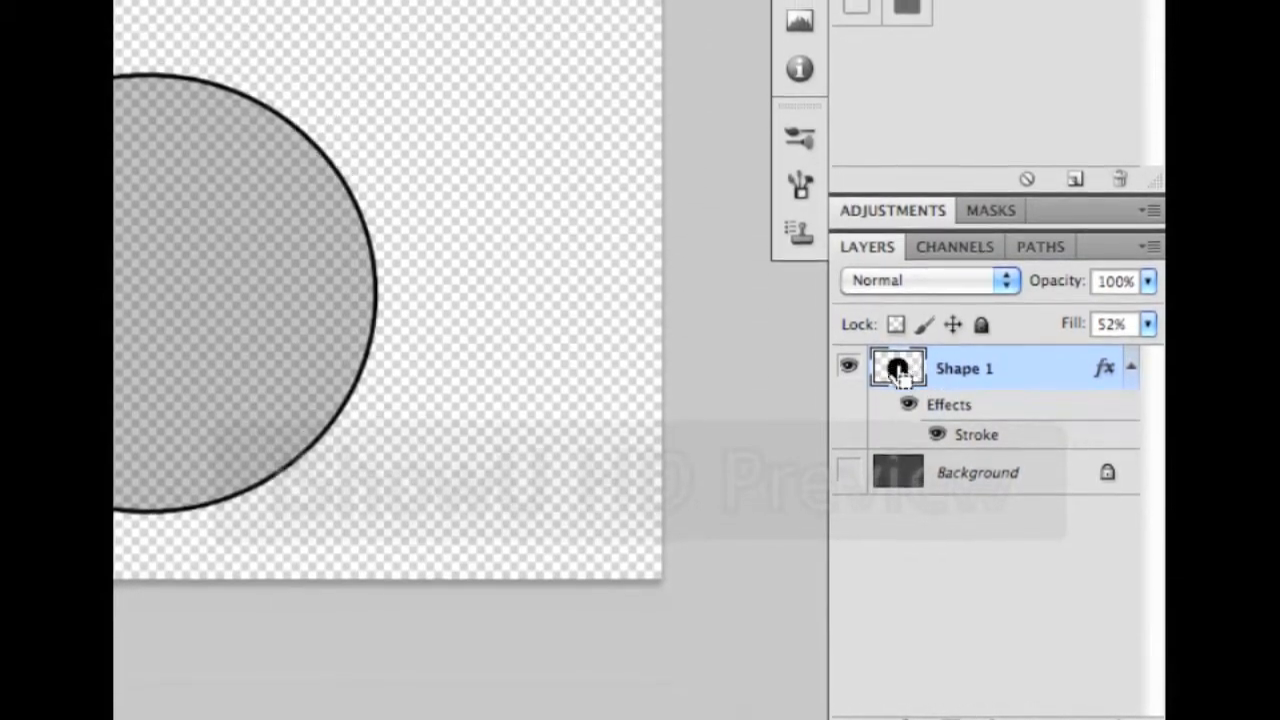
Define the ringed circle as brush preset 'Sampled Brush 30', then delete the Shape 1 layer
{"action": "left_click", "coordinate": [897, 368], "text": "ctrl"}
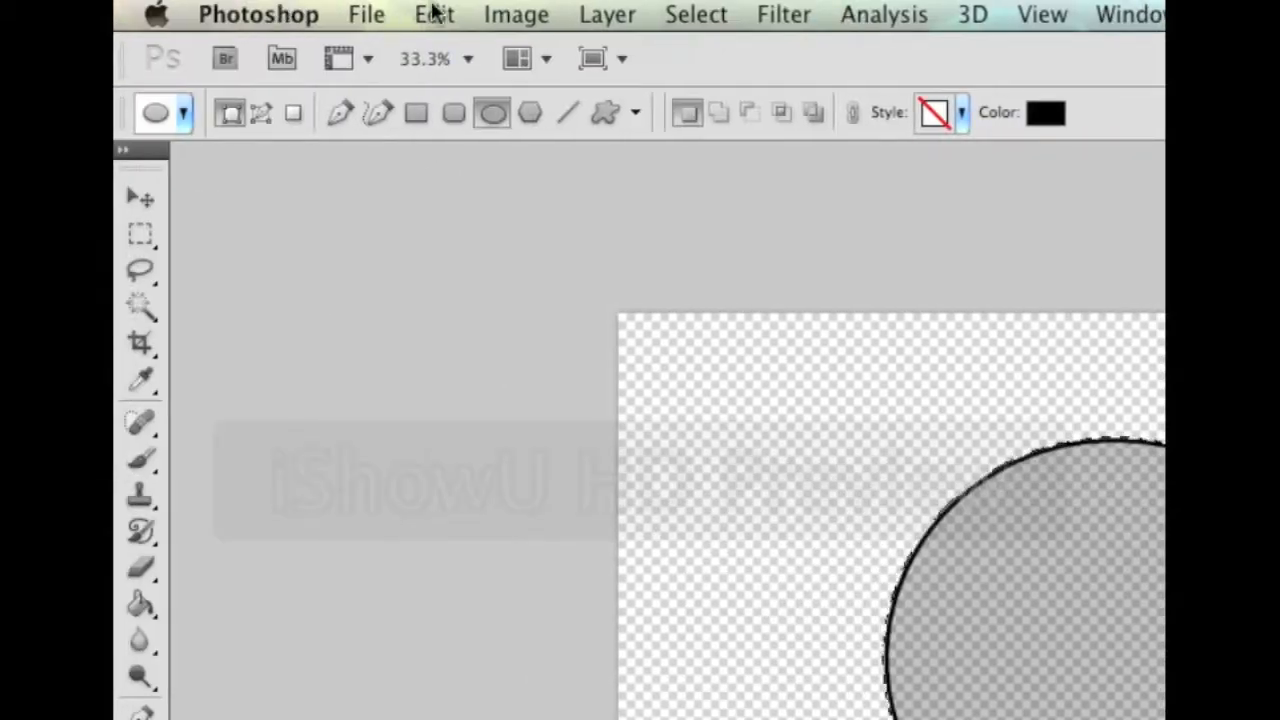
{"action": "left_click", "coordinate": [435, 12]}
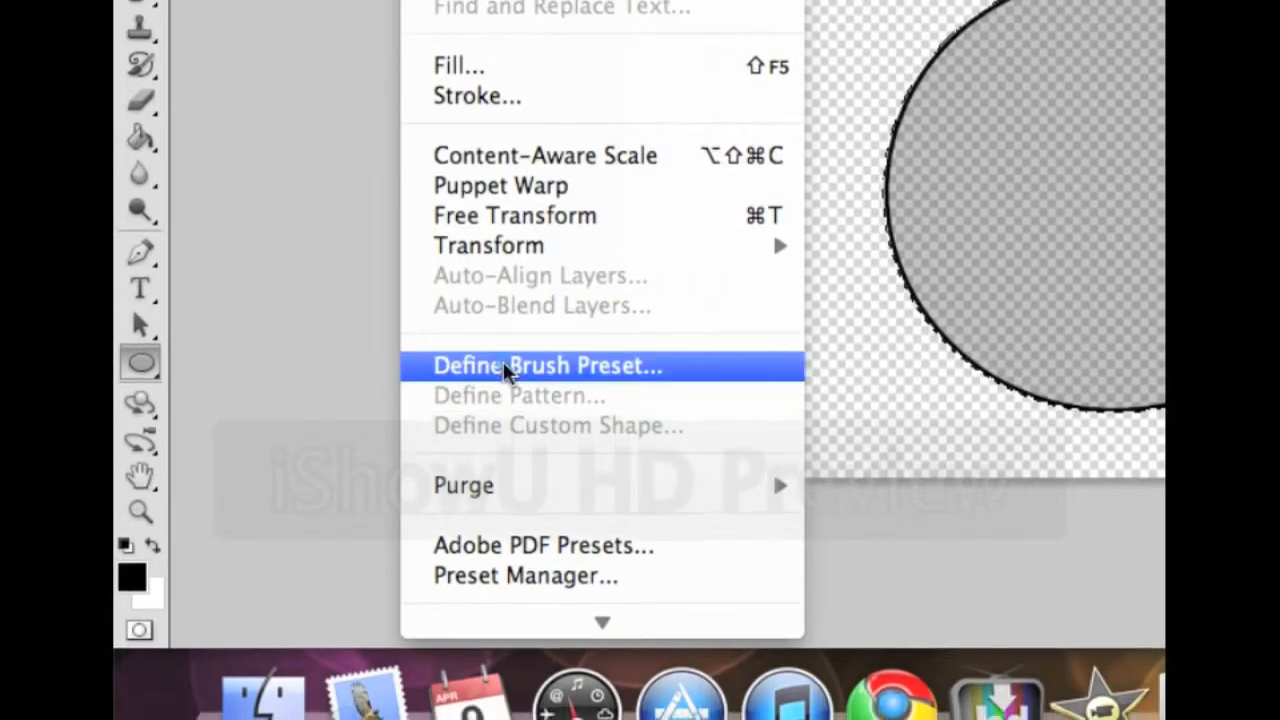
{"action": "left_click", "coordinate": [505, 367]}
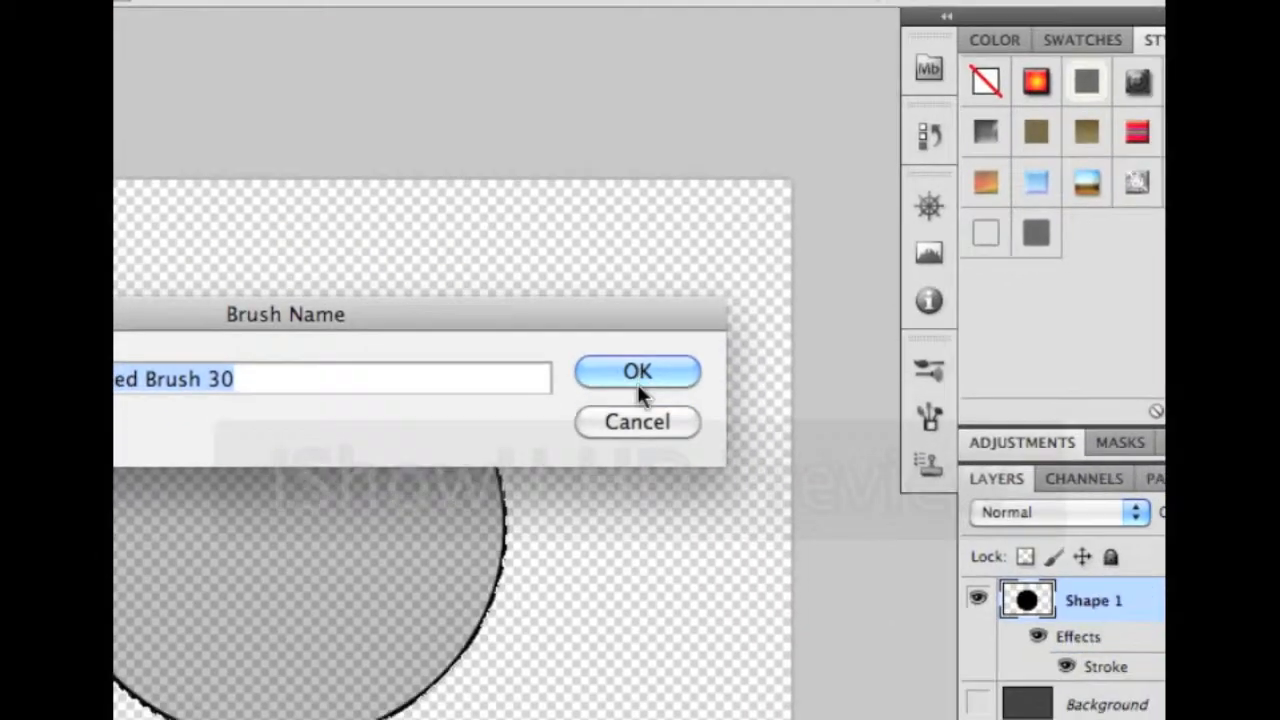
{"action": "left_click", "coordinate": [1104, 504]}
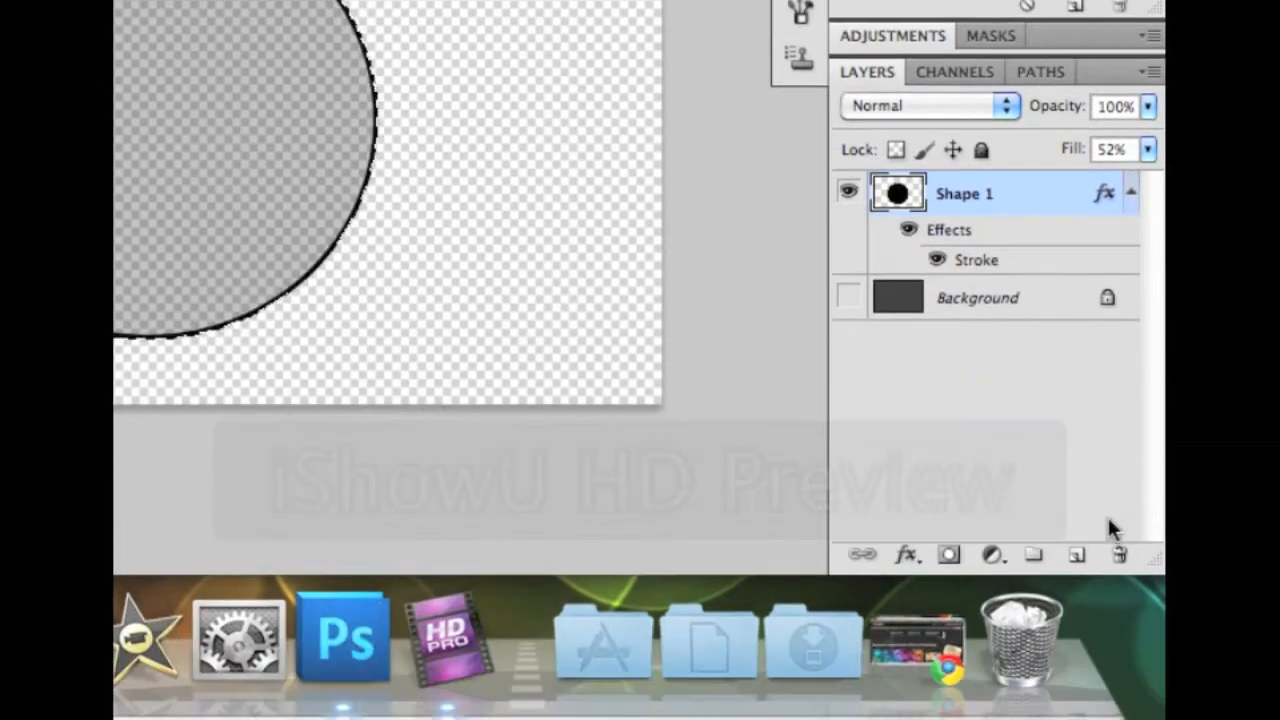
{"action": "left_click", "coordinate": [1115, 557]}
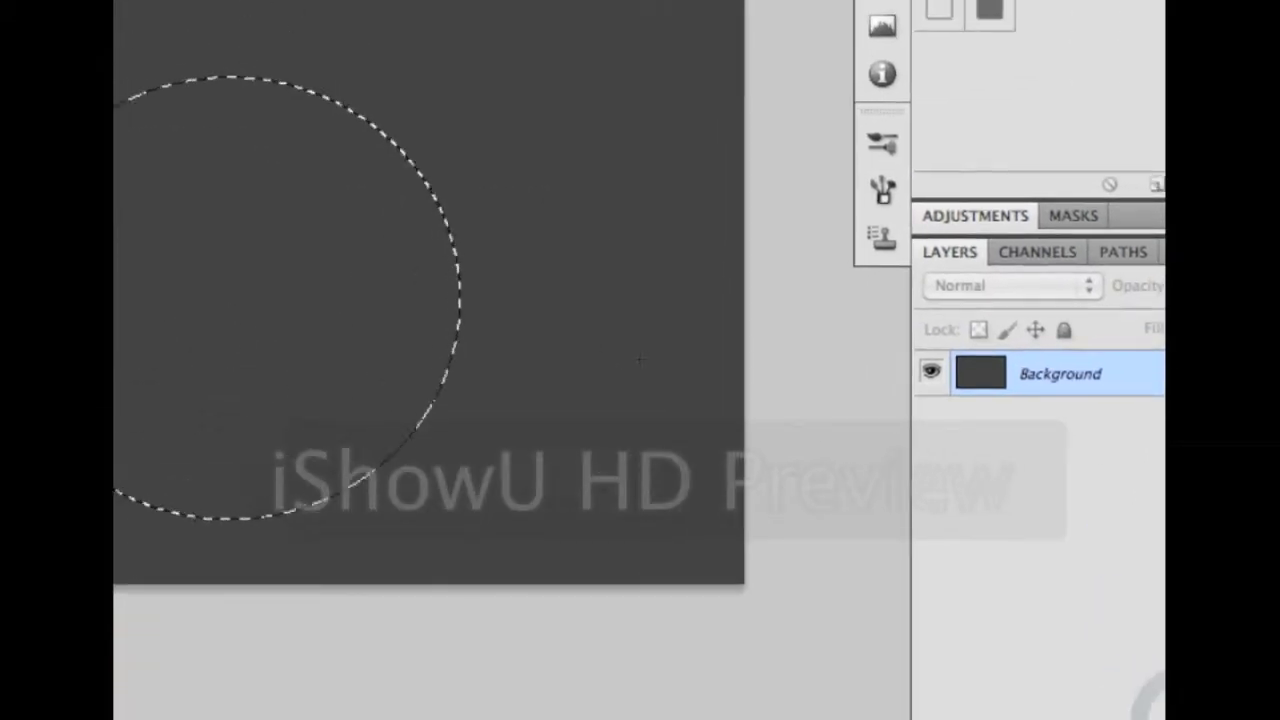
Deselect the circle, duplicate the Background as Background copy, and name the new group 'bokeh'
{"action": "key", "text": "super+d"}
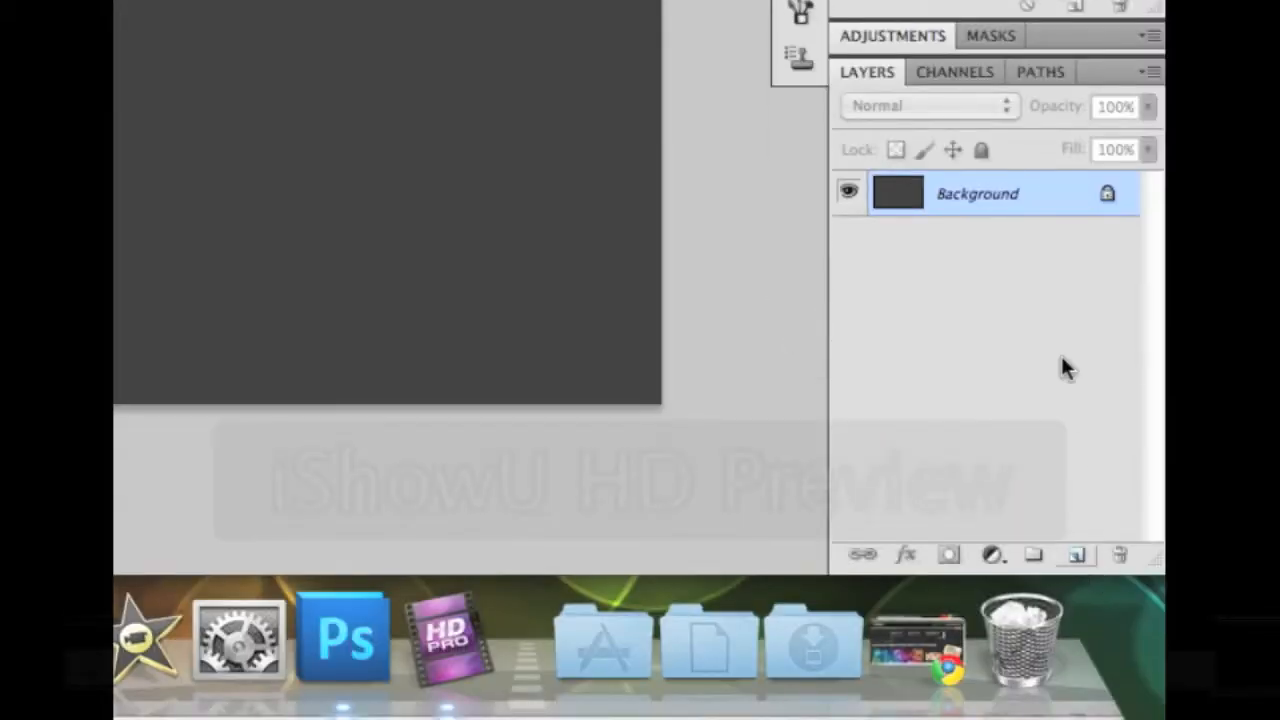
{"action": "right_click", "coordinate": [971, 194]}
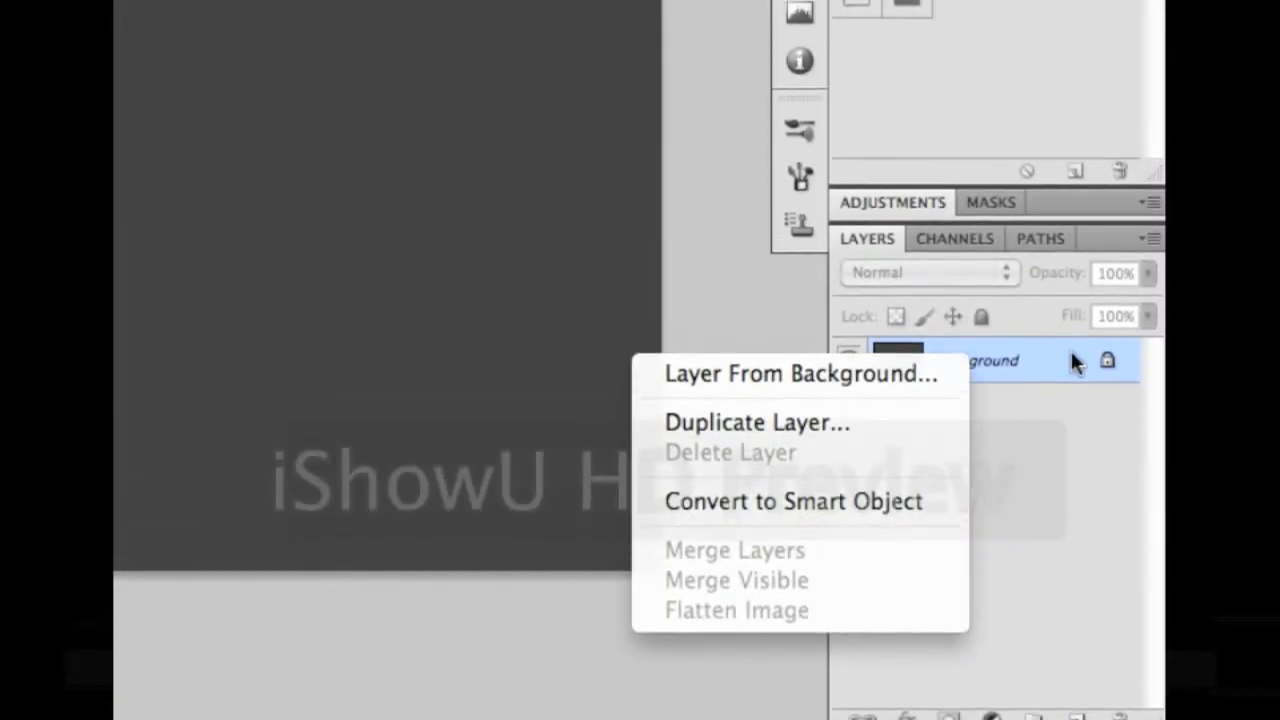
{"action": "left_click", "coordinate": [878, 424]}
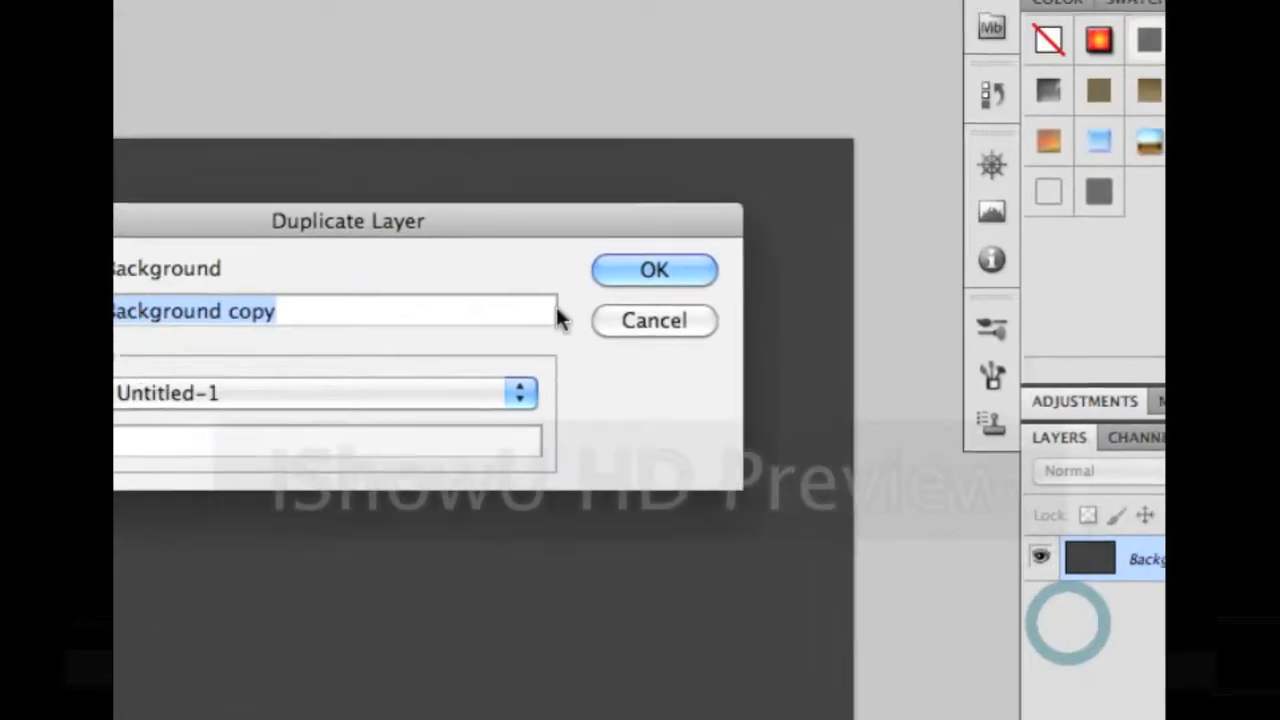
{"action": "left_click", "coordinate": [654, 270]}
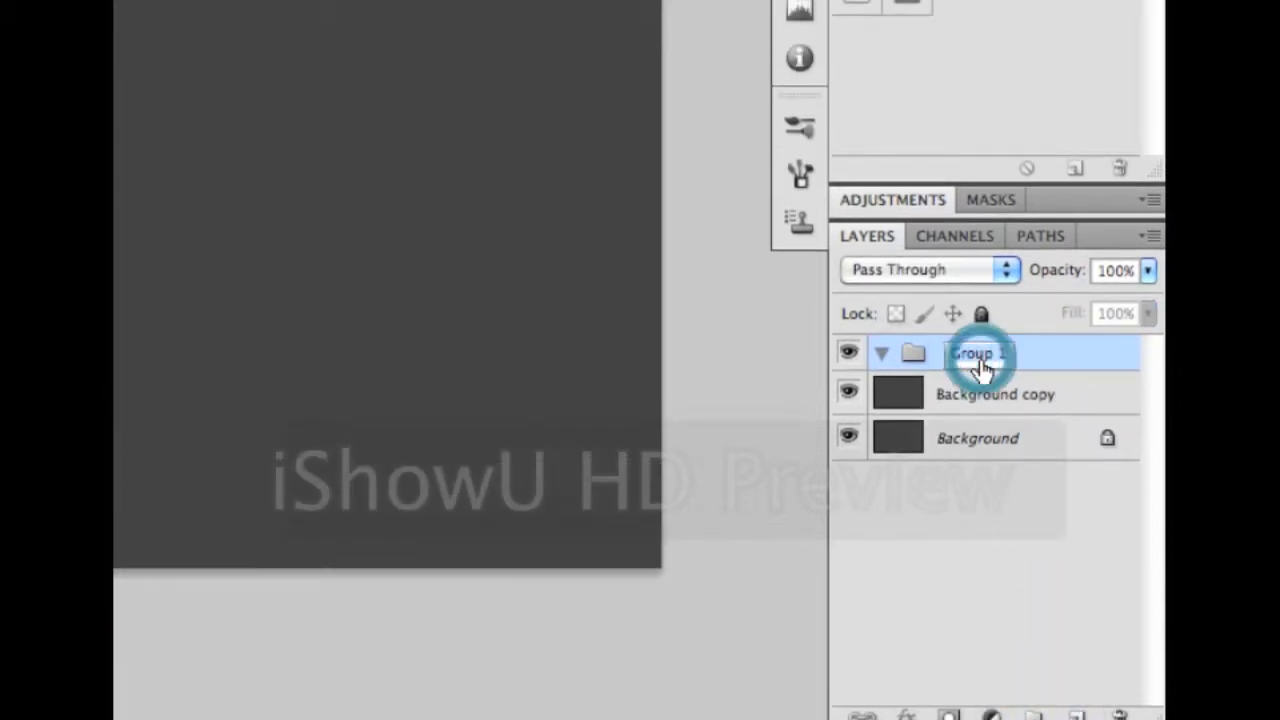
{"action": "type", "text": "bokeh"}
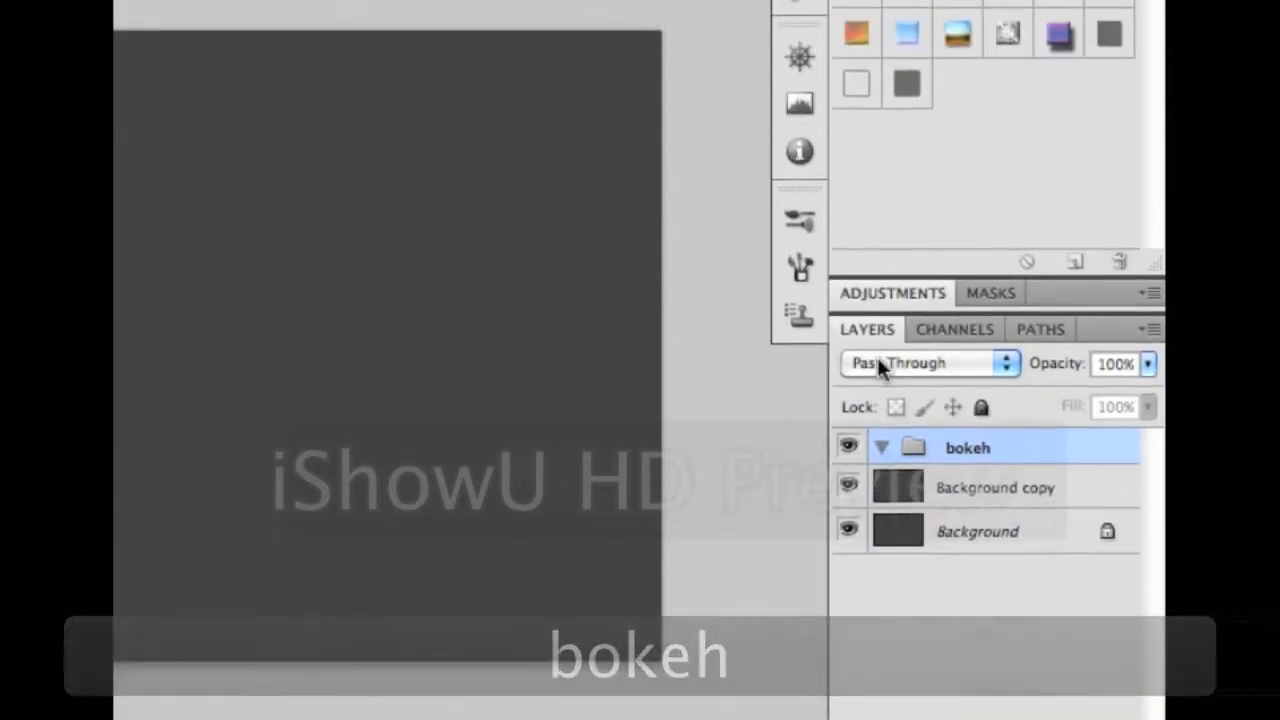
Set the bokeh group to Color Dodge and pick the 837 px round tip in the Brush panel
{"action": "left_click", "coordinate": [880, 365]}
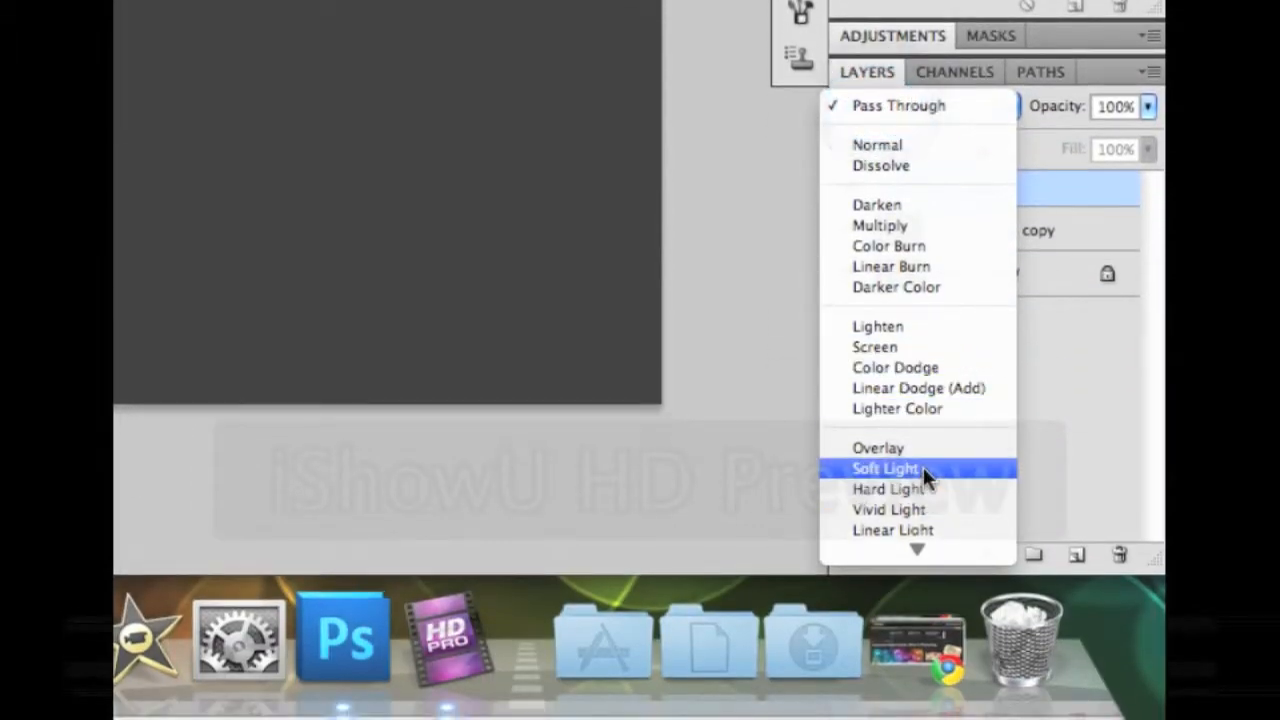
{"action": "left_click", "coordinate": [921, 366]}
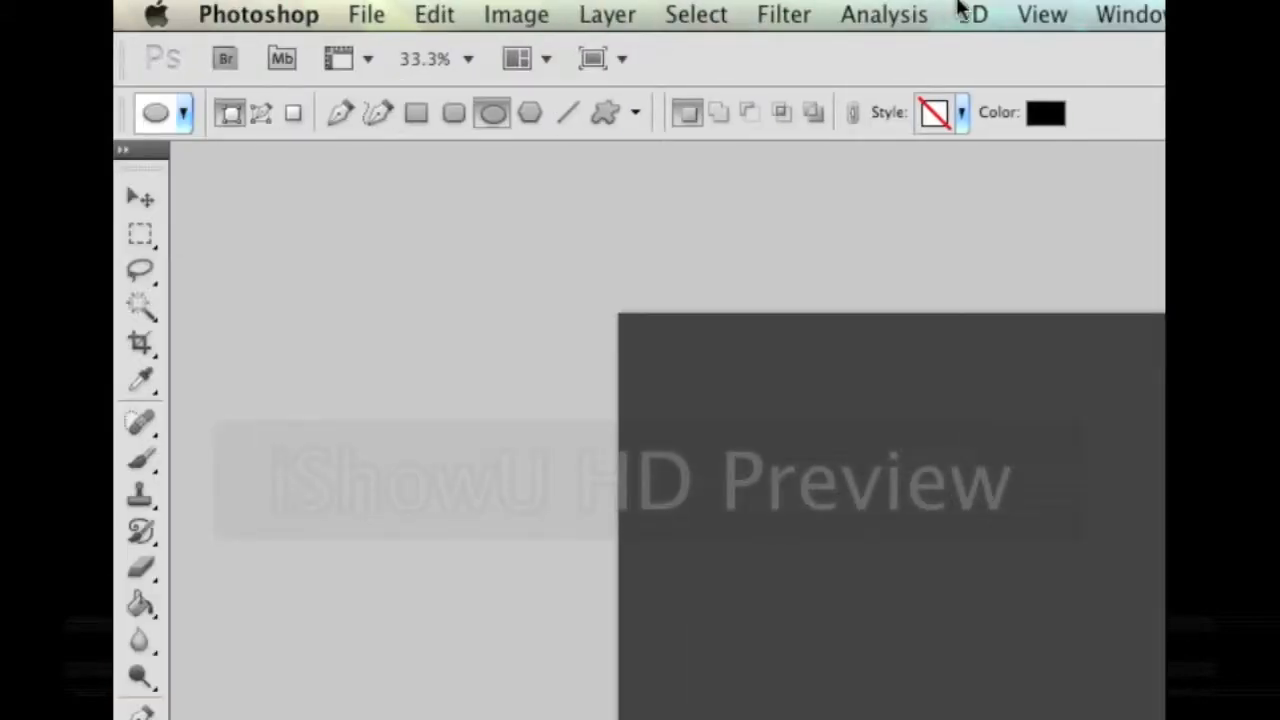
{"action": "left_click", "coordinate": [697, 14]}
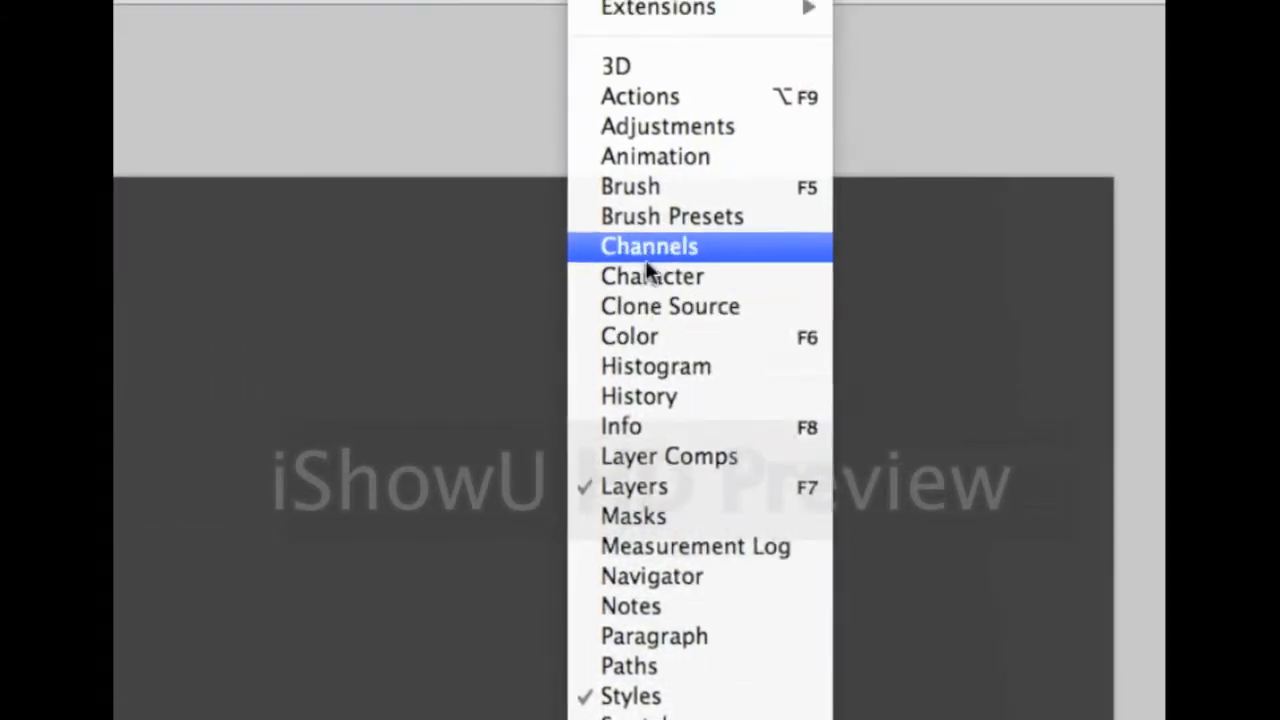
{"action": "left_click", "coordinate": [640, 188]}
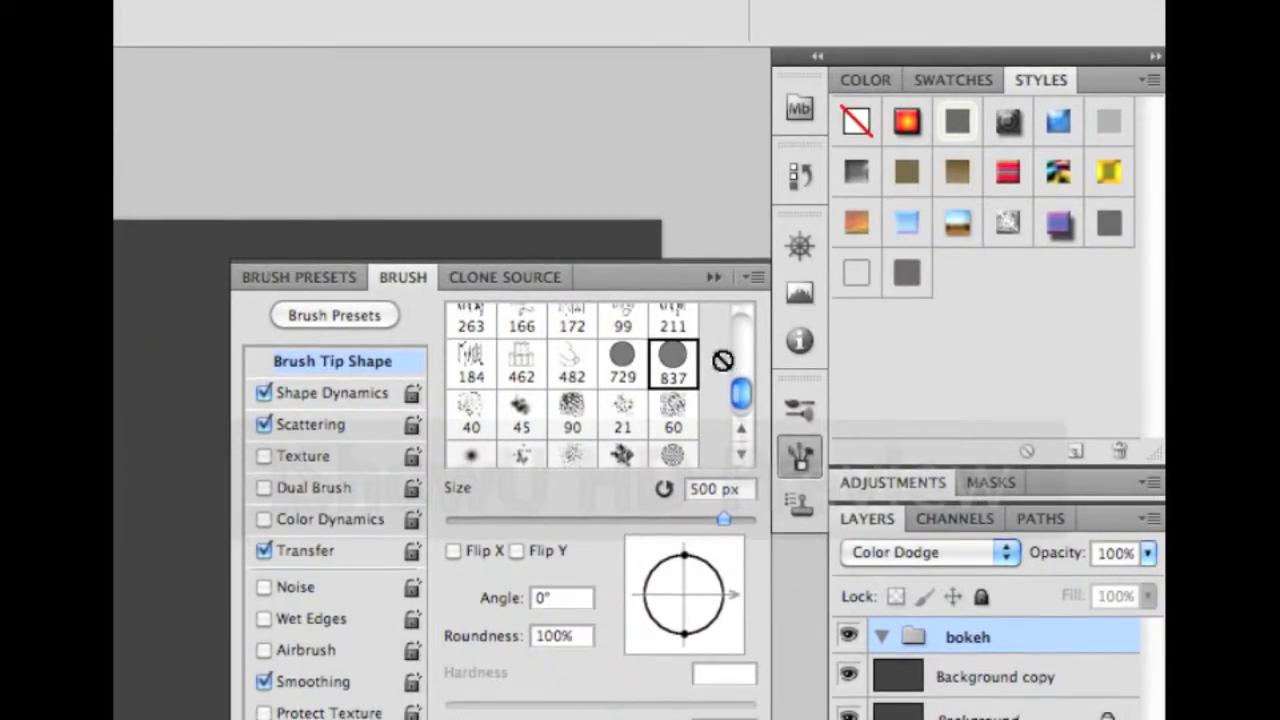
{"action": "left_click", "coordinate": [692, 371]}
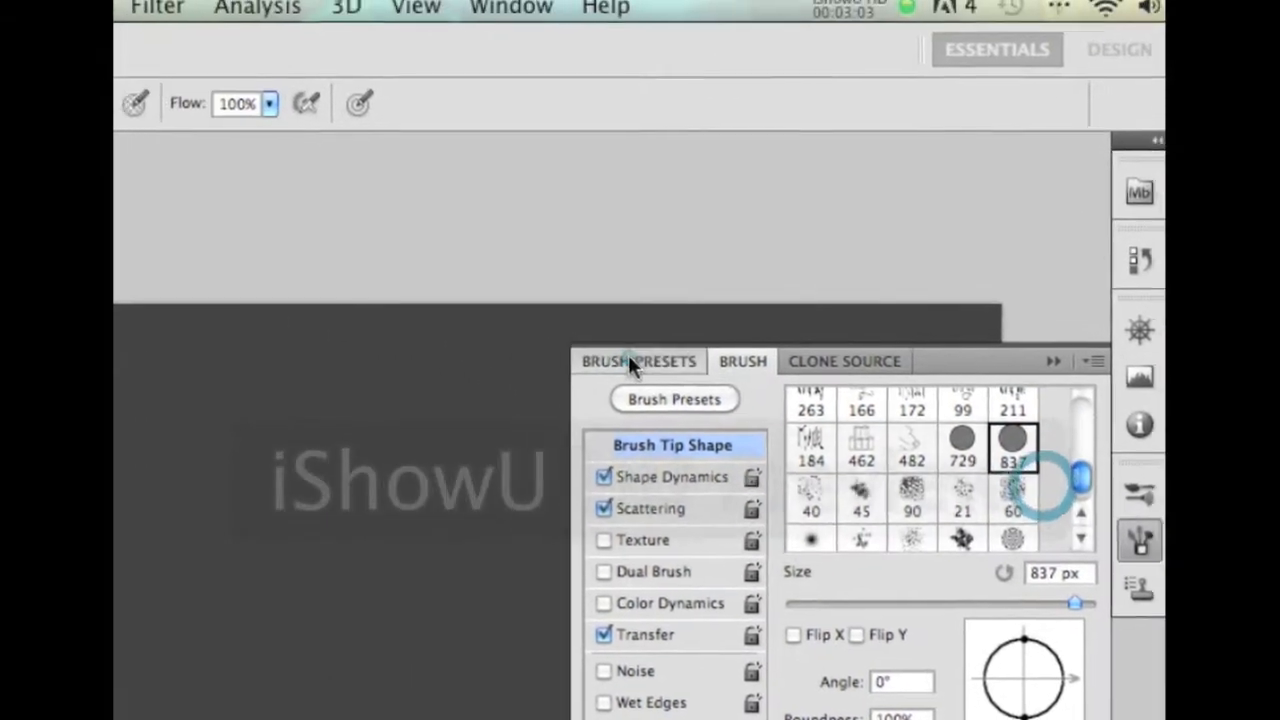
{"action": "left_click", "coordinate": [630, 360]}
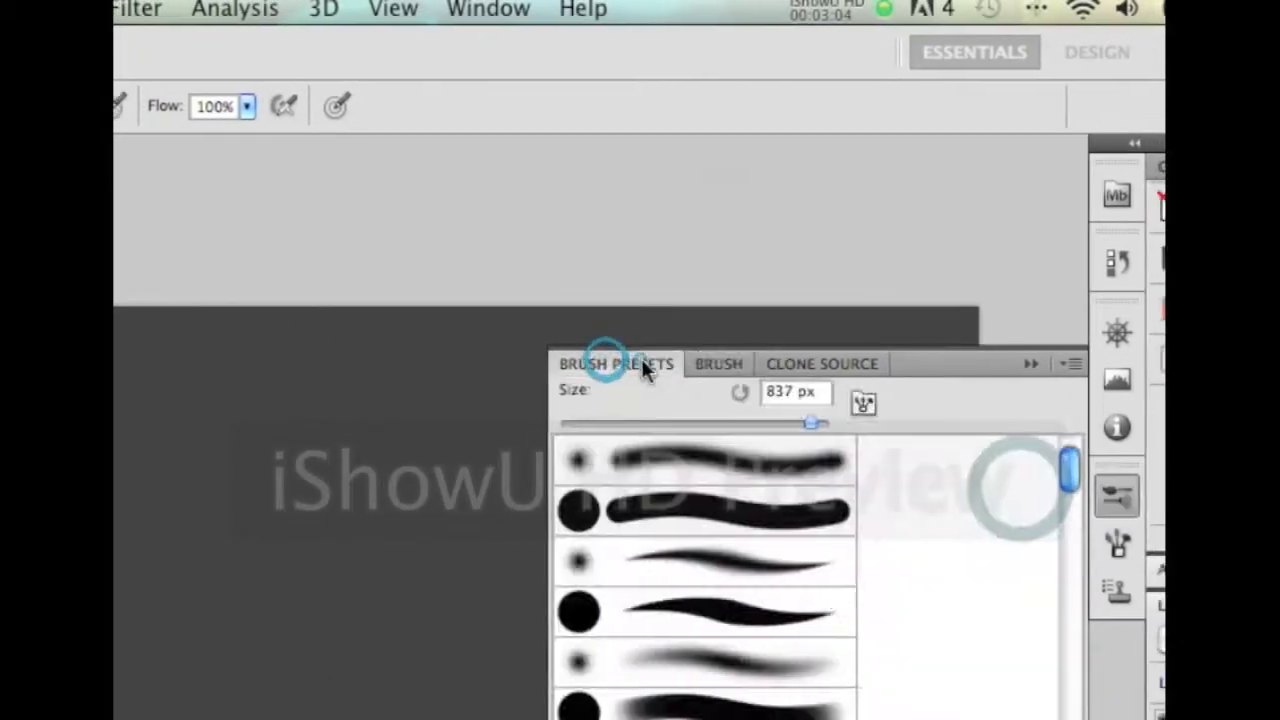
{"action": "left_click", "coordinate": [662, 360]}
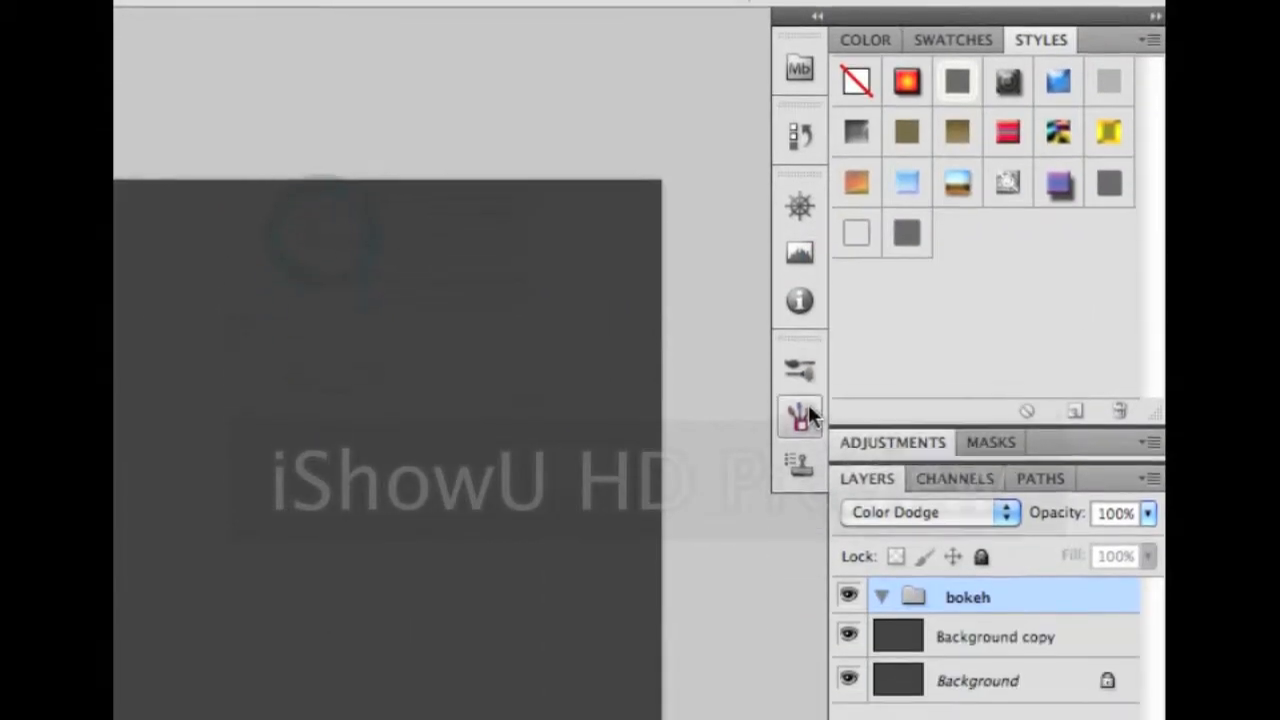
{"action": "left_click", "coordinate": [804, 380]}
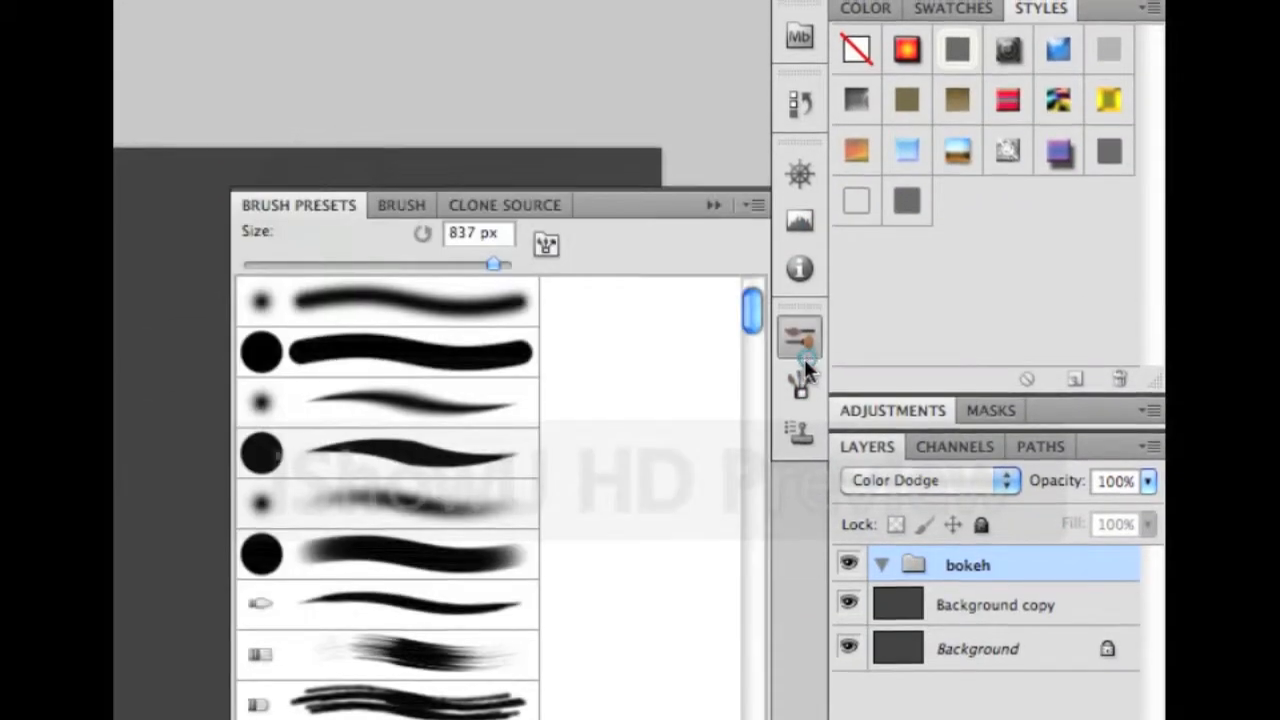
{"action": "left_click", "coordinate": [804, 405]}
{"action": "left_click", "coordinate": [805, 378]}
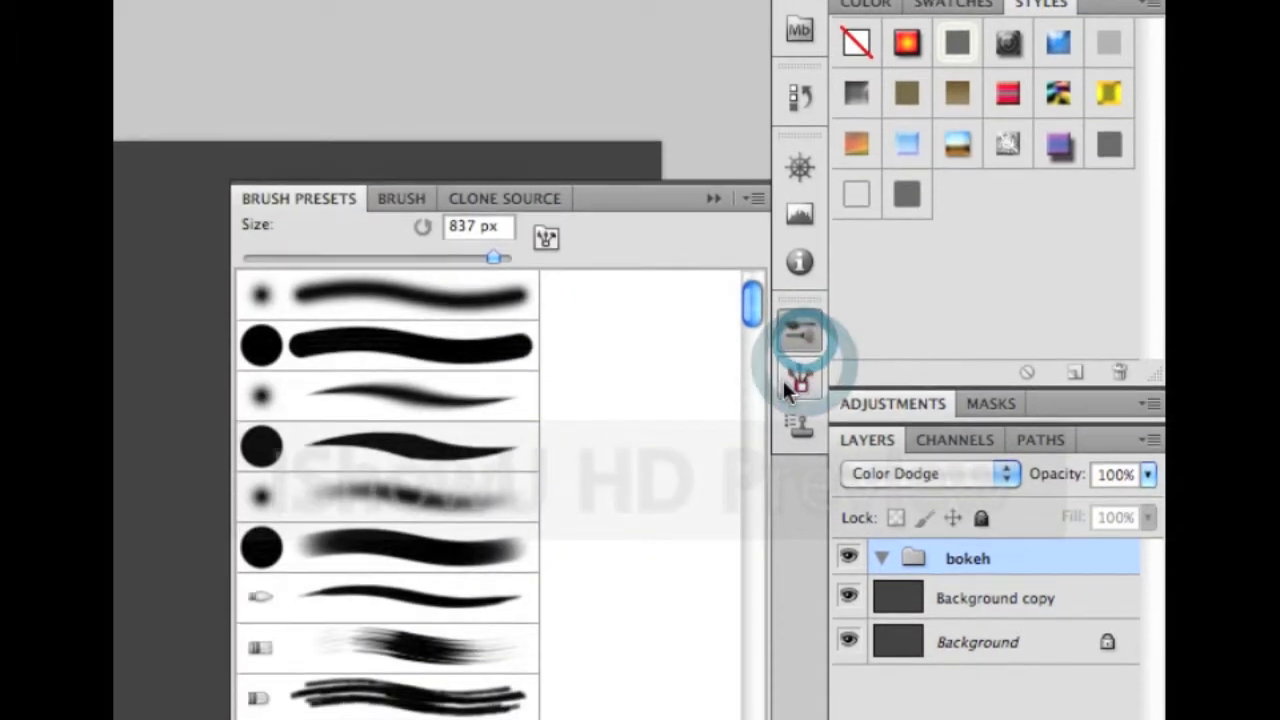
{"action": "left_click", "coordinate": [805, 368]}
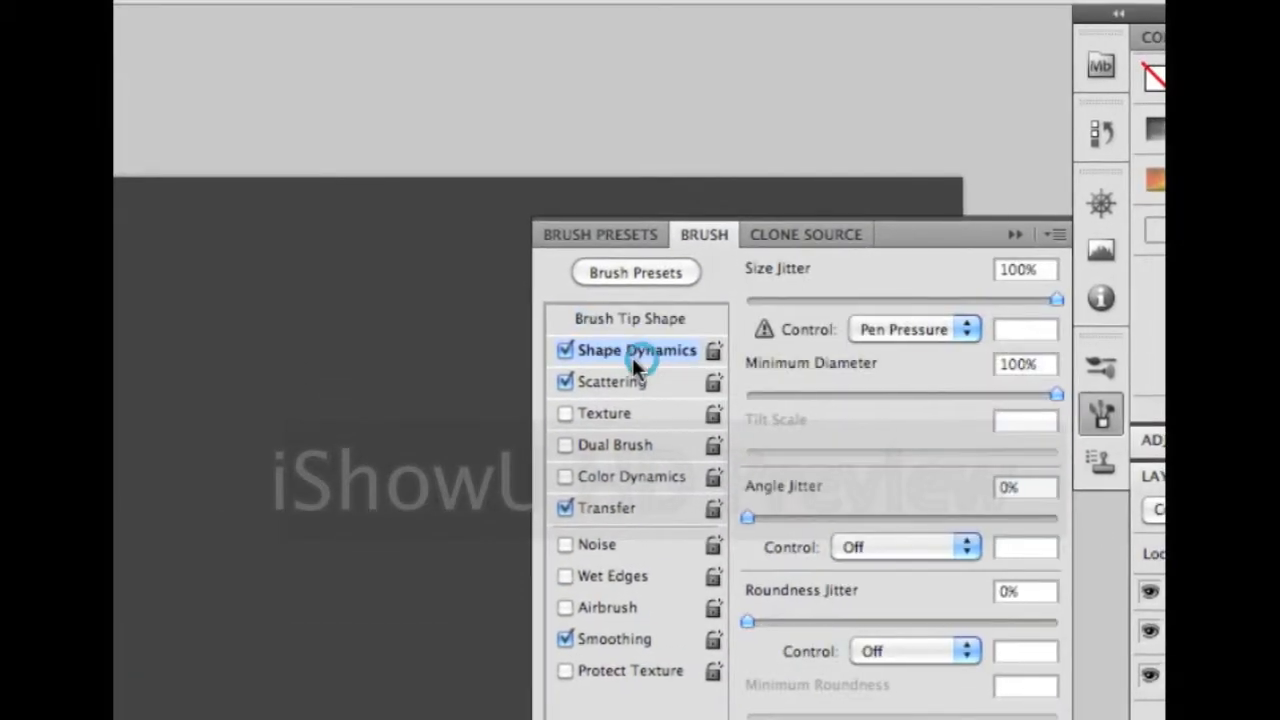
Enable Shape Dynamics size jitter and Scattering at 1000% on both axes
{"action": "left_click", "coordinate": [565, 350]}
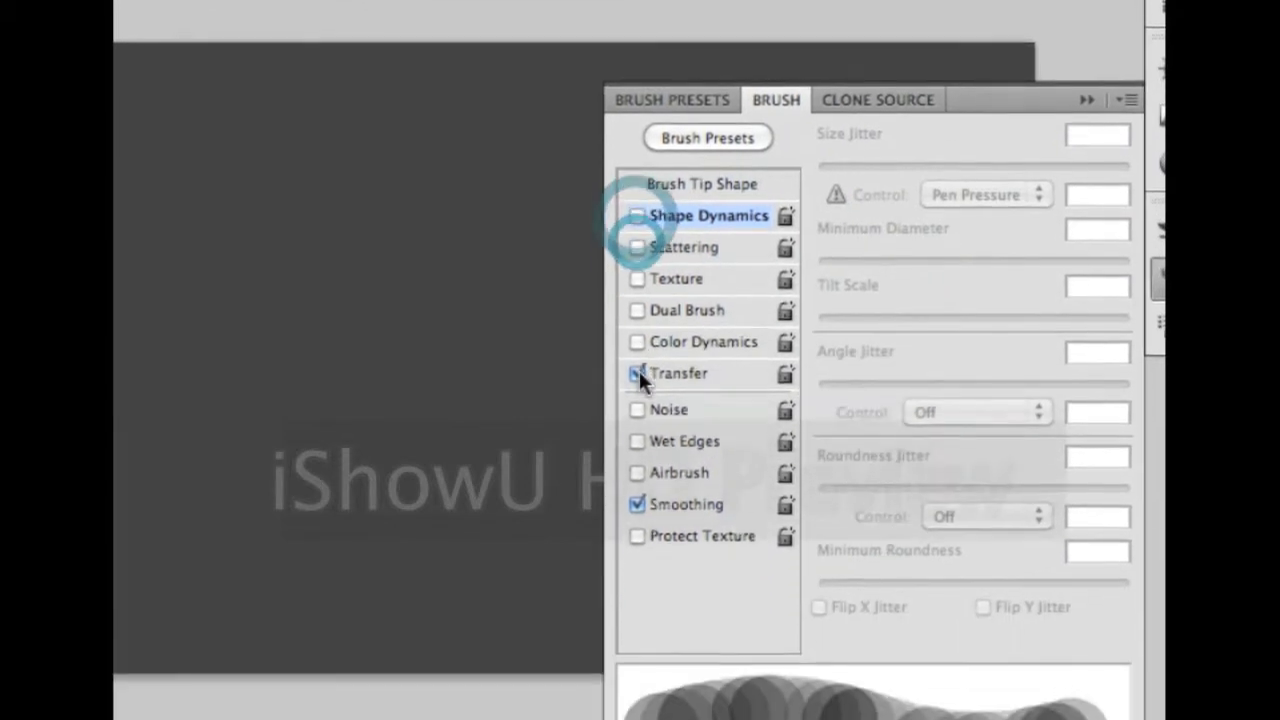
{"action": "left_click", "coordinate": [640, 483]}
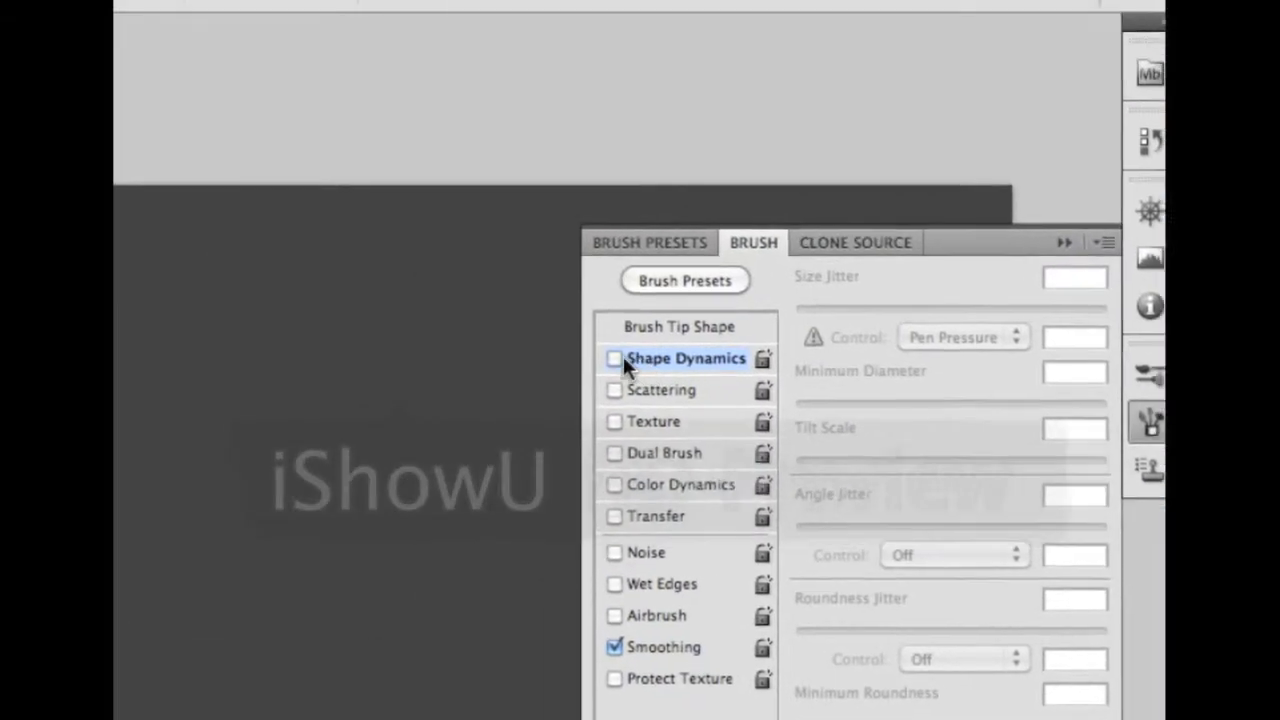
{"action": "left_click", "coordinate": [625, 358]}
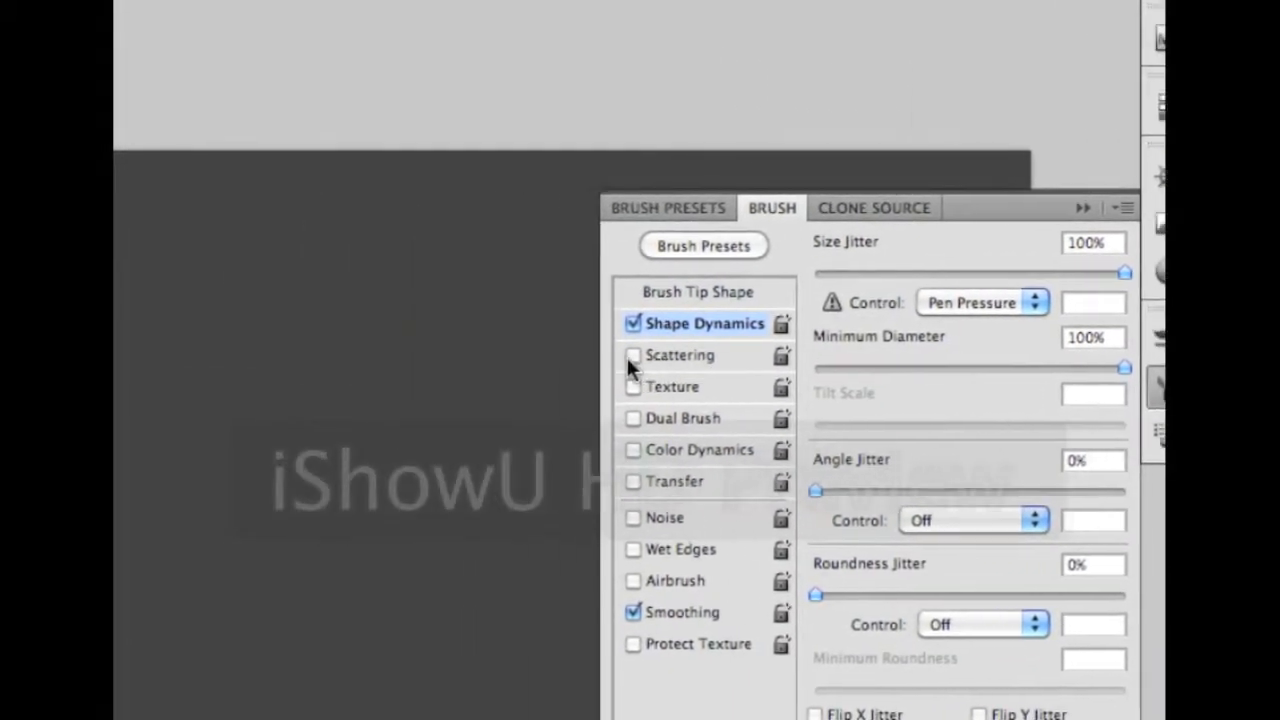
{"action": "left_click", "coordinate": [263, 360]}
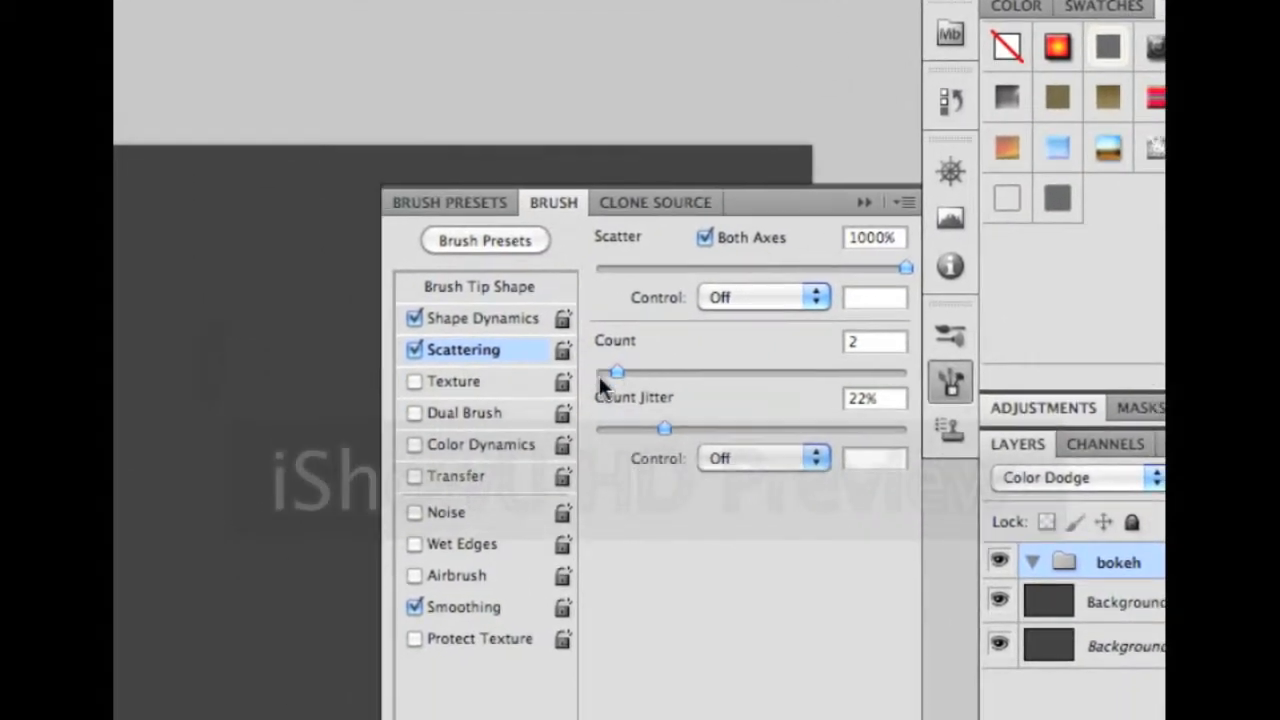
{"action": "left_click_drag", "start_coordinate": [469, 404], "coordinate": [696, 424]}
{"action": "left_click_drag", "start_coordinate": [707, 372], "coordinate": [461, 351]}
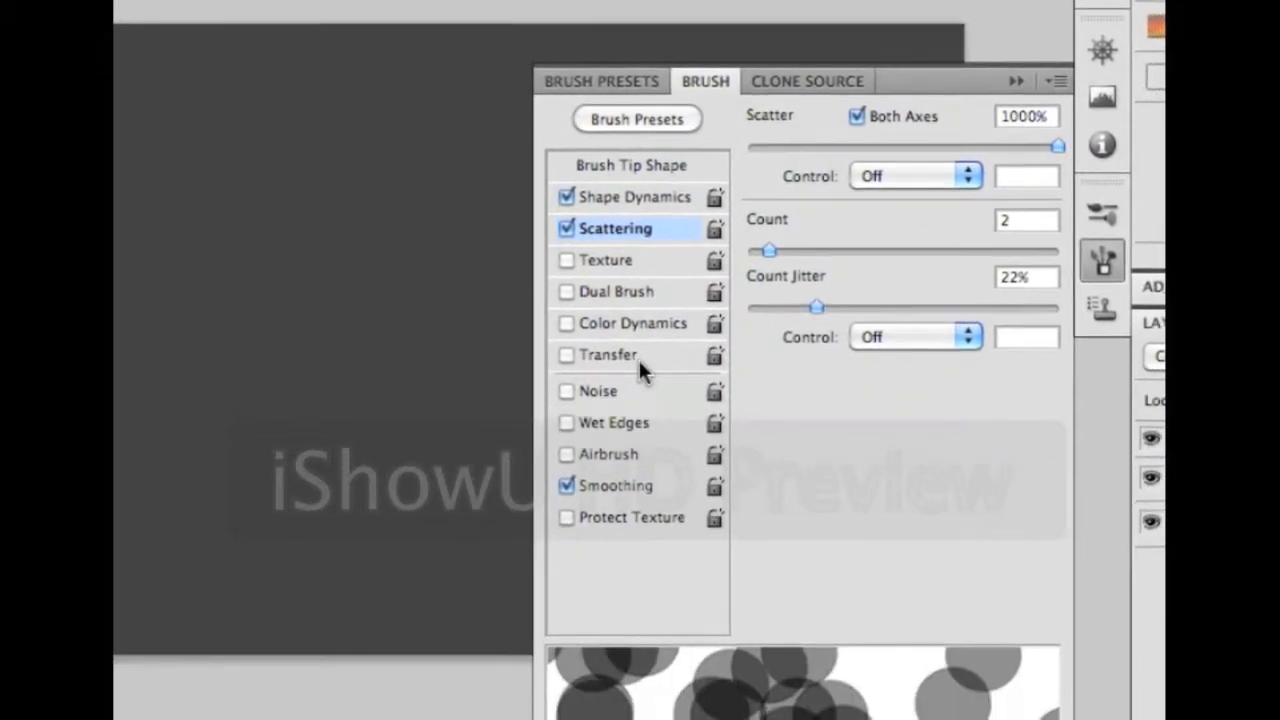
Enable Transfer with Opacity and Flow Jitter at 30%, then close the brush settings
{"action": "left_click", "coordinate": [639, 358]}
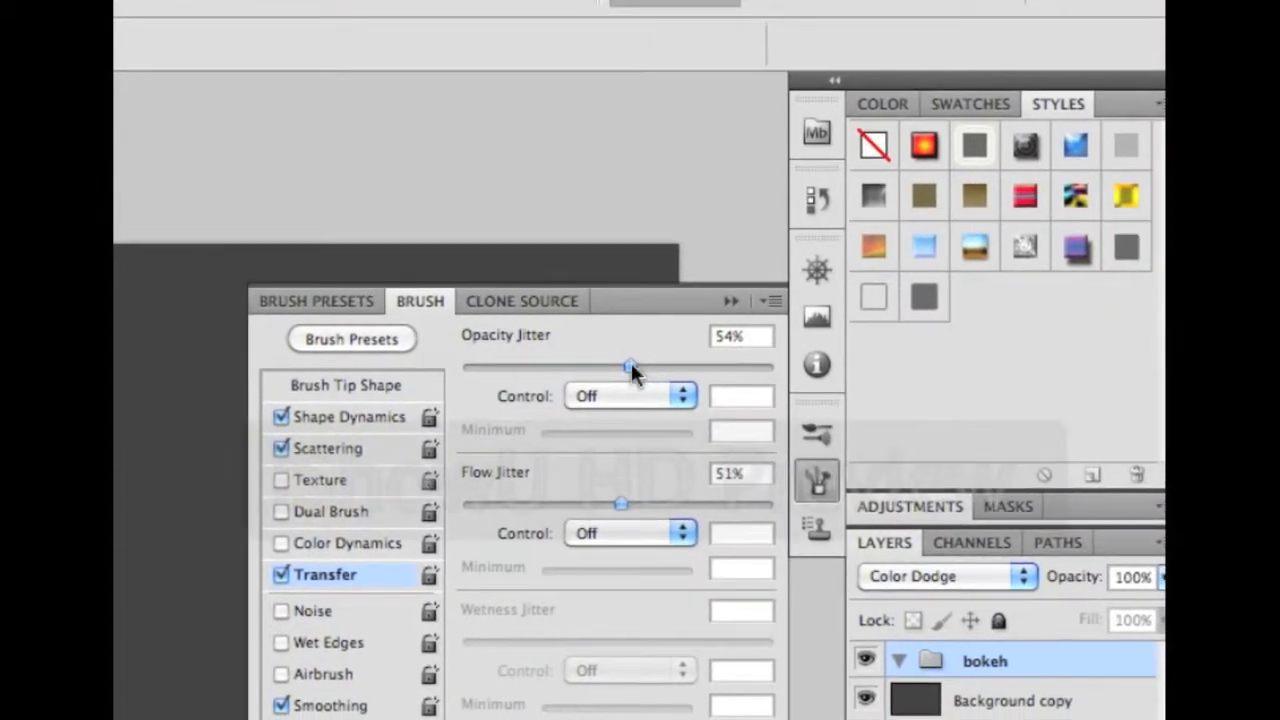
{"action": "left_click_drag", "start_coordinate": [688, 400], "coordinate": [594, 362]}
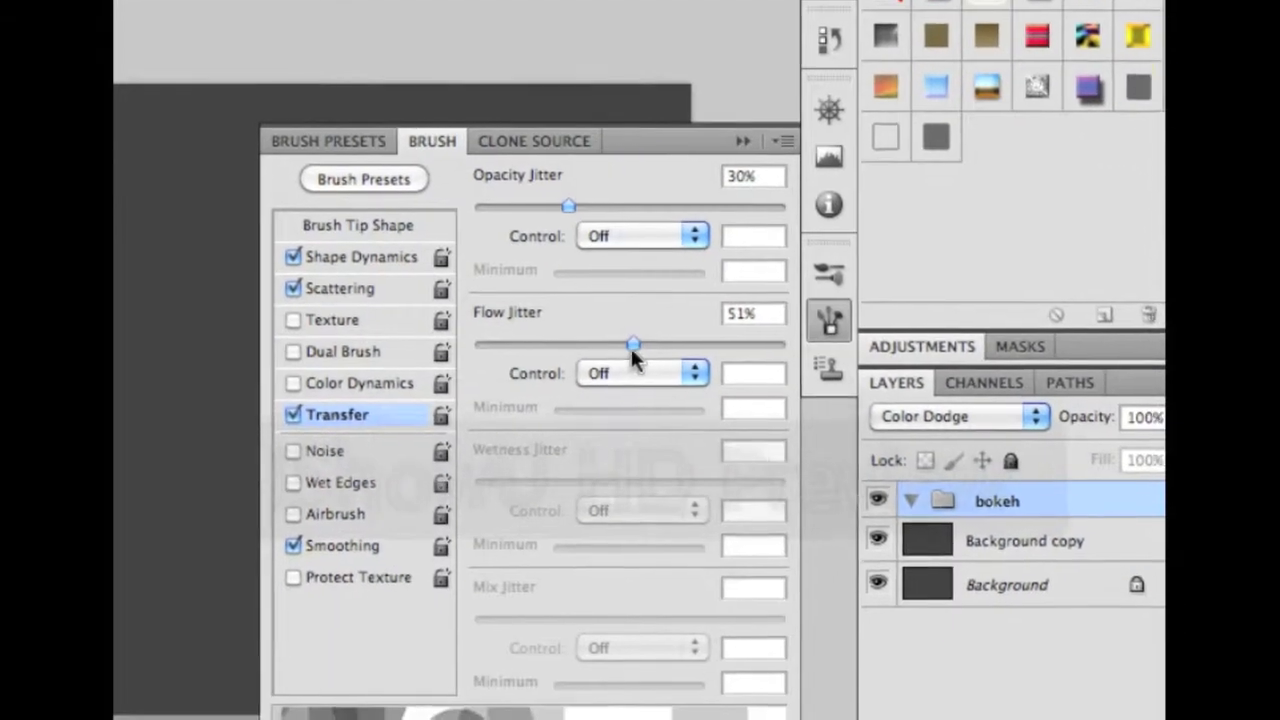
{"action": "left_click_drag", "start_coordinate": [705, 490], "coordinate": [614, 490]}
{"action": "left_click_drag", "start_coordinate": [633, 362], "coordinate": [657, 362]}
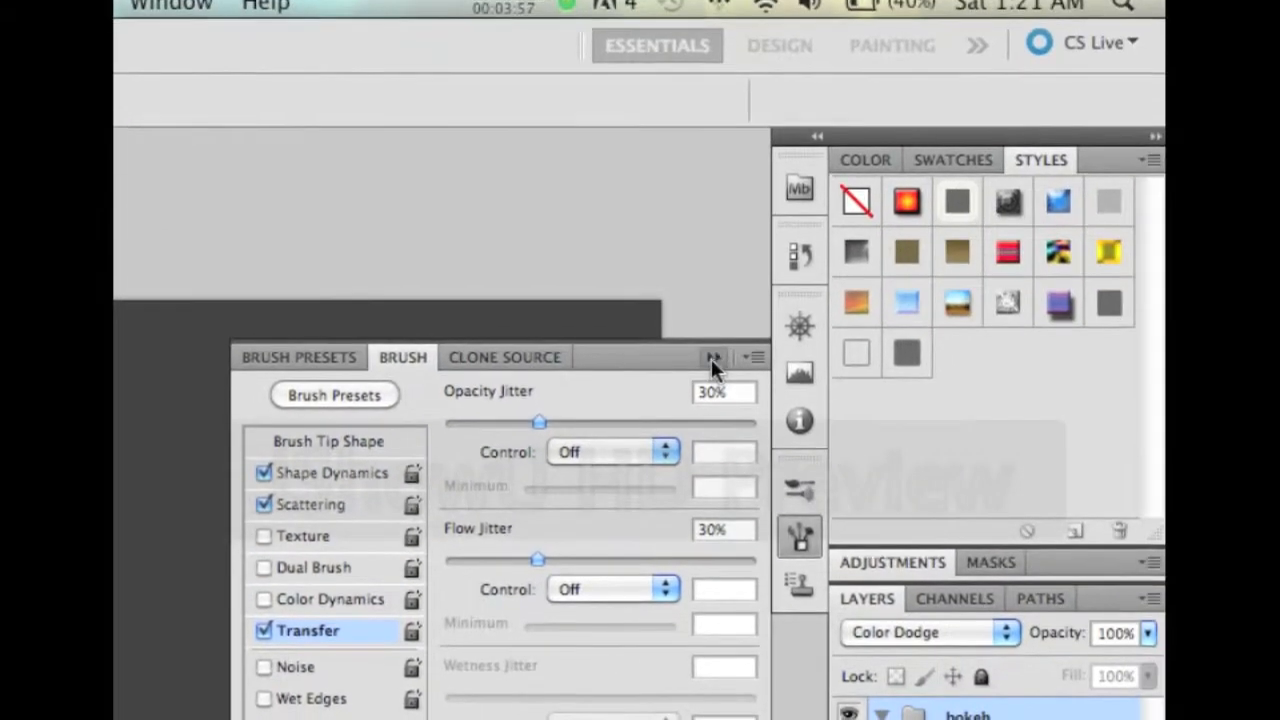
{"action": "left_click", "coordinate": [806, 160]}
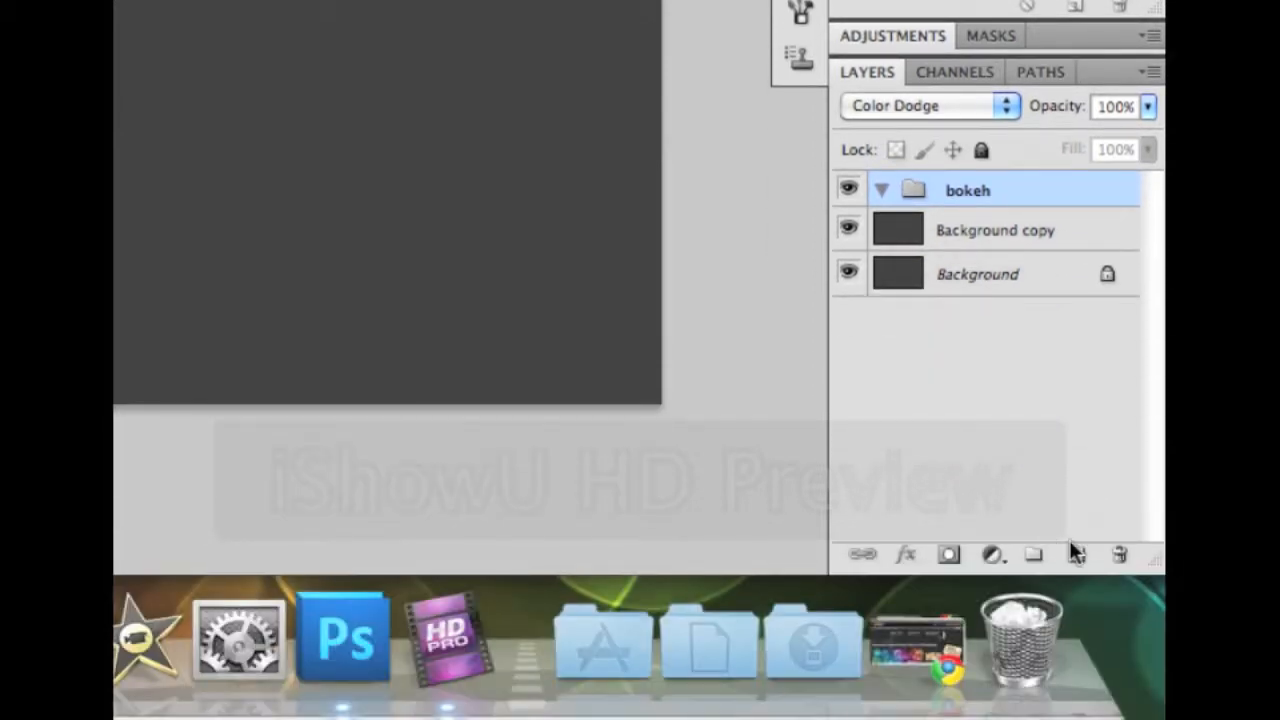
Add a Gradient Overlay effect to the layer and load the bokeh gradient preset
{"action": "left_click", "coordinate": [1070, 555]}
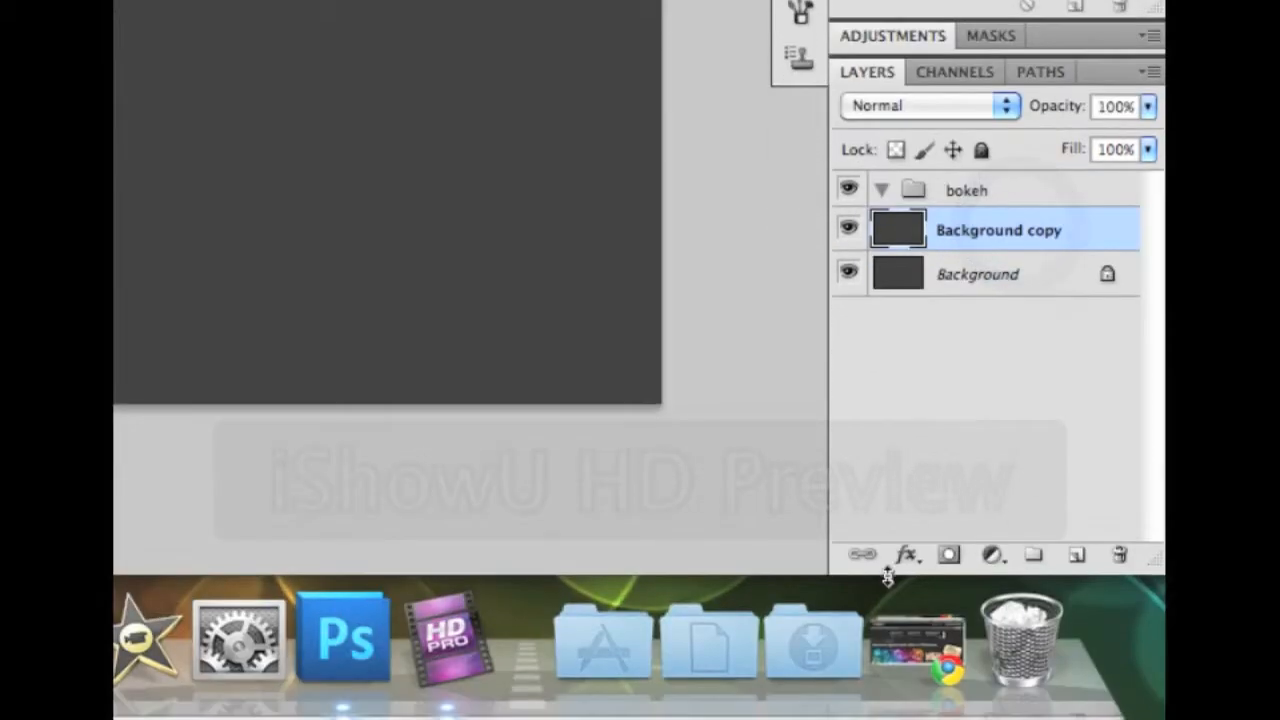
{"action": "left_click", "coordinate": [906, 556]}
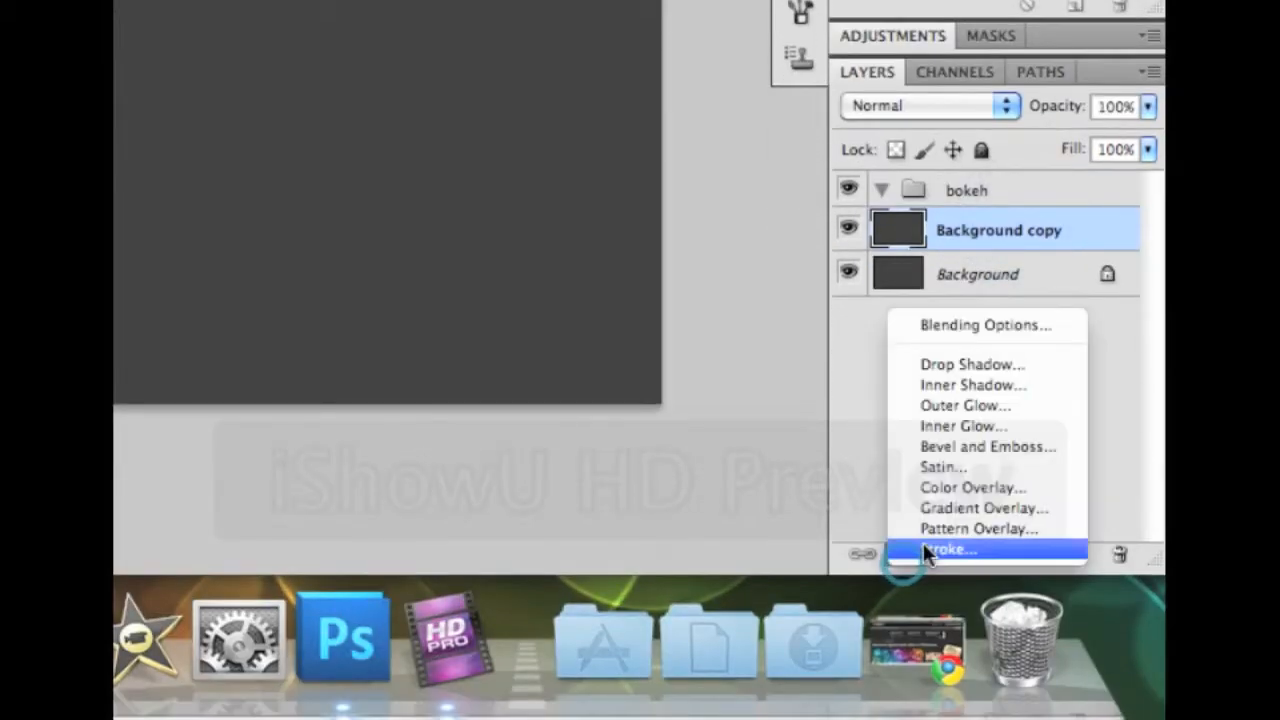
{"action": "left_click", "coordinate": [955, 509]}
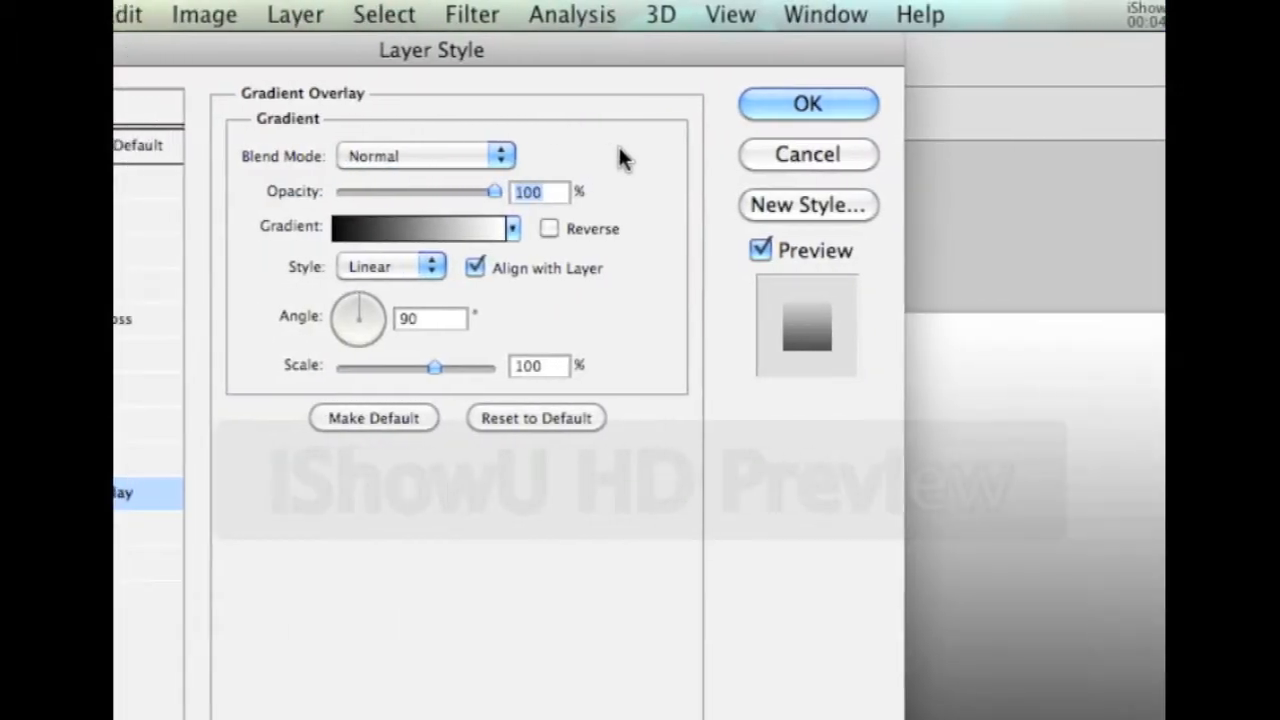
{"action": "left_click", "coordinate": [496, 229]}
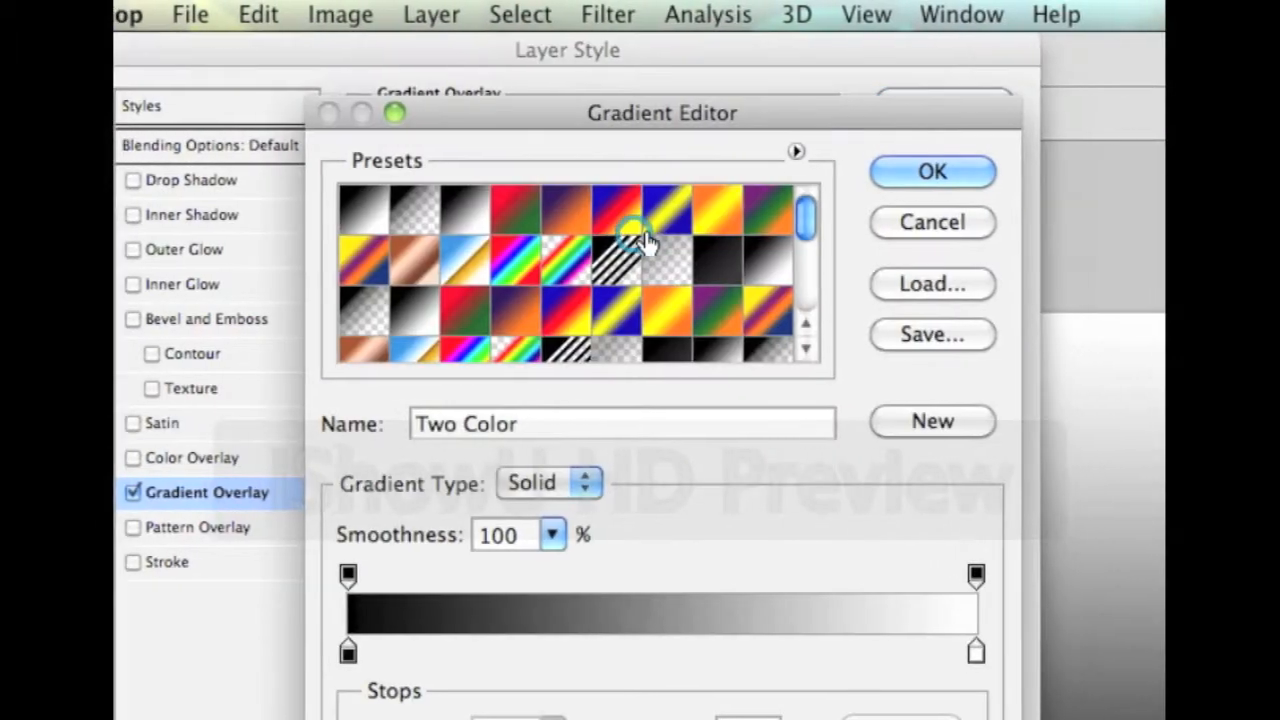
{"action": "scroll", "coordinate": [645, 240], "scroll_direction": "down", "scroll_amount": 5}
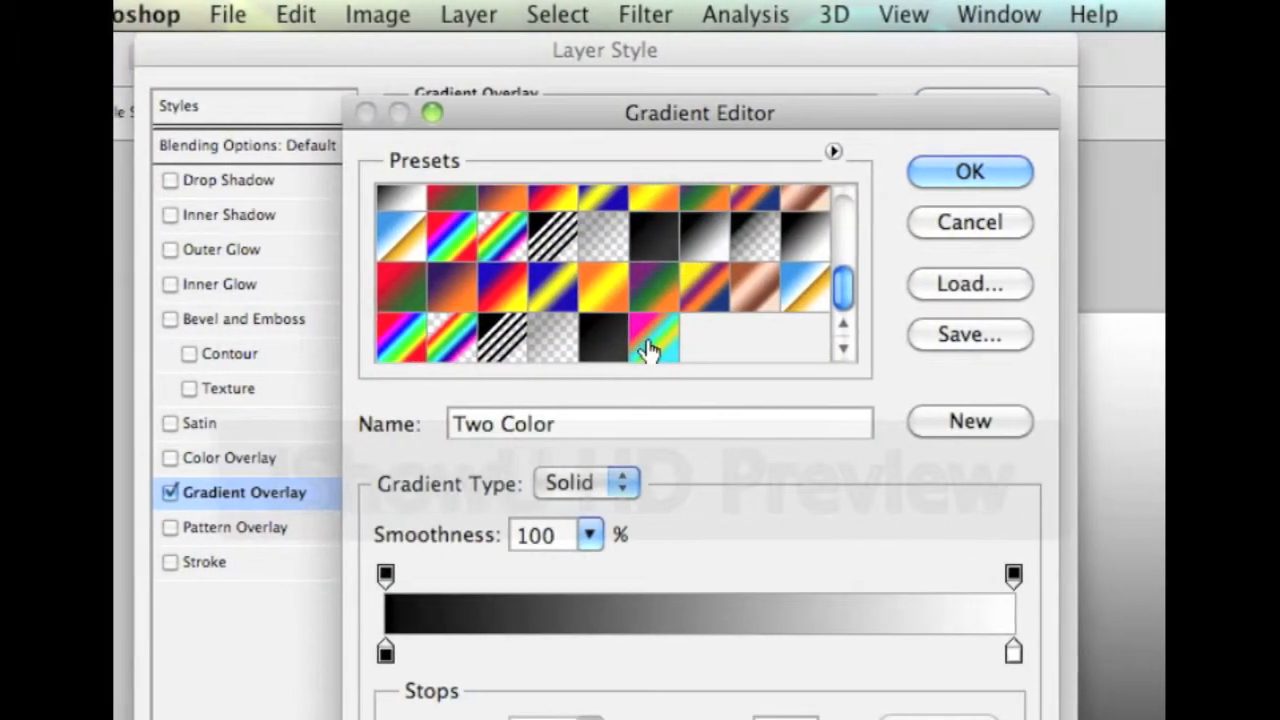
{"action": "left_click", "coordinate": [615, 338]}
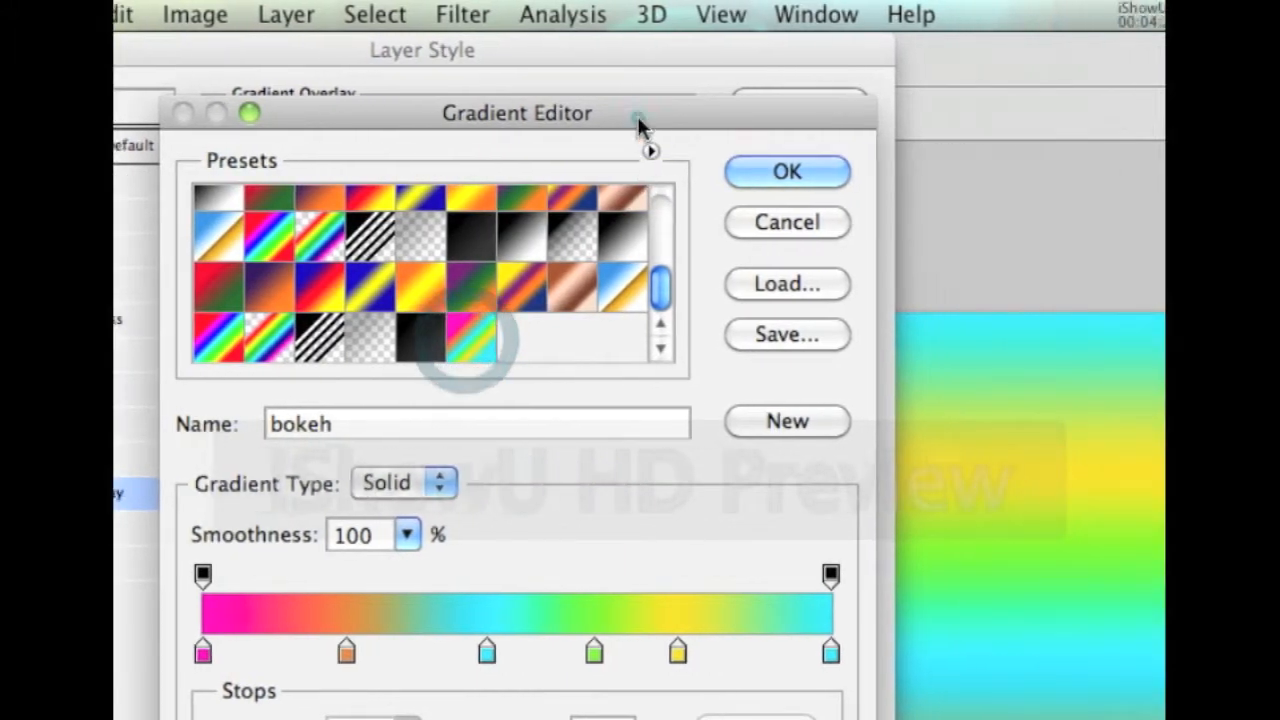
{"action": "left_click_drag", "start_coordinate": [797, 115], "coordinate": [706, 52]}
Recolour the gradient's second stop to pure red #ff0000 and move it to location 27
{"action": "left_click", "coordinate": [578, 392]}
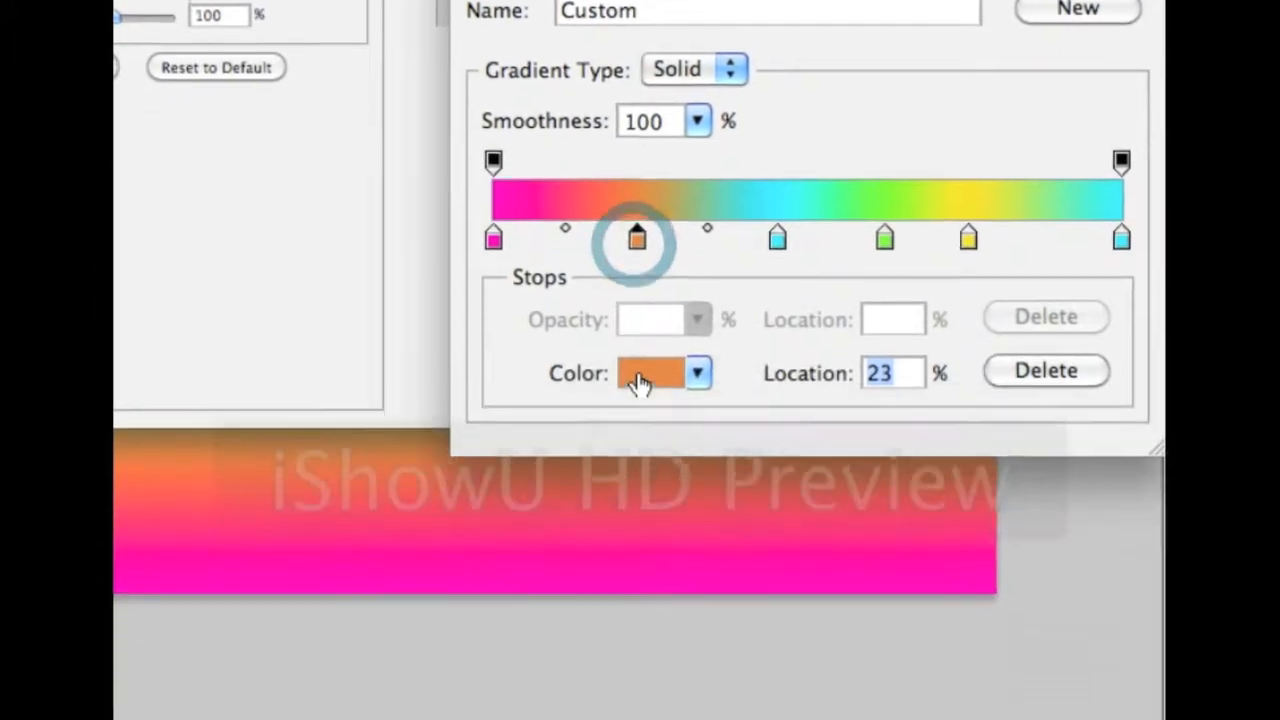
{"action": "left_click", "coordinate": [600, 527]}
{"action": "left_click_drag", "start_coordinate": [688, 241], "coordinate": [920, 2]}
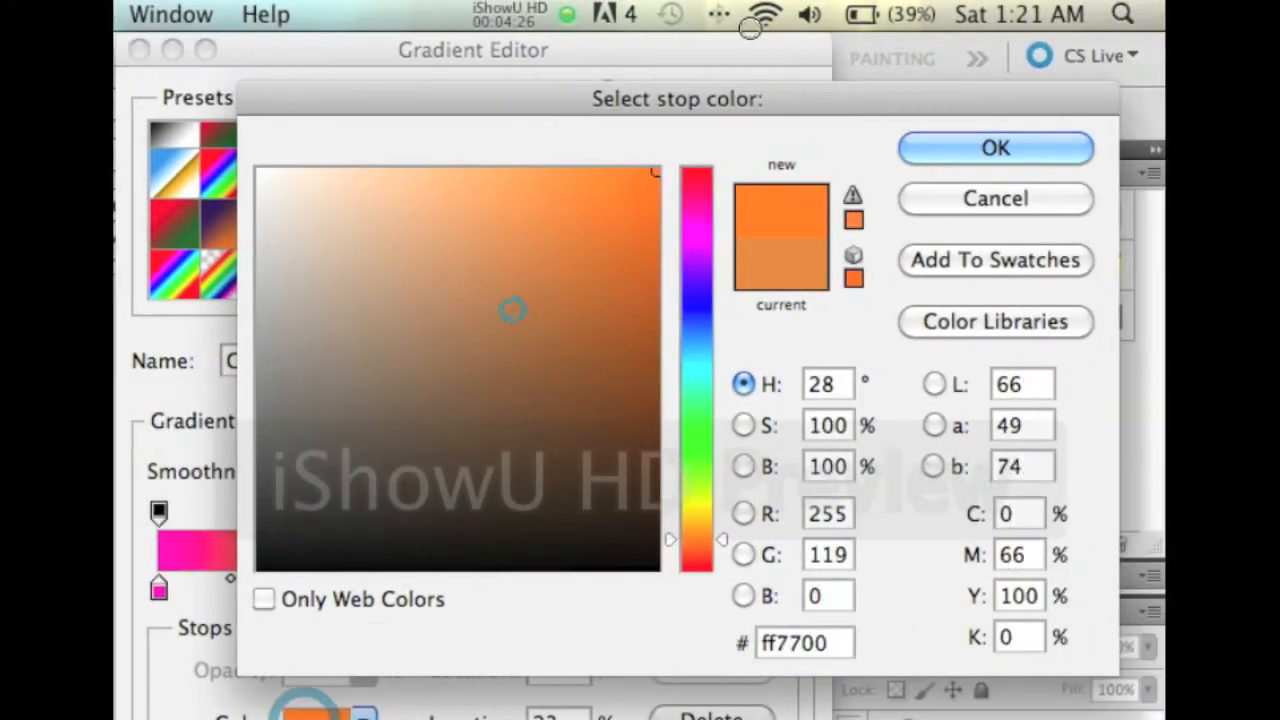
{"action": "left_click_drag", "start_coordinate": [697, 174], "coordinate": [704, 138]}
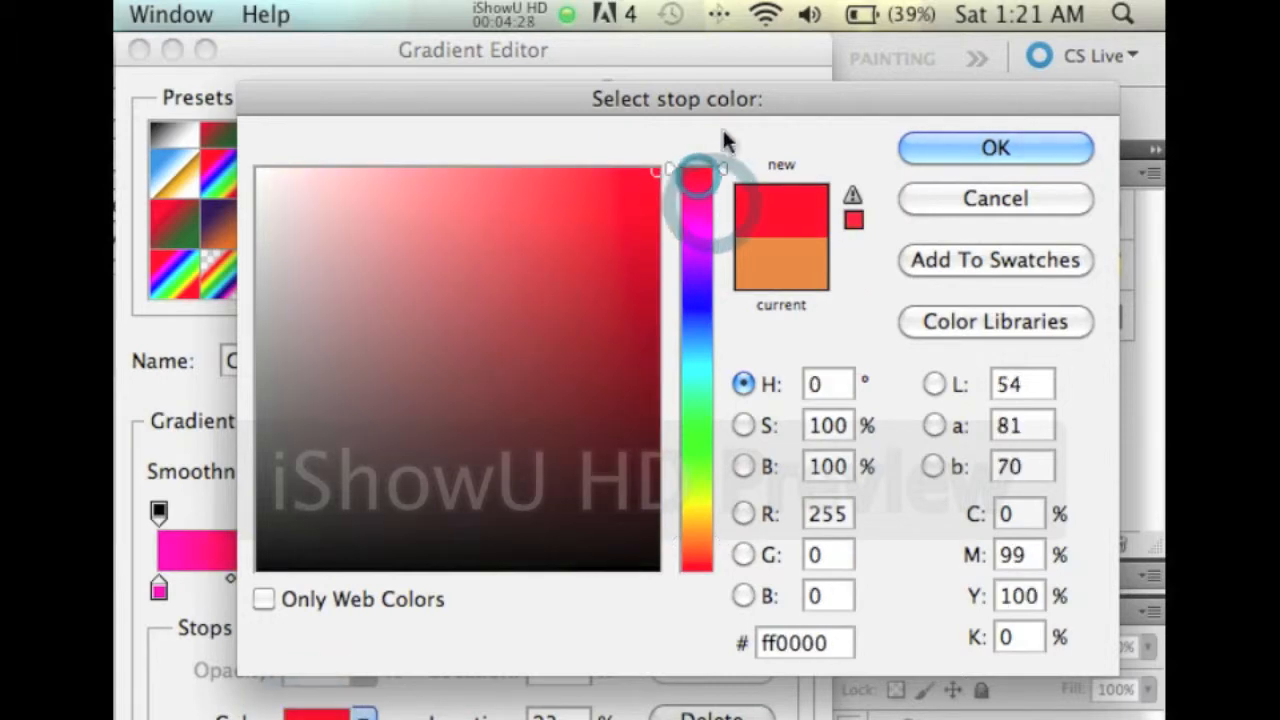
{"action": "left_click", "coordinate": [988, 150]}
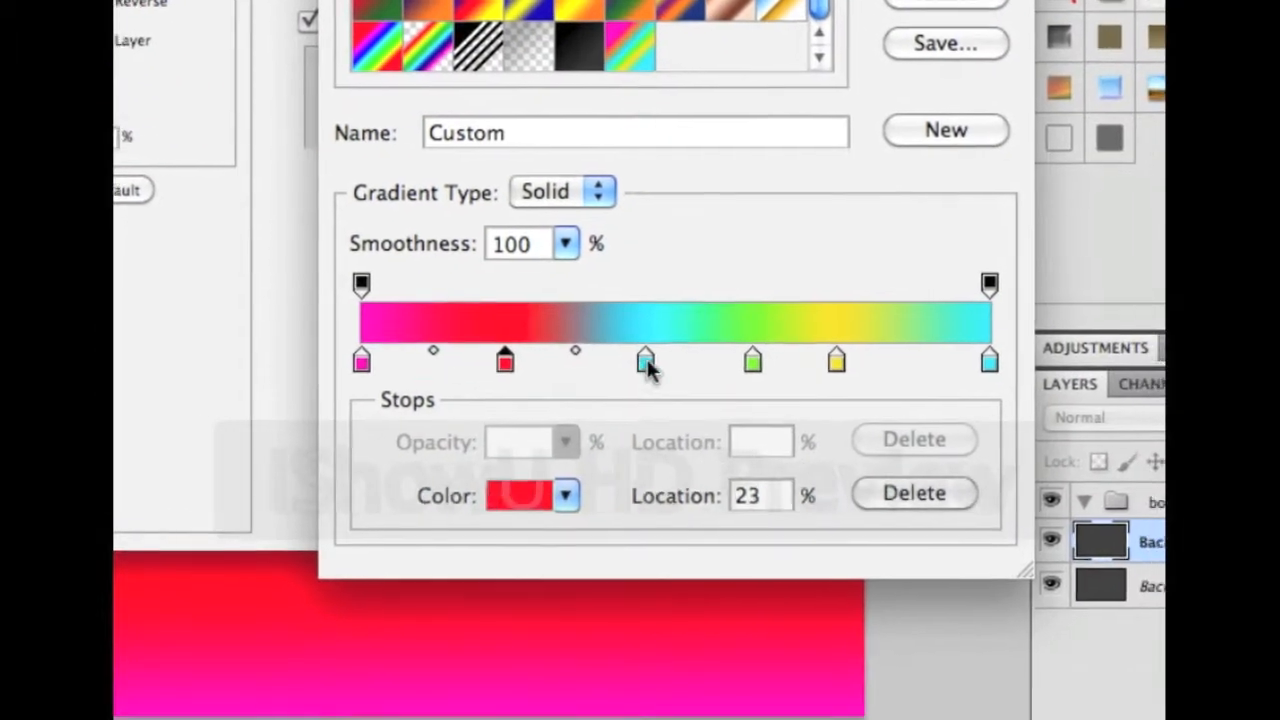
{"action": "left_click", "coordinate": [645, 360]}
{"action": "left_click_drag", "start_coordinate": [505, 360], "coordinate": [531, 360]}
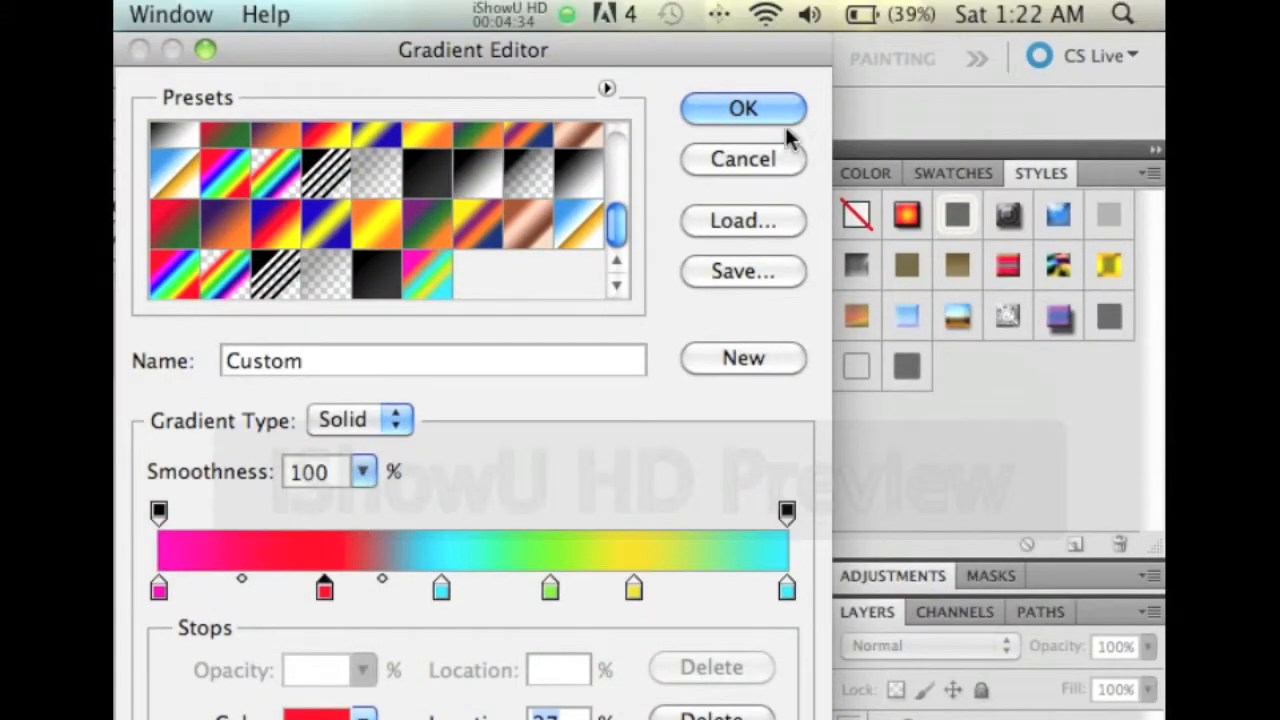
{"action": "left_click", "coordinate": [745, 108]}
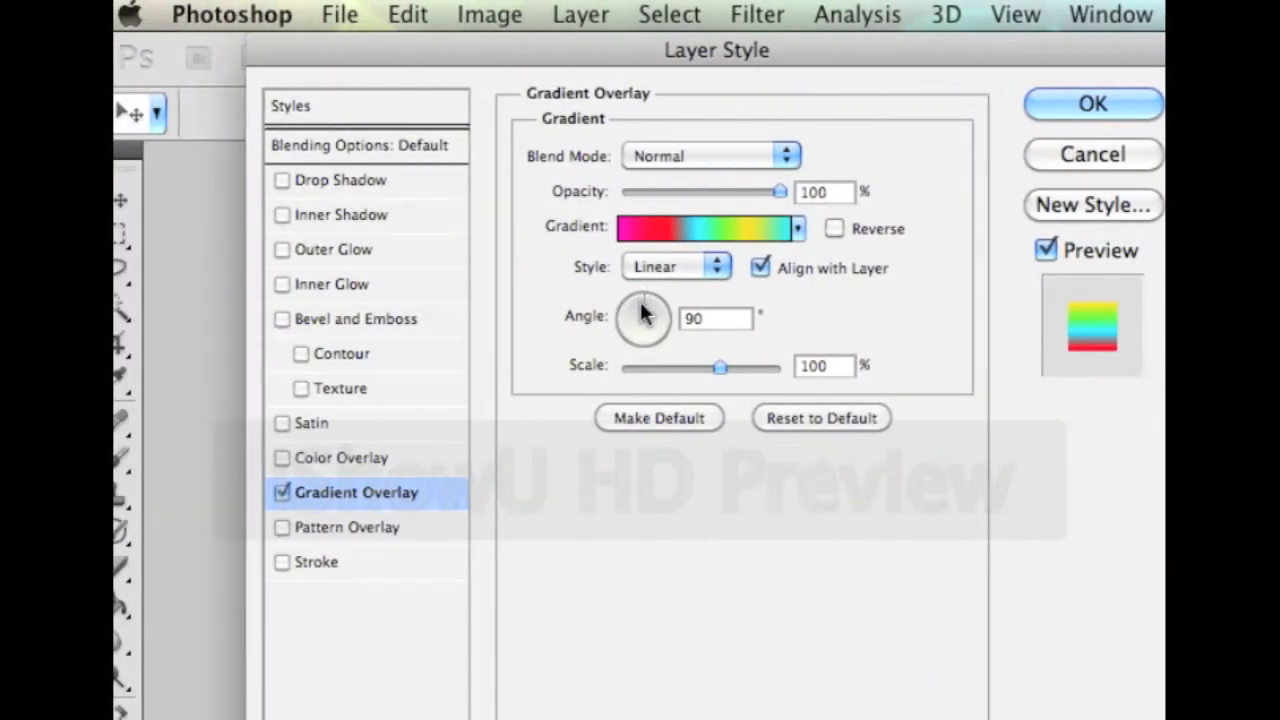
Set the Gradient Overlay angle to 45° with a different blend mode and apply it
{"action": "left_click", "coordinate": [646, 306]}
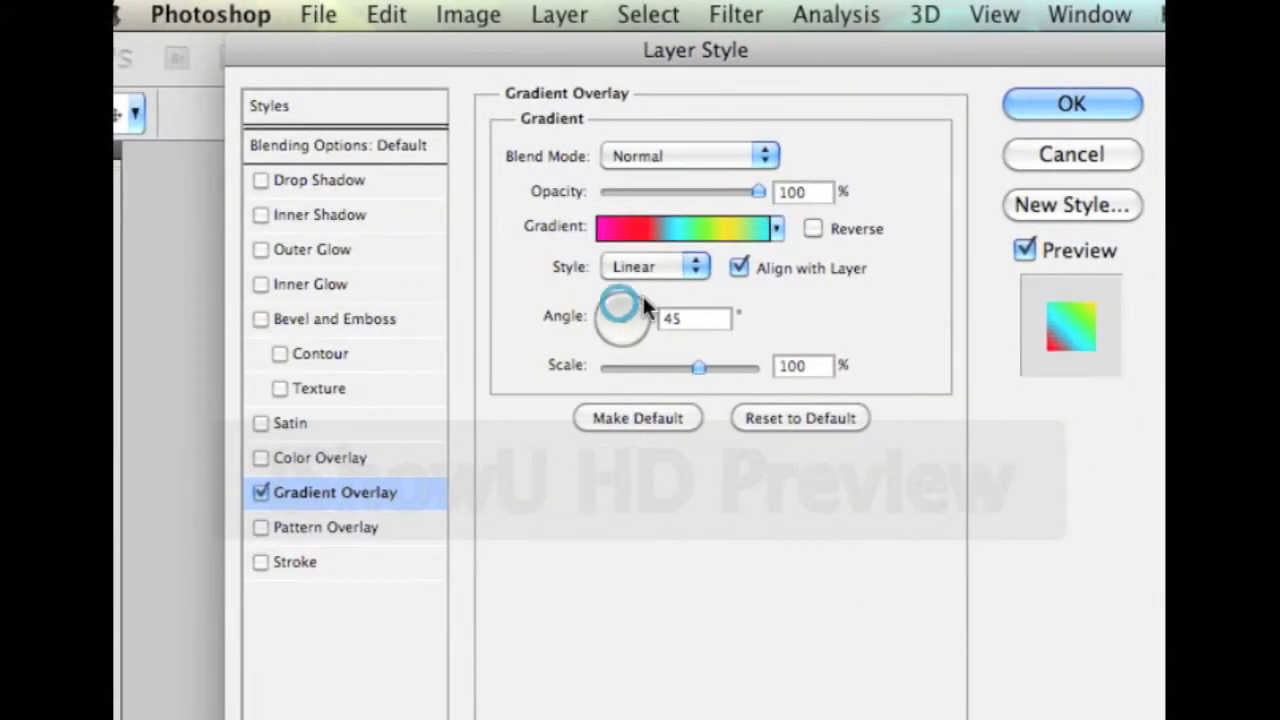
{"action": "left_click_drag", "start_coordinate": [645, 278], "coordinate": [664, 272]}
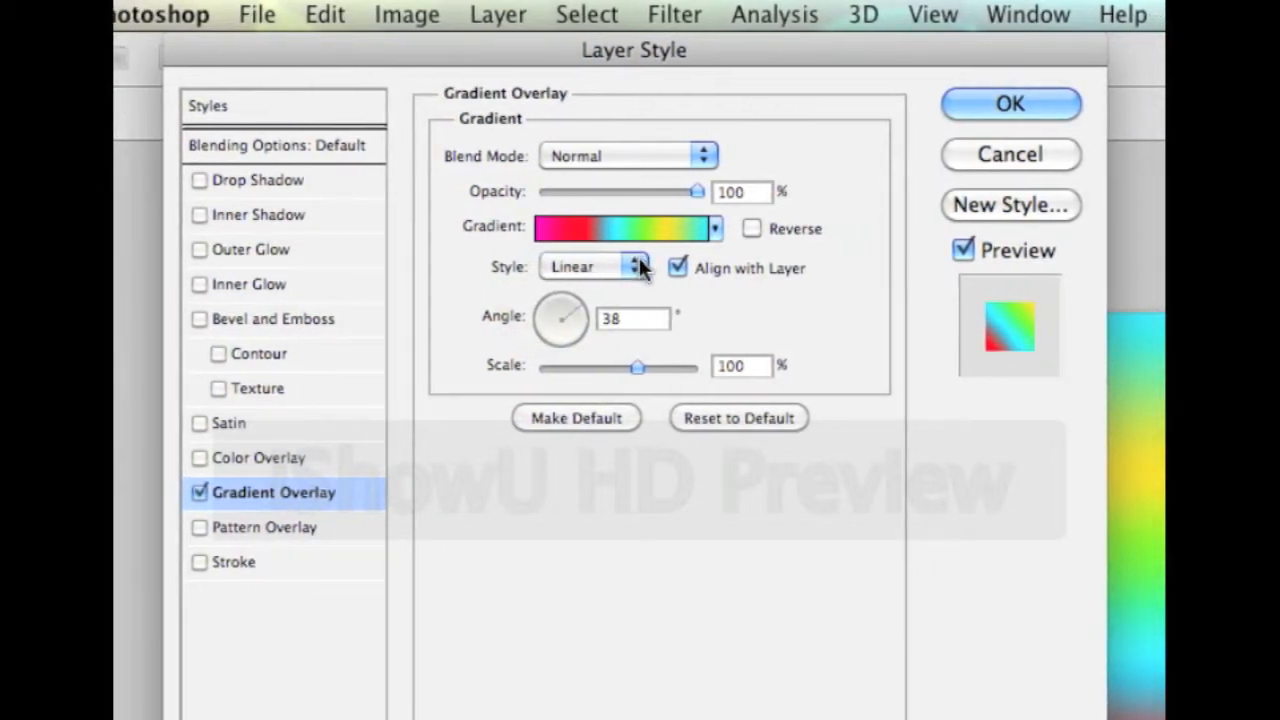
{"action": "key", "text": "Up"}
{"action": "key", "text": "Up"}
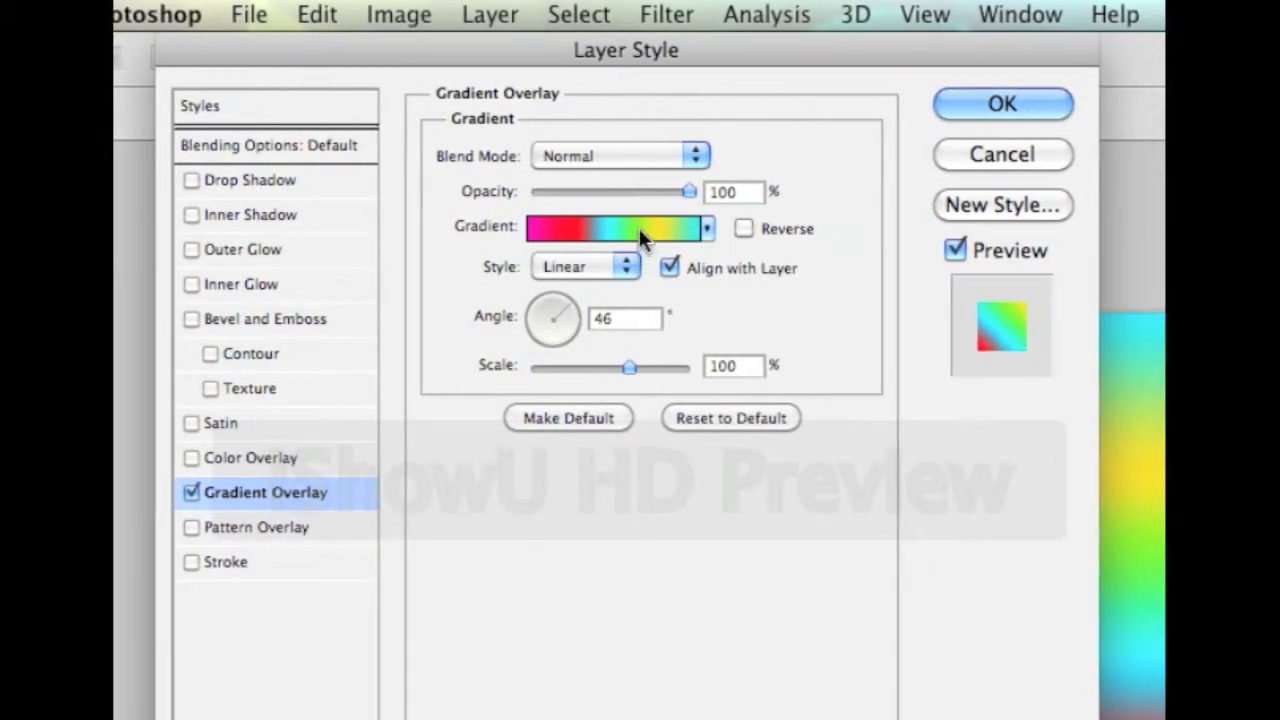
{"action": "key", "text": "Down"}
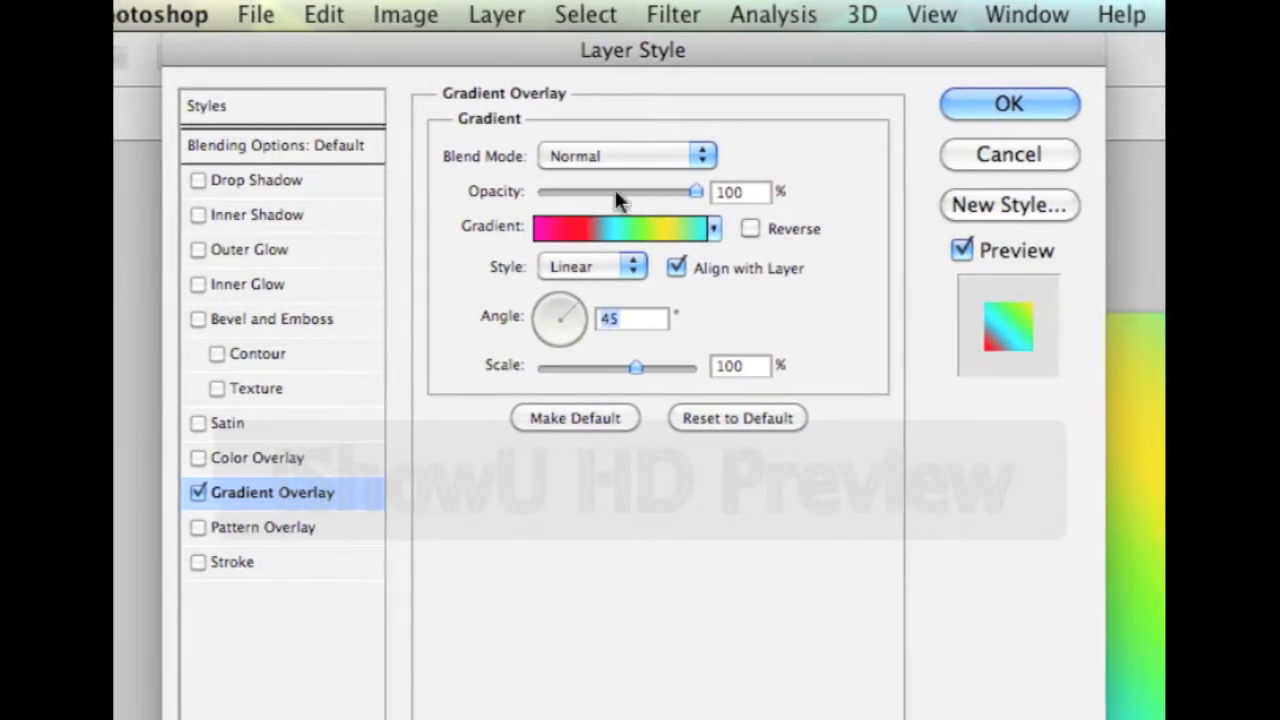
{"action": "left_click", "coordinate": [644, 152]}
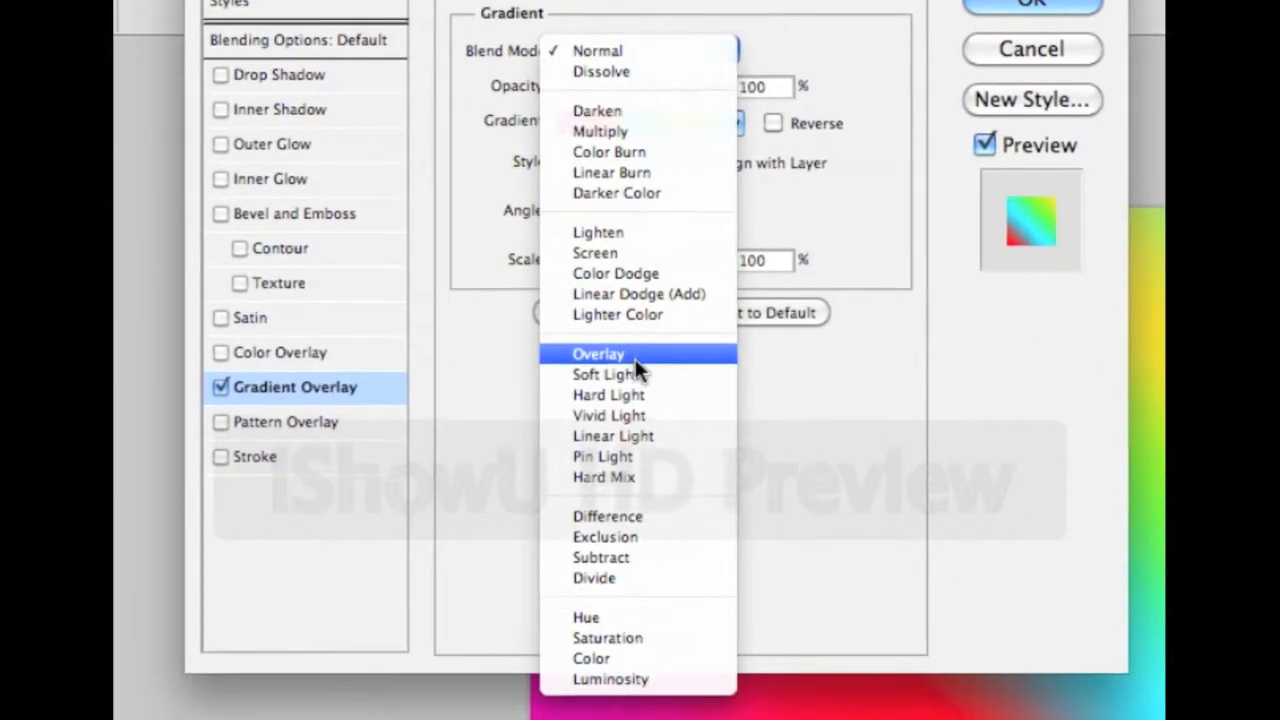
{"action": "left_click", "coordinate": [605, 460]}
{"action": "left_click", "coordinate": [704, 110]}
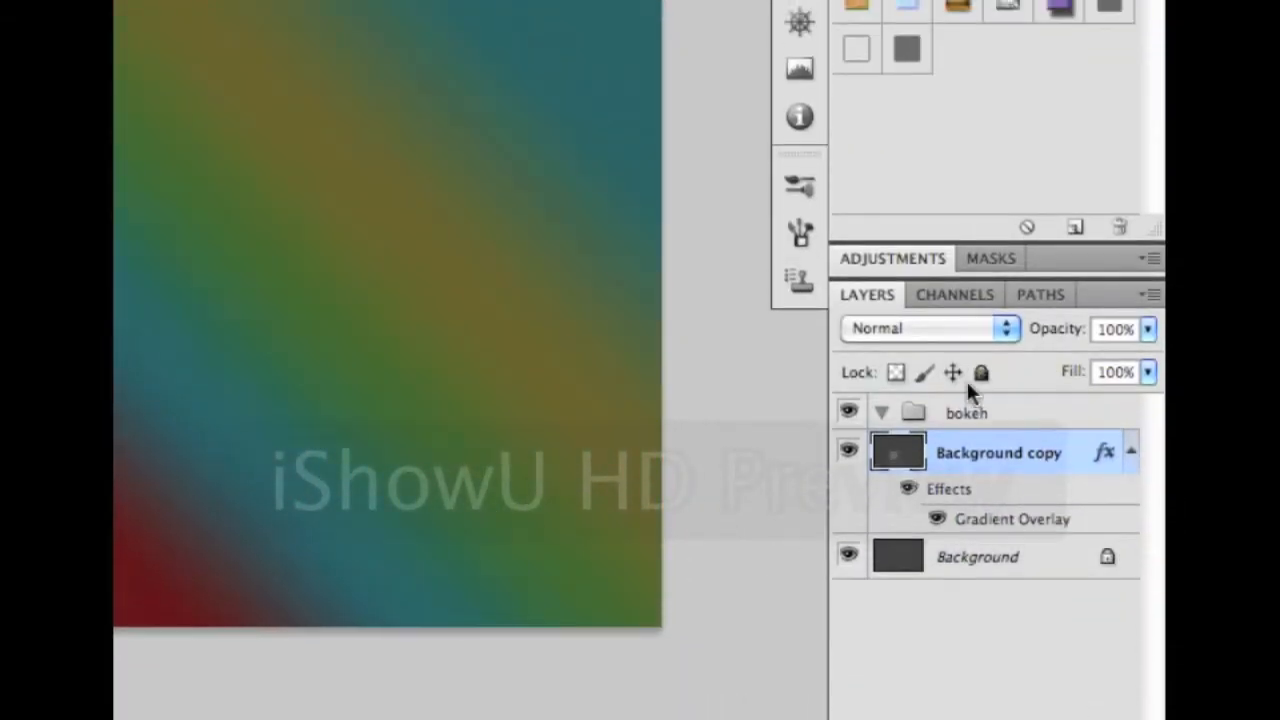
Change the Background copy's blend mode to darken the image, then select the bokeh group
{"action": "left_click", "coordinate": [936, 264]}
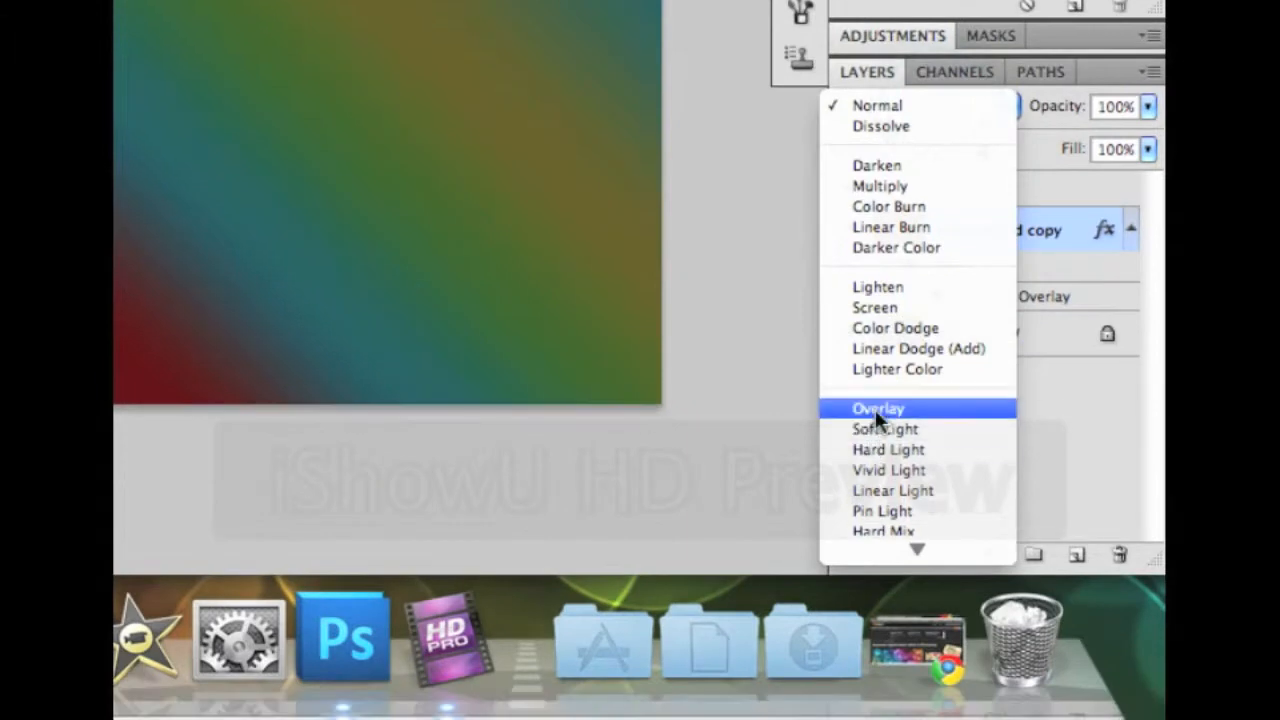
{"action": "left_click", "coordinate": [875, 409]}
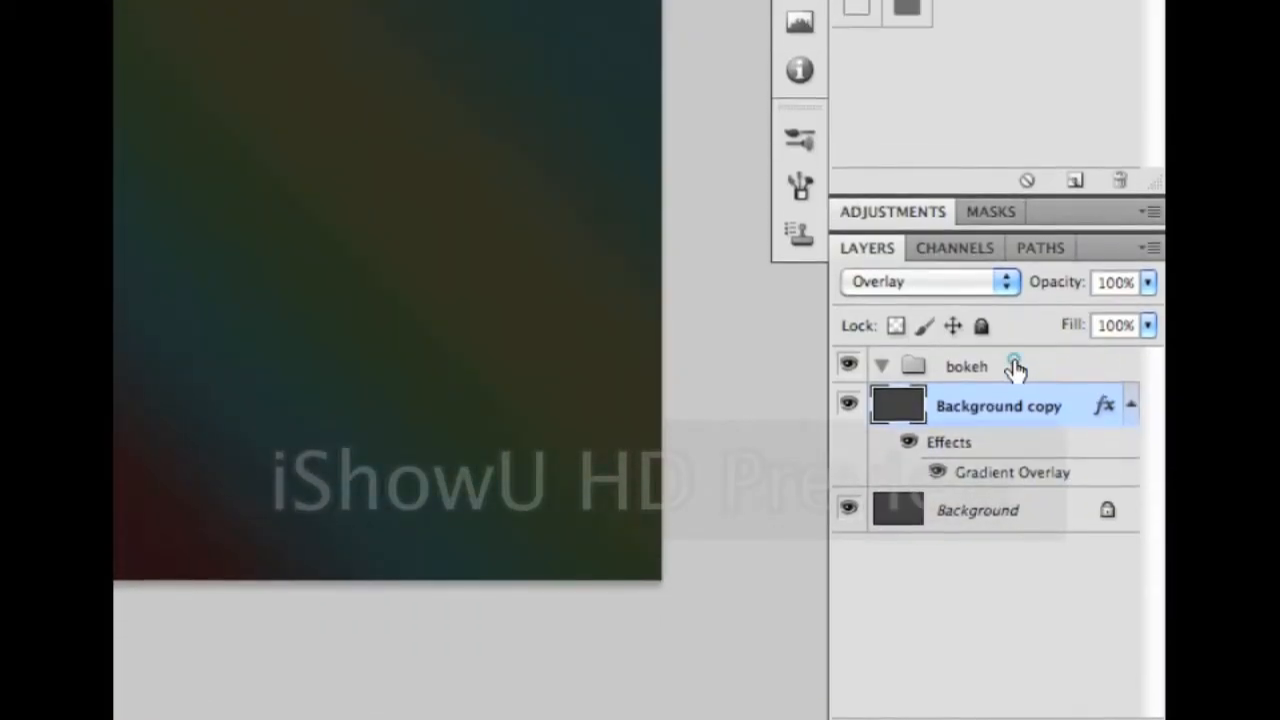
{"action": "left_click", "coordinate": [1013, 367]}
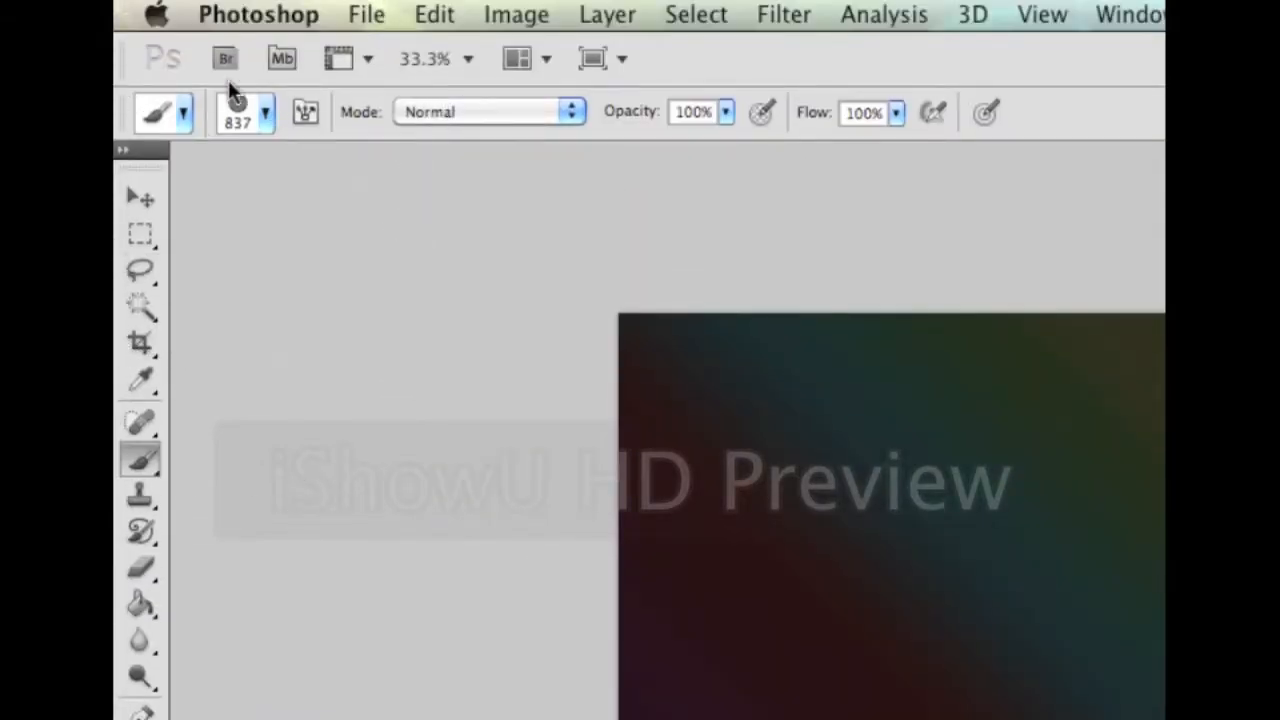
Select the 837 px round brush preset and swap colours so white is the foreground
{"action": "left_click", "coordinate": [262, 114]}
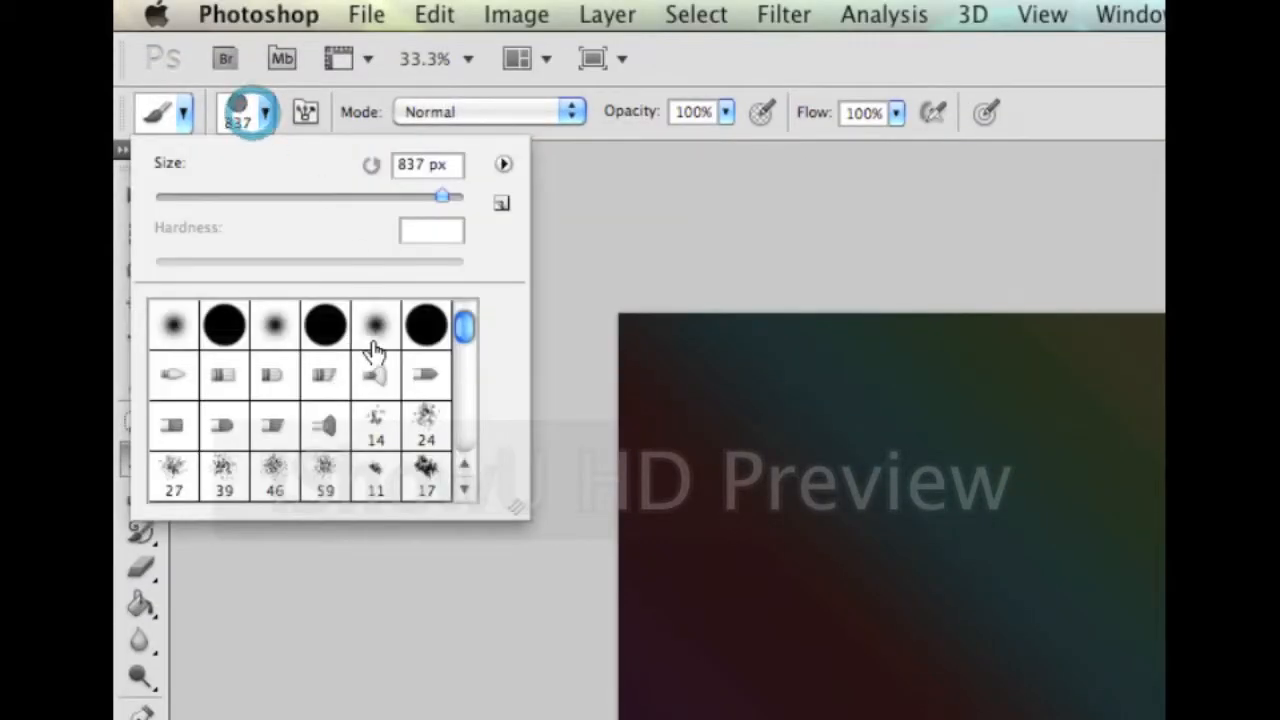
{"action": "scroll", "coordinate": [370, 370], "scroll_direction": "down", "scroll_amount": 5}
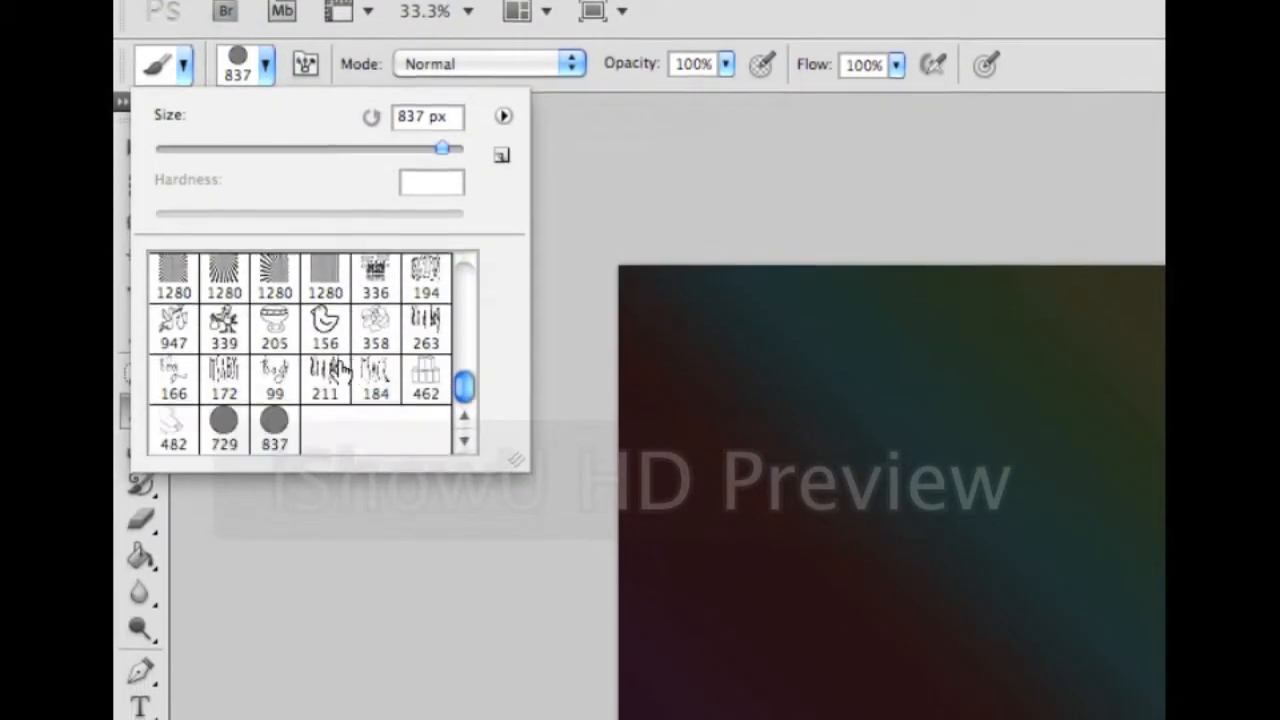
{"action": "left_click", "coordinate": [274, 490]}
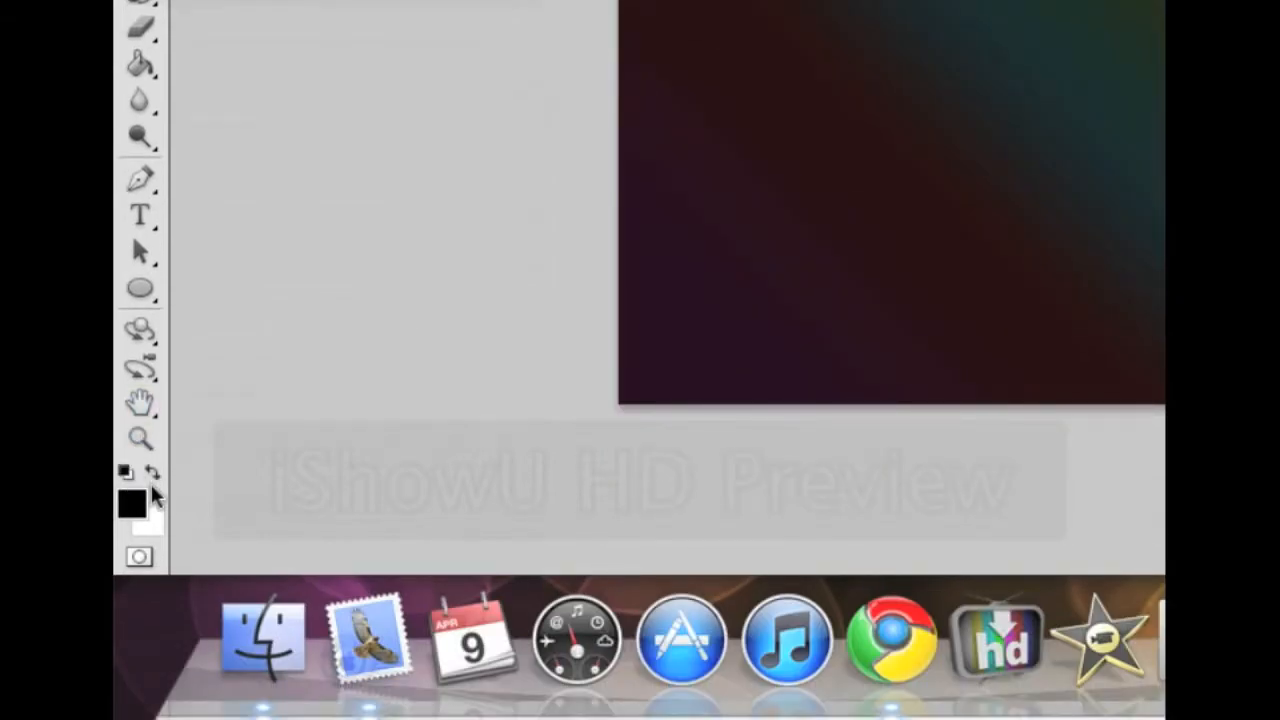
{"action": "left_click", "coordinate": [153, 469]}
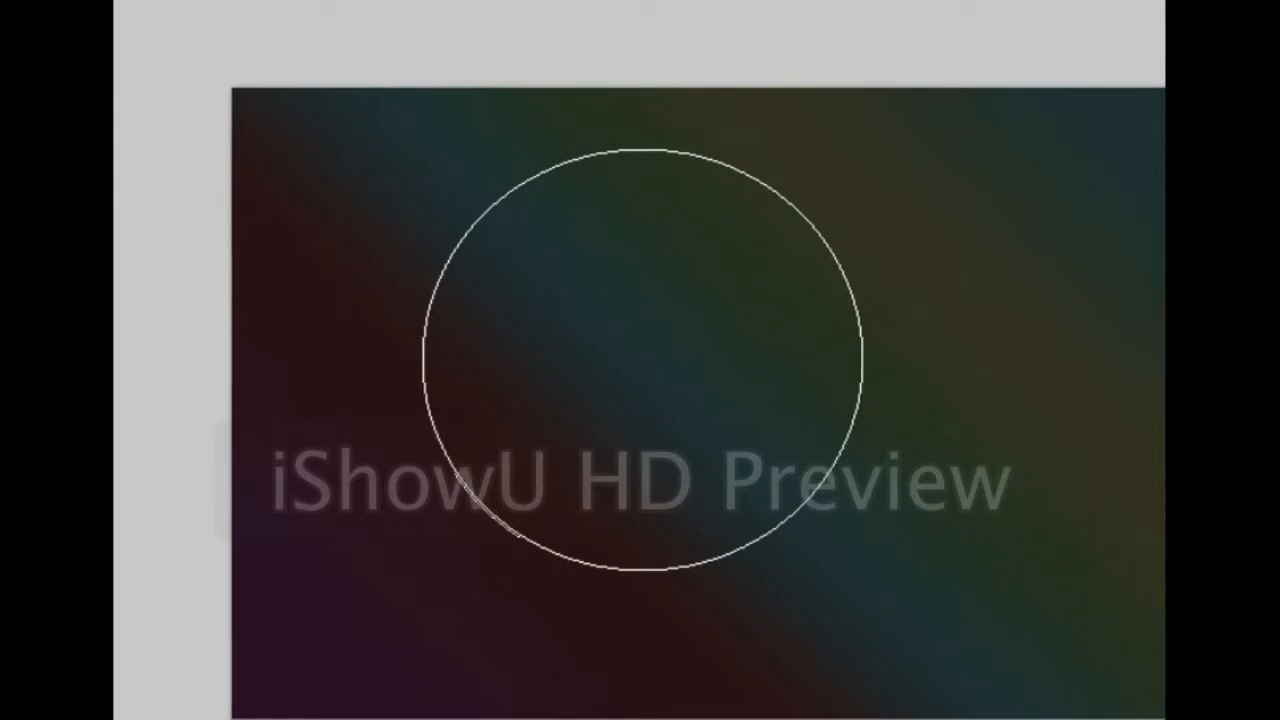
Shrink the brush and stamp about a dozen red, teal, yellow and magenta bokeh circles across the gradient
{"action": "key", "text": "bracketleft"}
{"action": "key", "text": "bracketleft"}
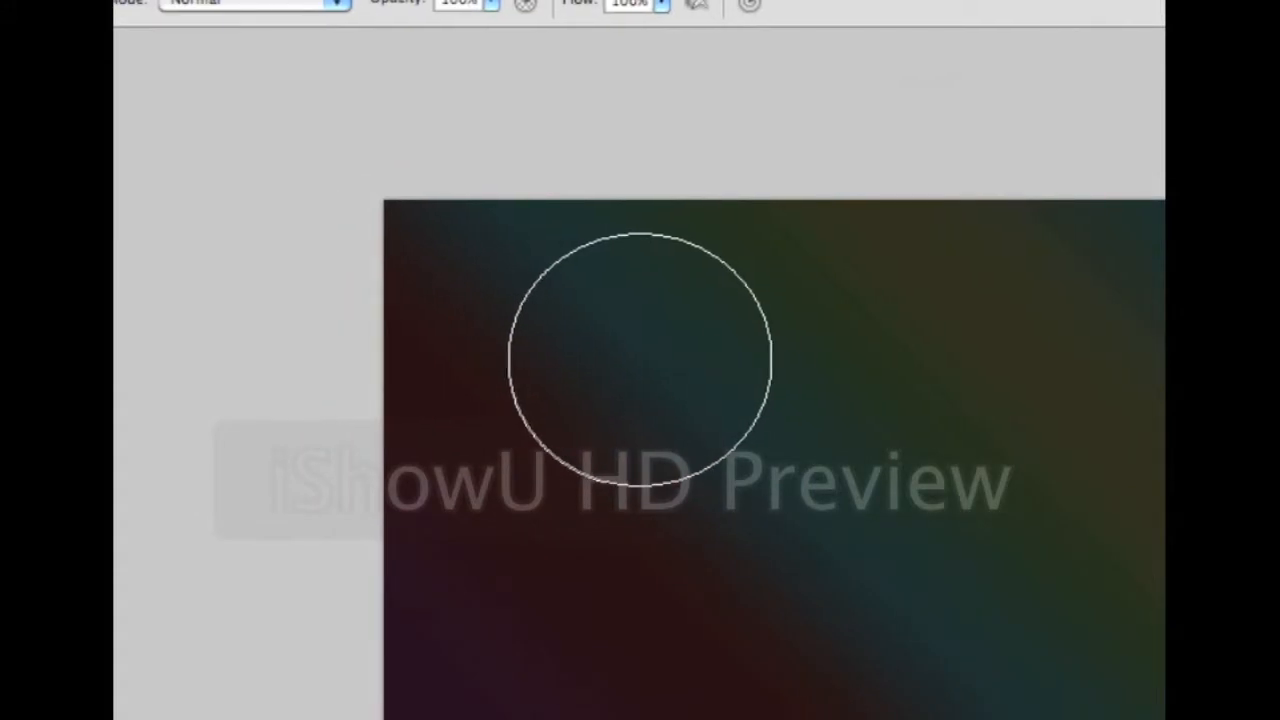
{"action": "left_click", "coordinate": [892, 339]}
{"action": "left_click", "coordinate": [748, 465]}
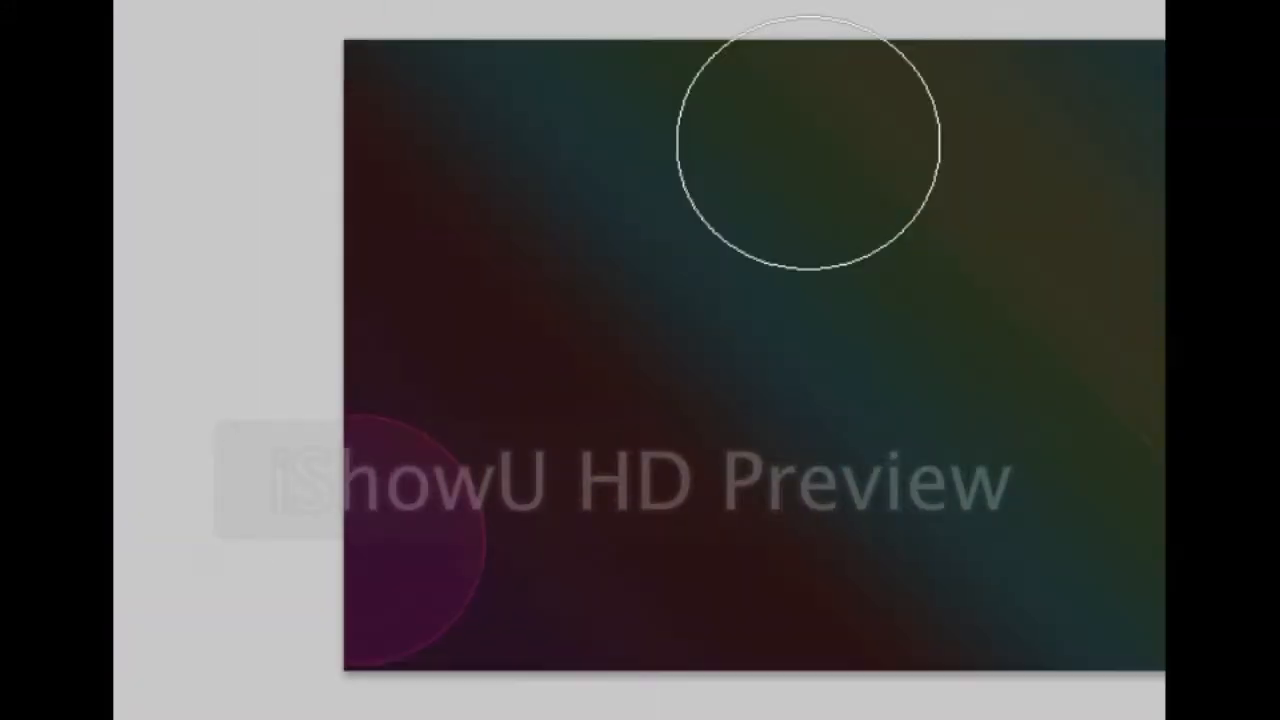
{"action": "left_click", "coordinate": [752, 252]}
{"action": "left_click", "coordinate": [926, 132]}
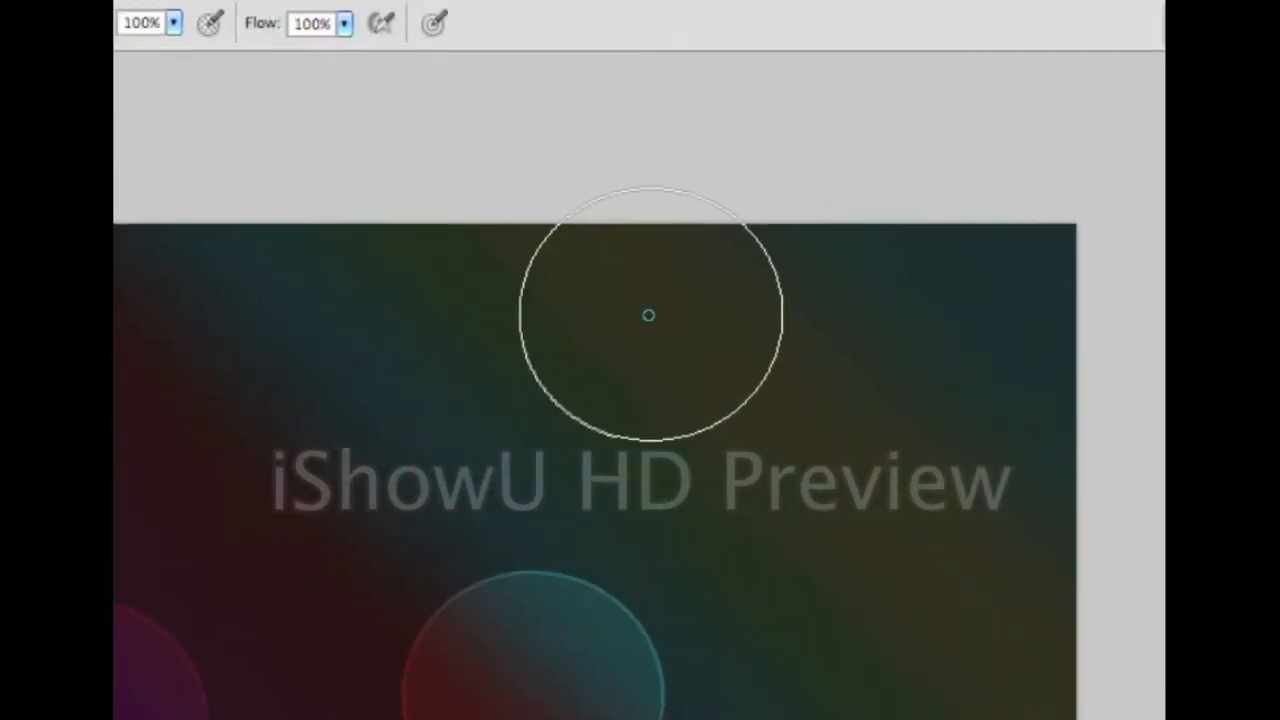
{"action": "left_click", "coordinate": [648, 315]}
{"action": "left_click", "coordinate": [339, 426]}
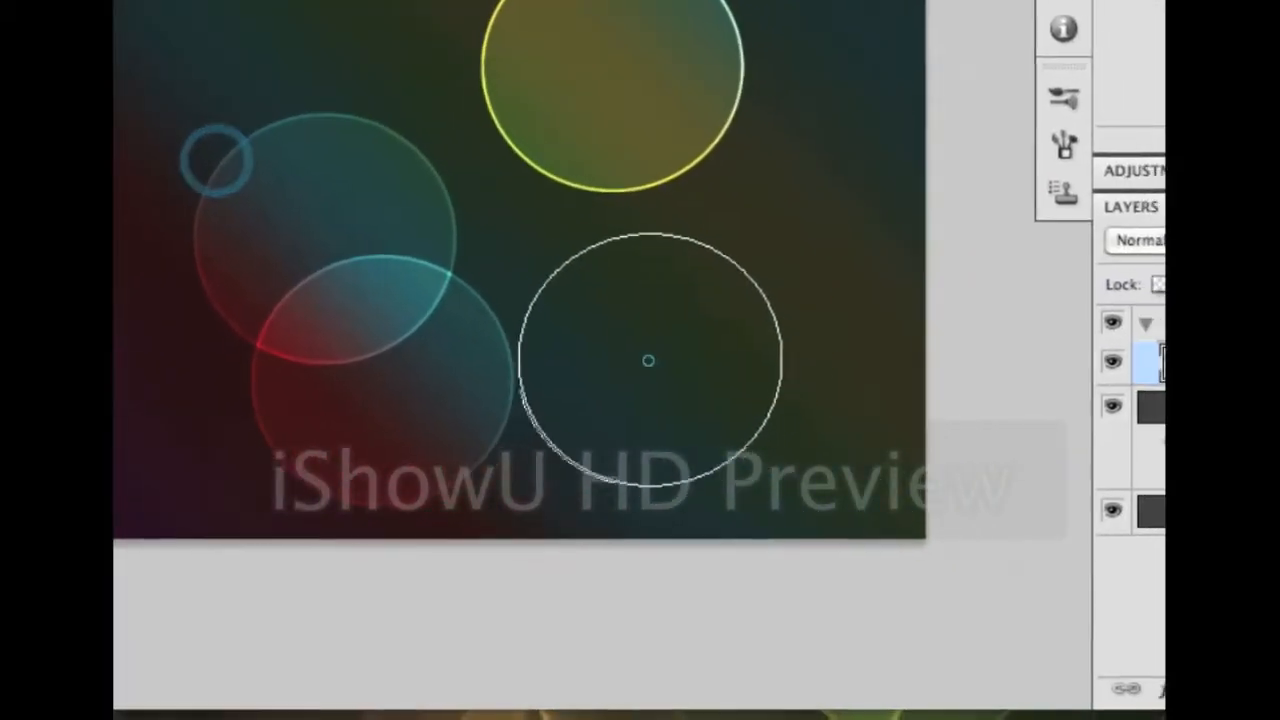
{"action": "left_click", "coordinate": [655, 361]}
{"action": "left_click", "coordinate": [133, 138]}
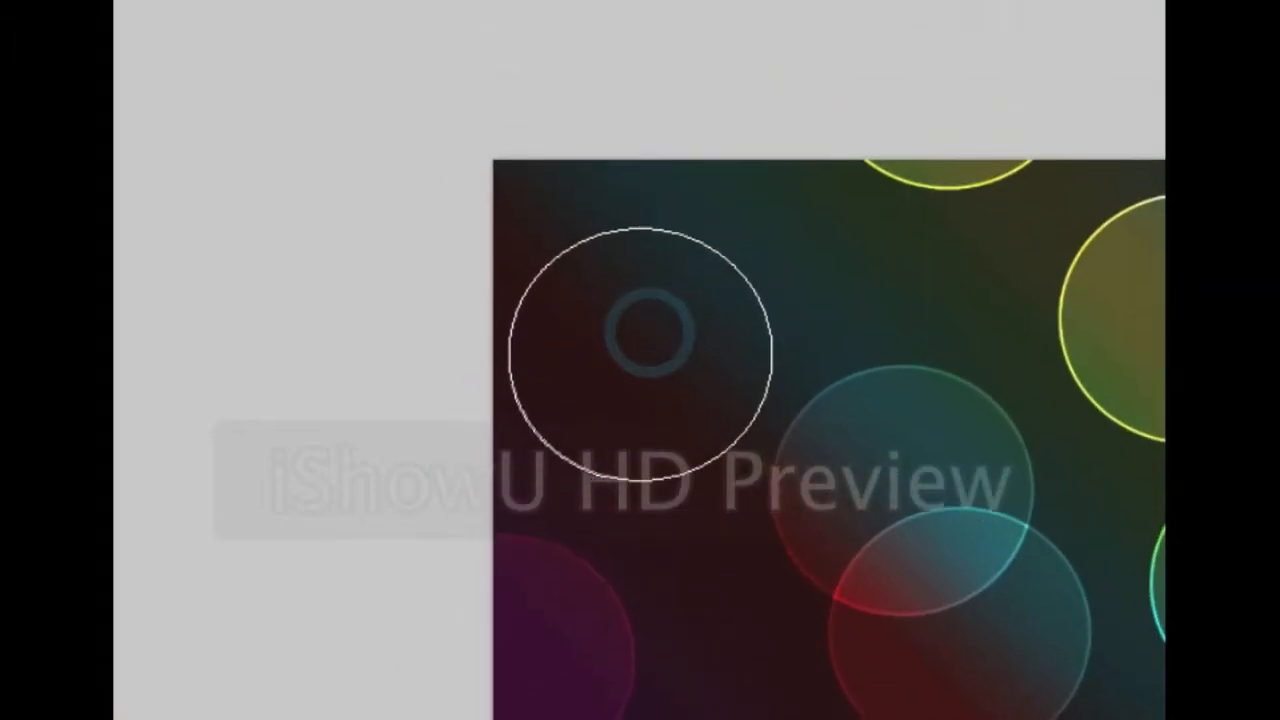
{"action": "left_click", "coordinate": [605, 48]}
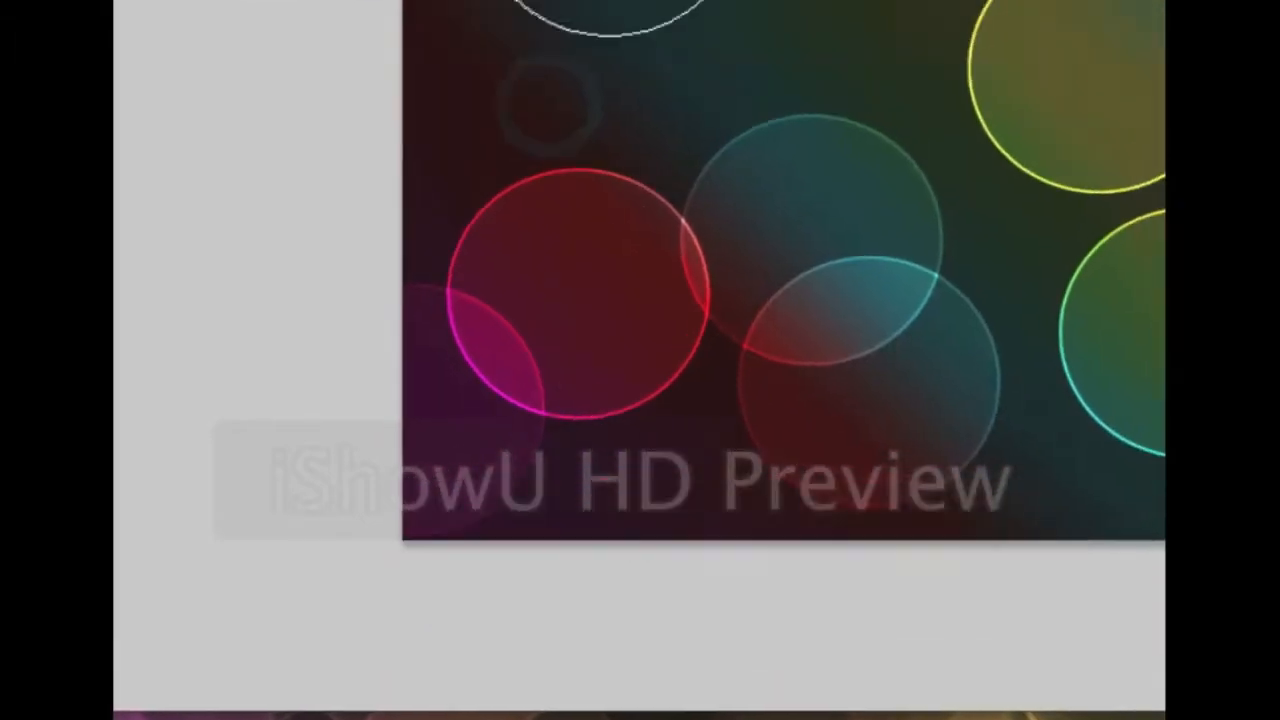
{"action": "left_click", "coordinate": [551, 138]}
{"action": "left_click", "coordinate": [612, 374]}
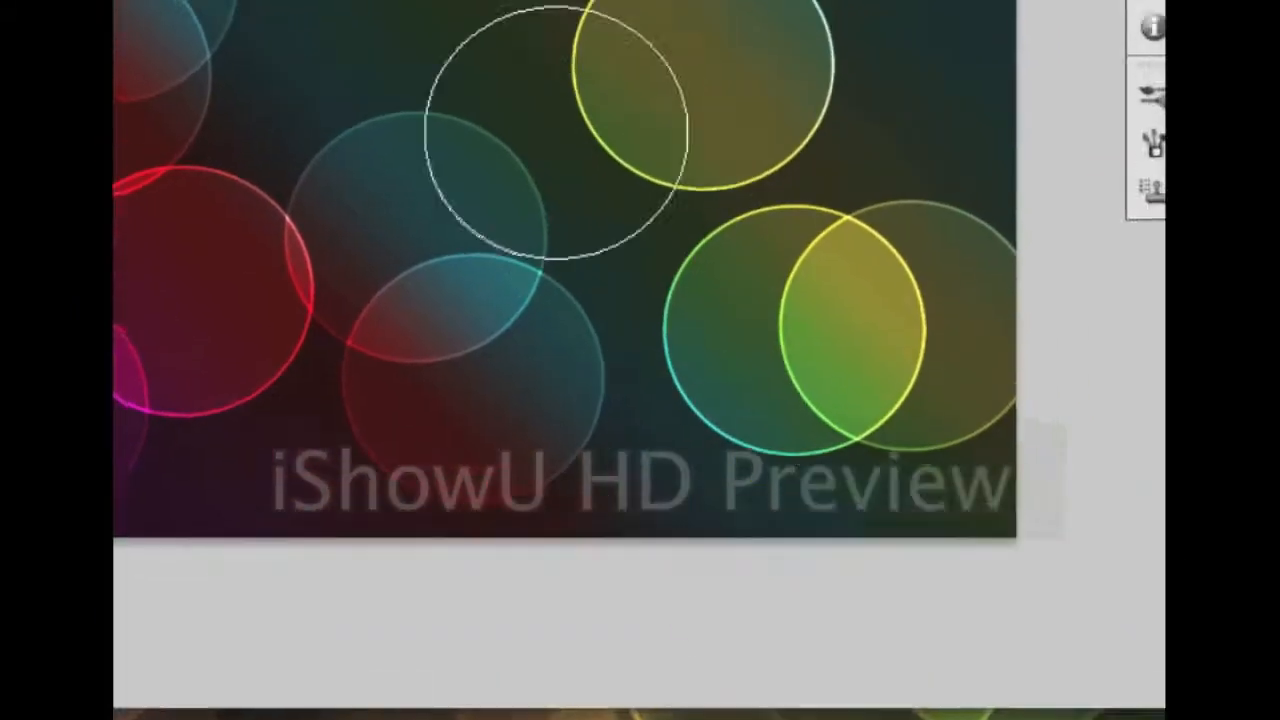
{"action": "left_click", "coordinate": [182, 405]}
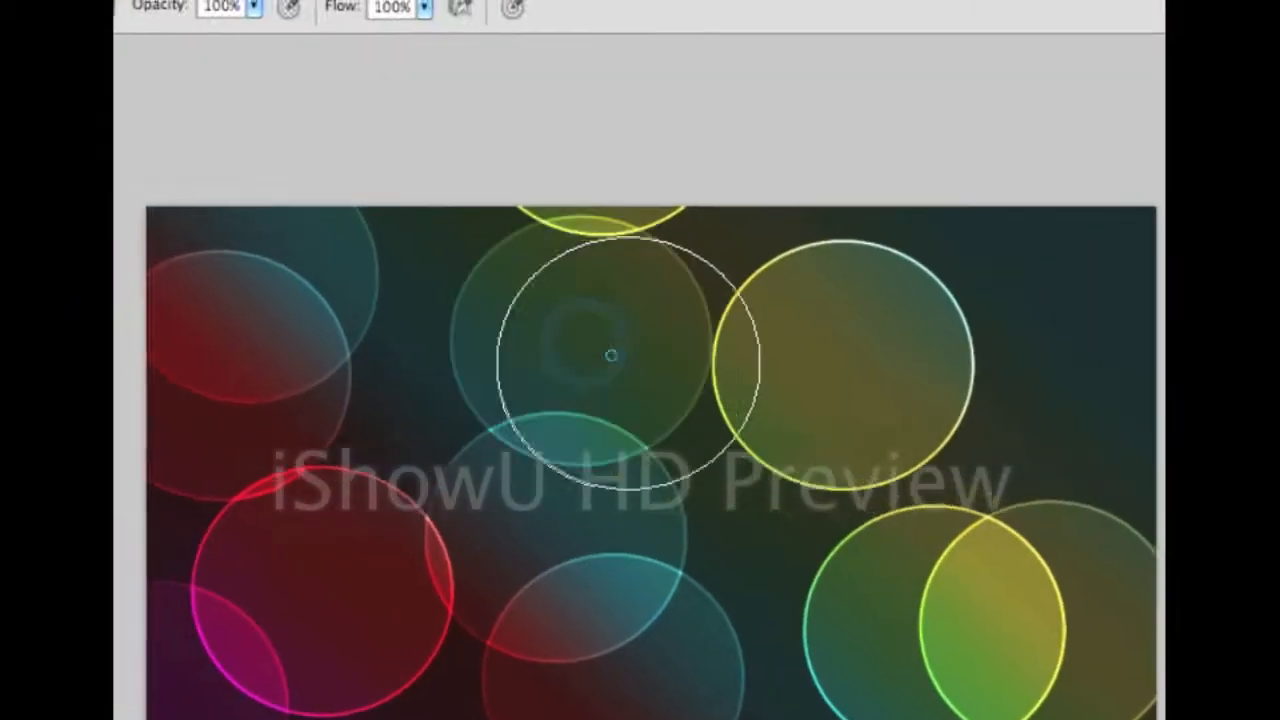
{"action": "left_click", "coordinate": [119, 77]}
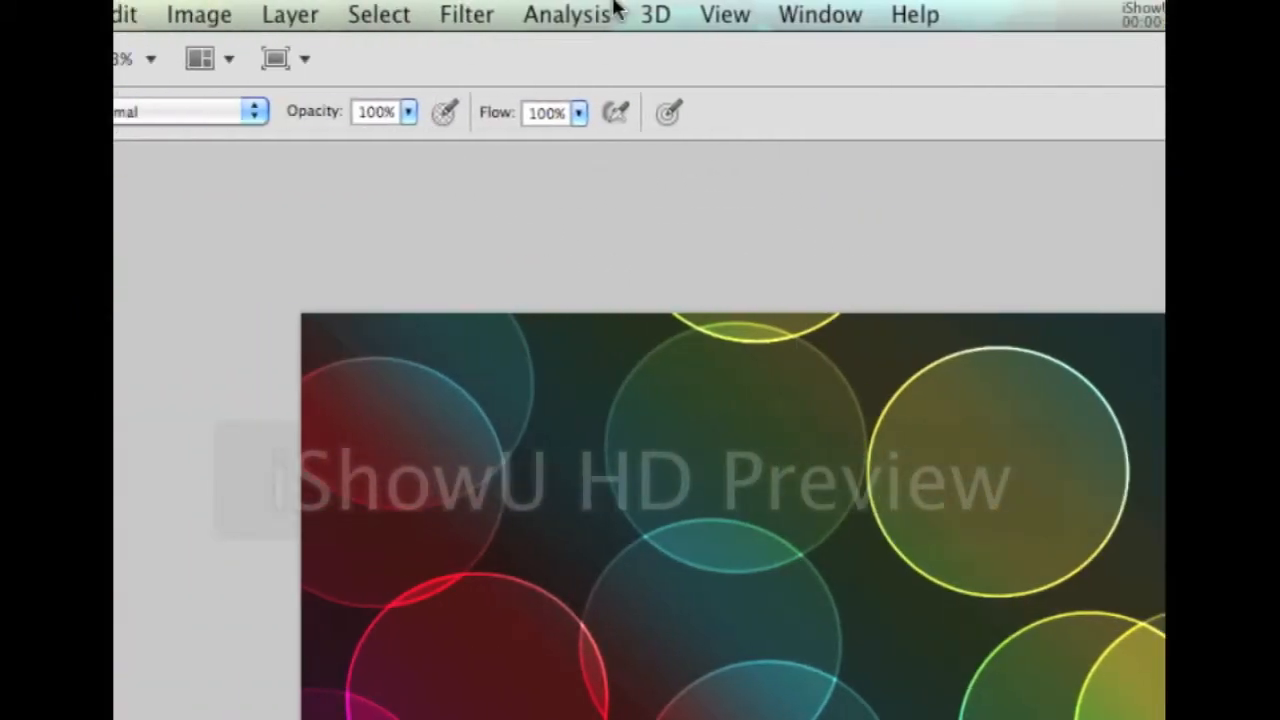
Try the Lens Blur filter on the bokeh layer, then cancel it
{"action": "left_click", "coordinate": [125, 14]}
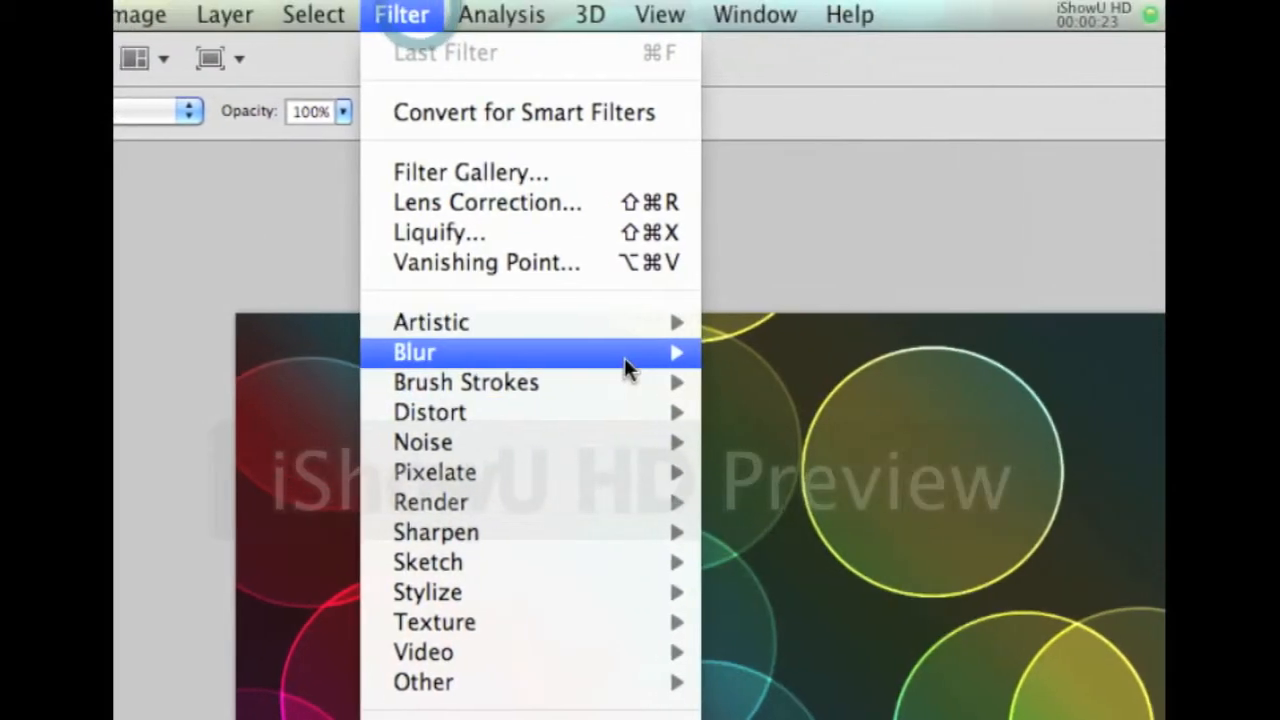
{"action": "mouse_move", "coordinate": [660, 356]}
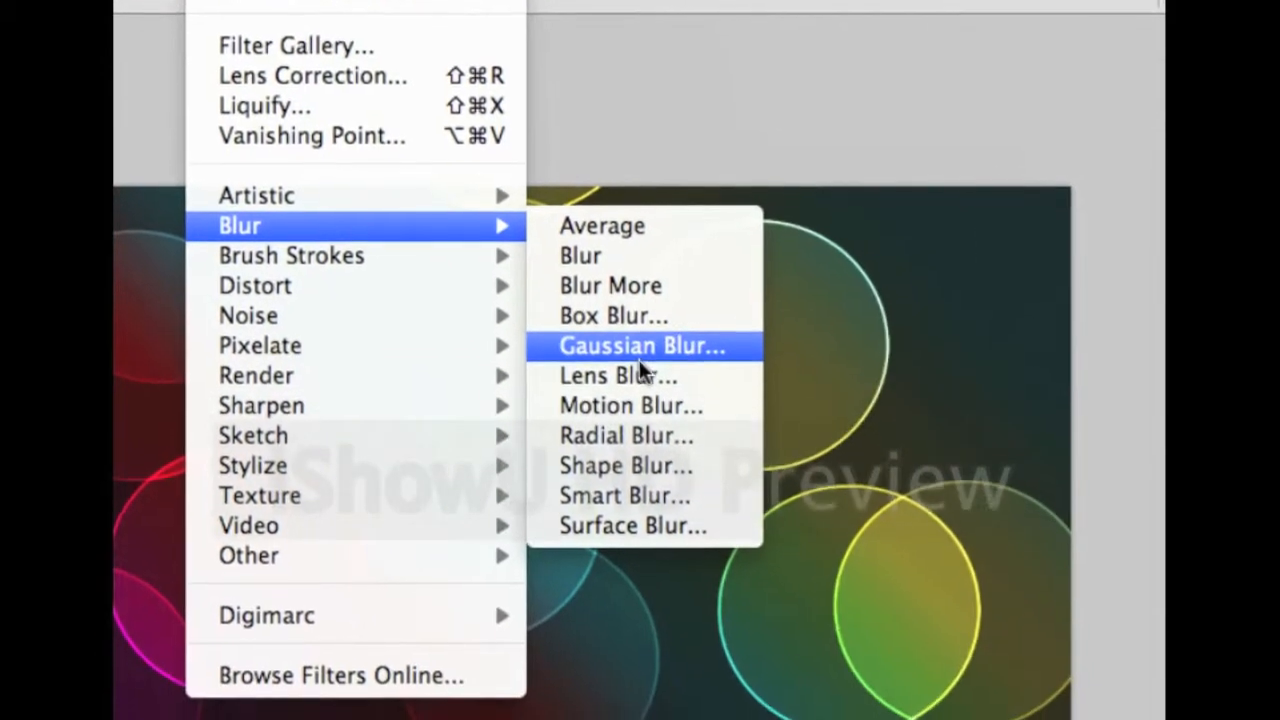
{"action": "left_click", "coordinate": [639, 366]}
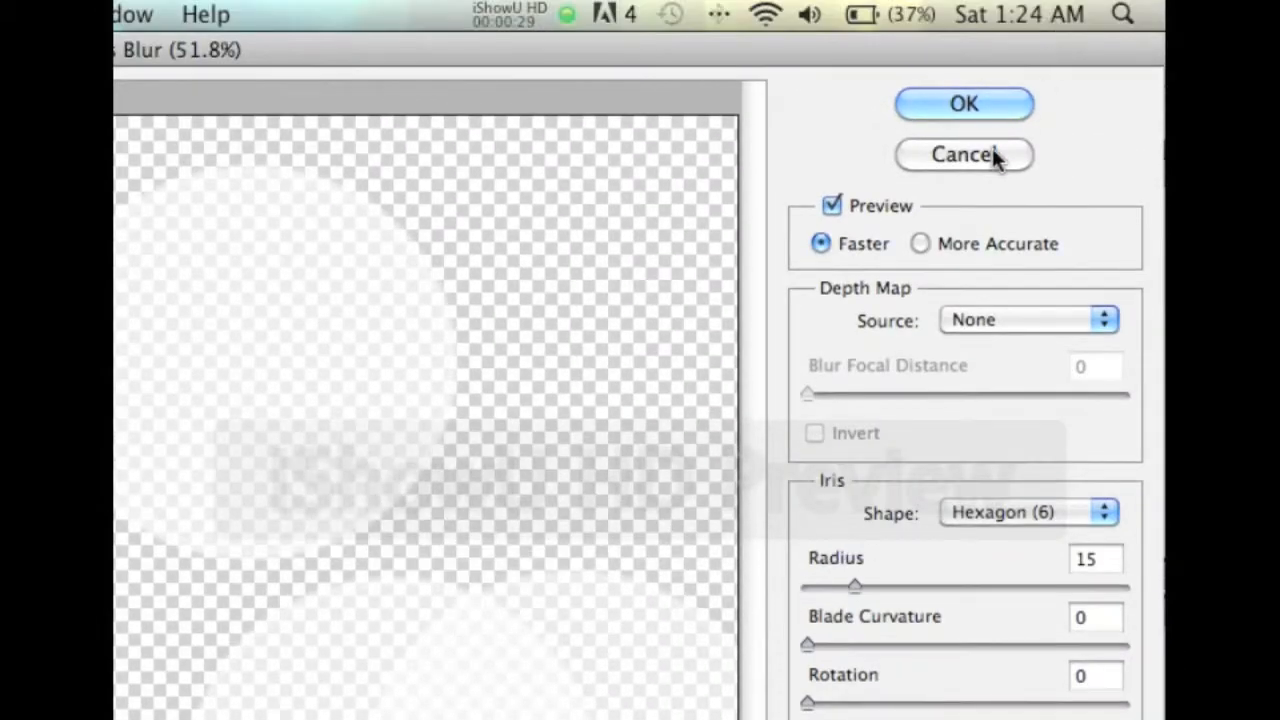
{"action": "left_click", "coordinate": [962, 155]}
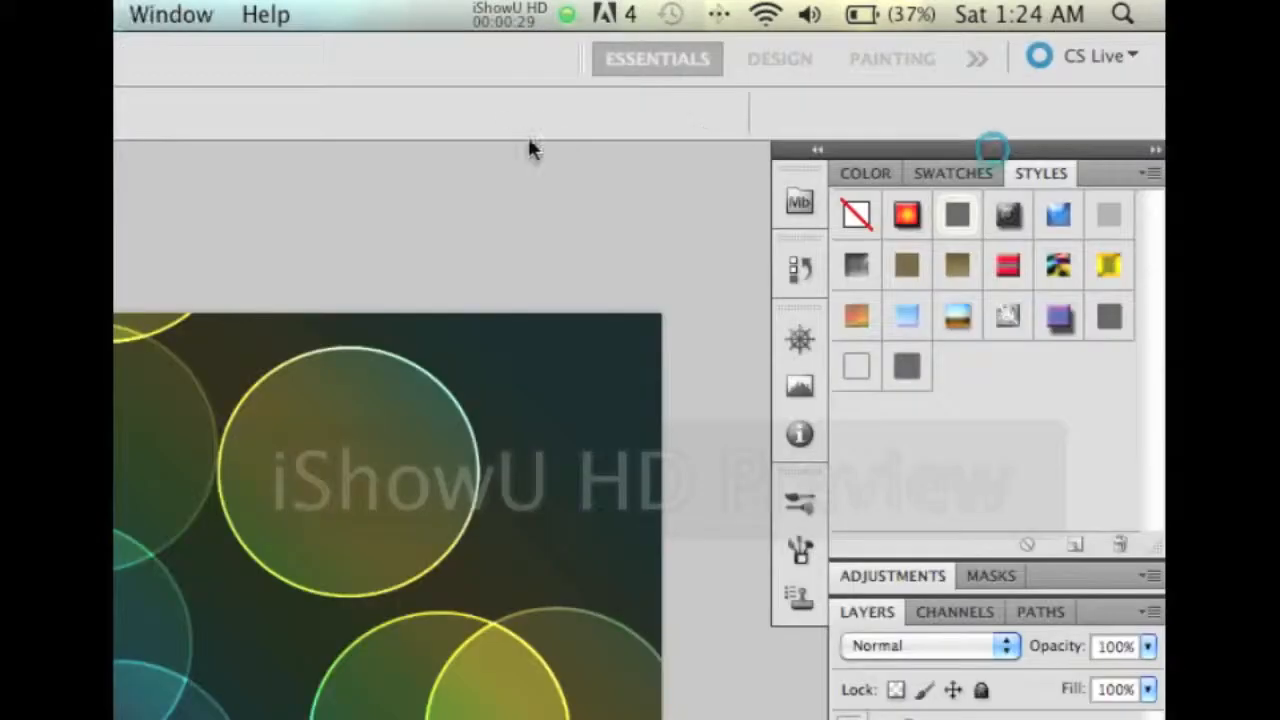
Apply a Gaussian Blur with a radius of about 20.2 pixels to the bokeh circles
{"action": "left_click", "coordinate": [614, 17]}
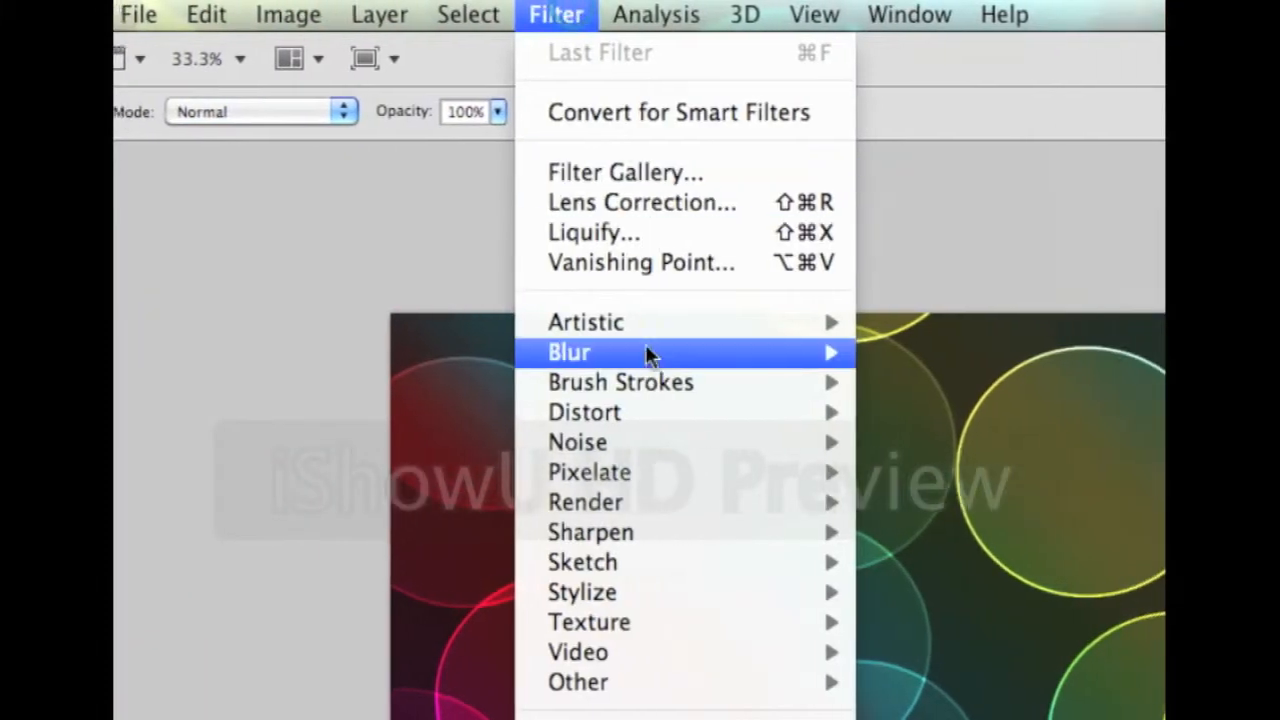
{"action": "mouse_move", "coordinate": [645, 354]}
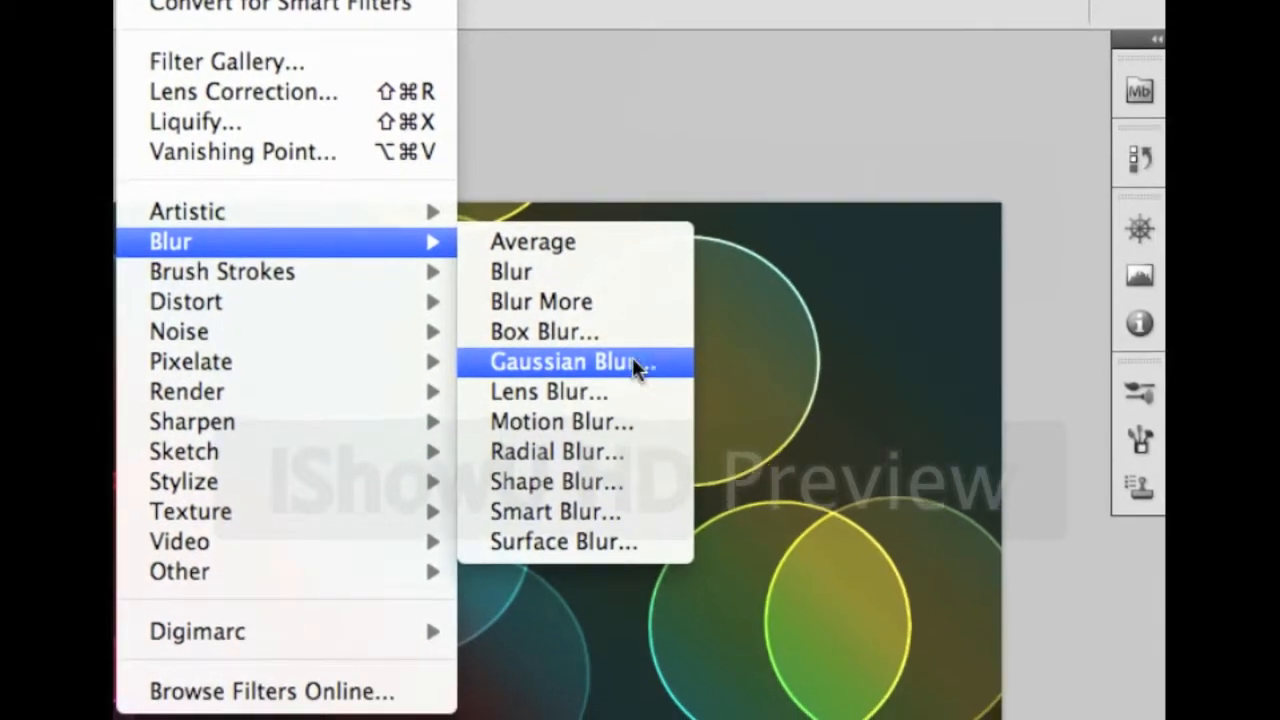
{"action": "left_click", "coordinate": [636, 384]}
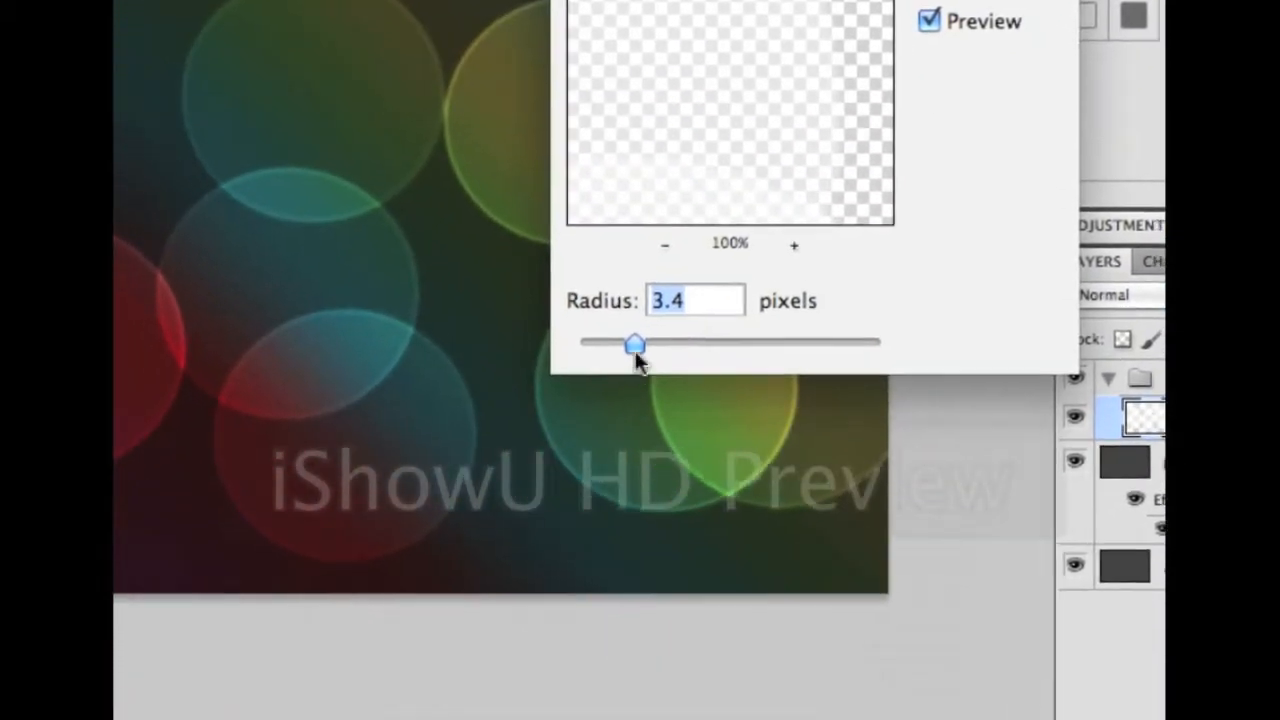
{"action": "left_click_drag", "start_coordinate": [589, 400], "coordinate": [640, 367]}
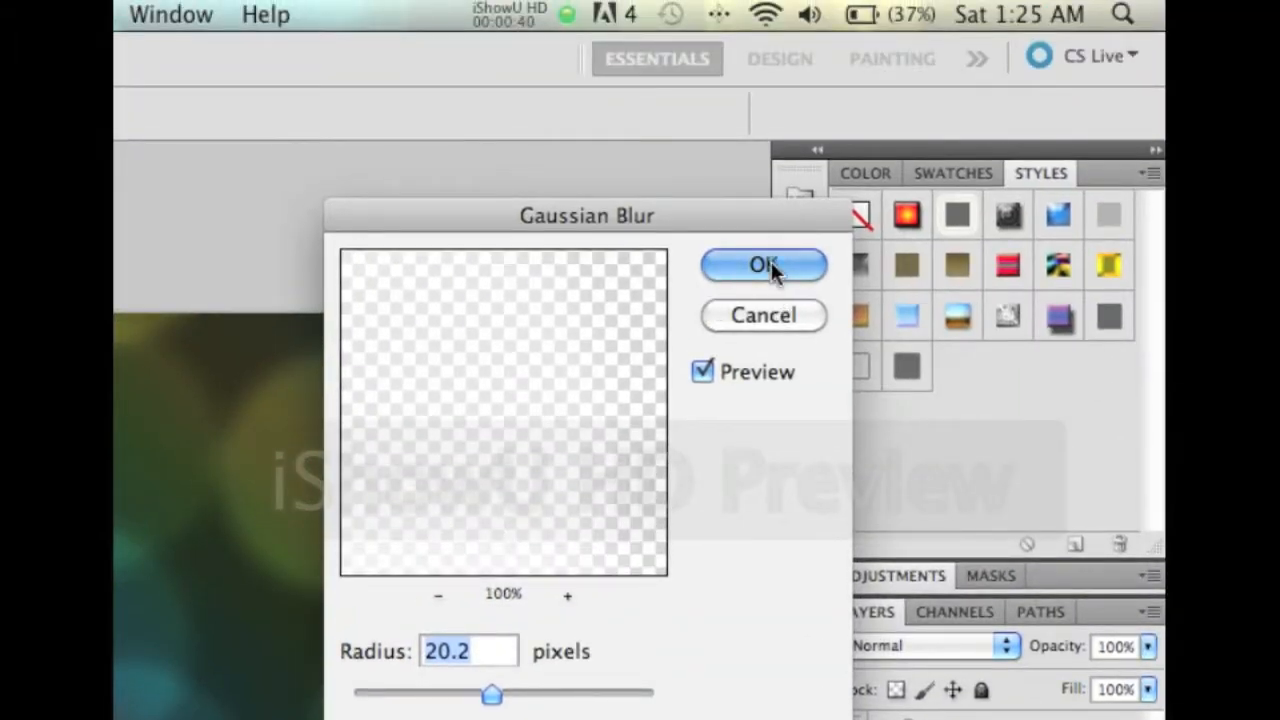
{"action": "left_click", "coordinate": [766, 266]}
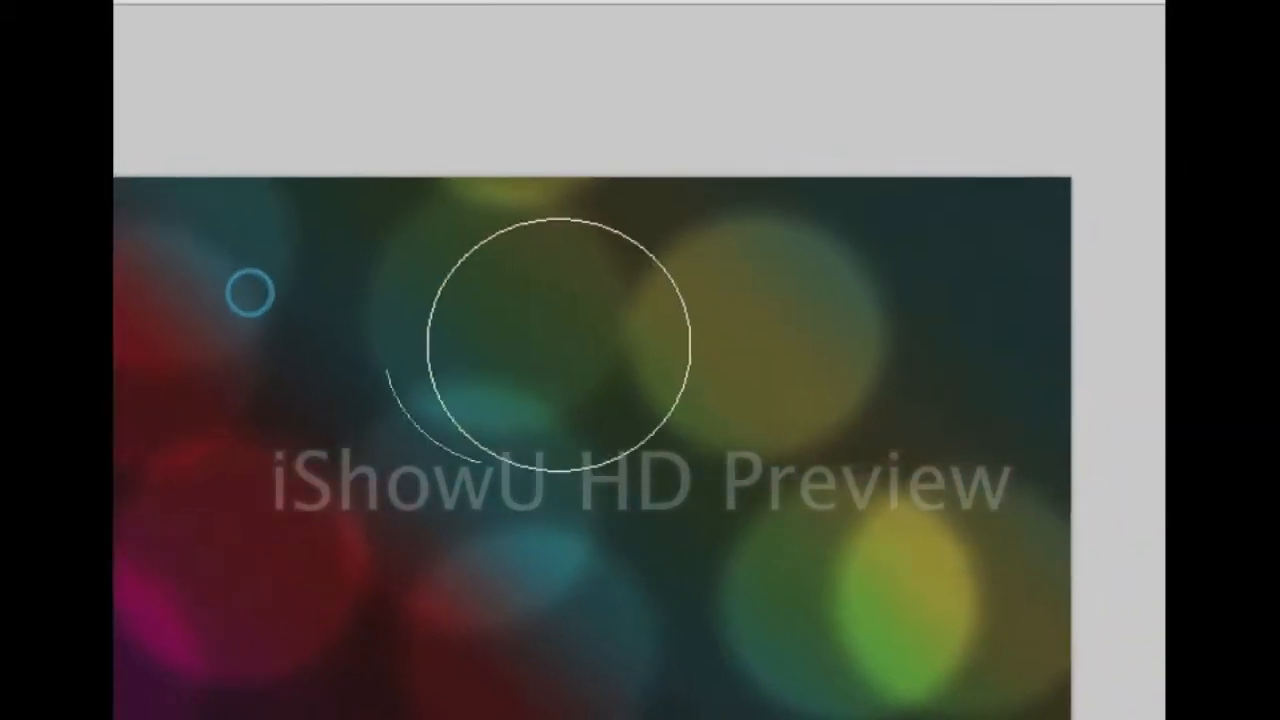
Stamp about a dozen crisp red, cyan, yellow and magenta rings over the blurred blobs, mostly lower left
{"action": "left_click", "coordinate": [824, 402]}
{"action": "left_click", "coordinate": [652, 395]}
{"action": "left_click", "coordinate": [673, 317]}
{"action": "left_click", "coordinate": [344, 576]}
{"action": "left_click", "coordinate": [518, 341]}
{"action": "left_click", "coordinate": [646, 352]}
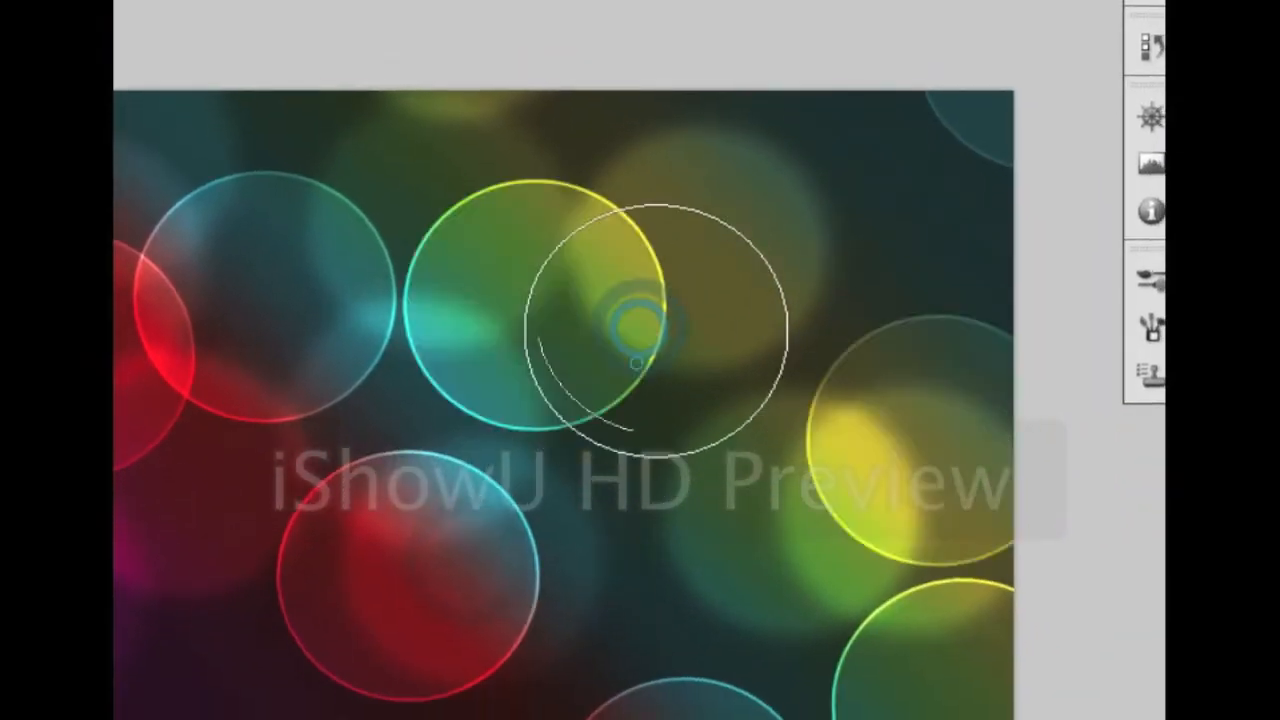
{"action": "left_click", "coordinate": [643, 388]}
{"action": "left_click", "coordinate": [233, 584]}
{"action": "left_click", "coordinate": [215, 584]}
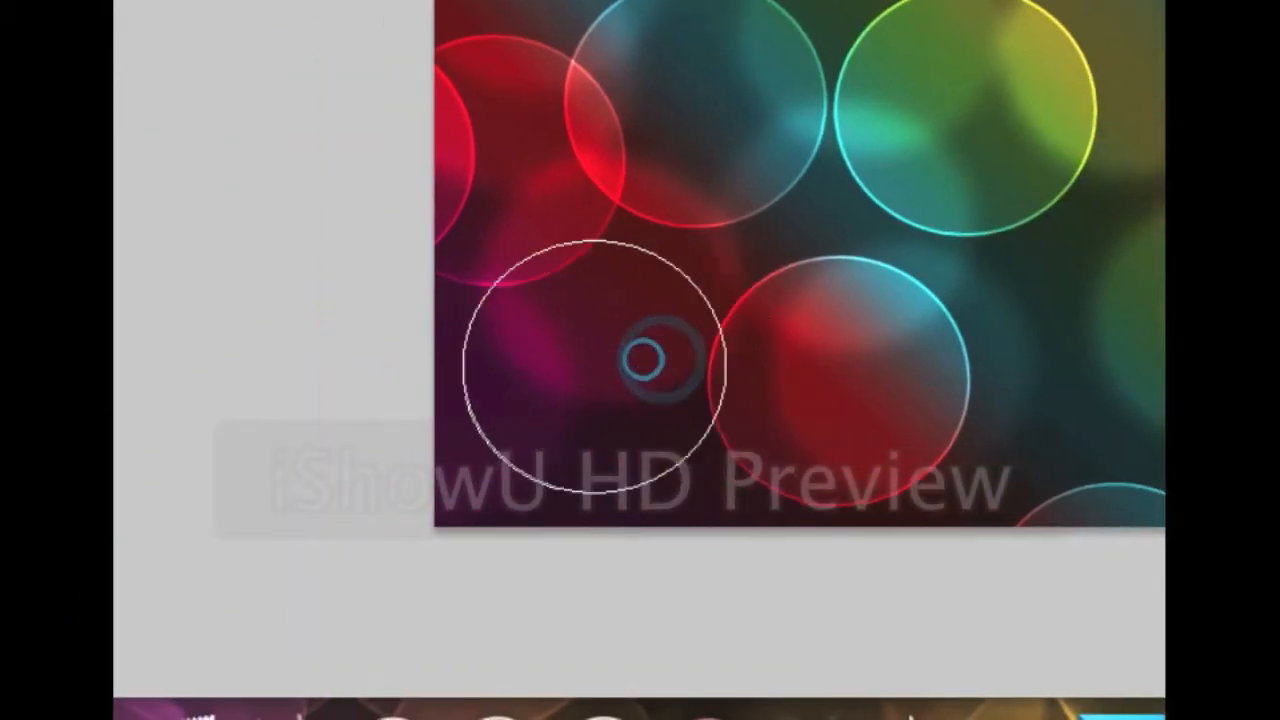
{"action": "left_click", "coordinate": [564, 370]}
{"action": "left_click", "coordinate": [550, 377]}
{"action": "left_click", "coordinate": [550, 377]}
{"action": "left_click", "coordinate": [671, 350]}
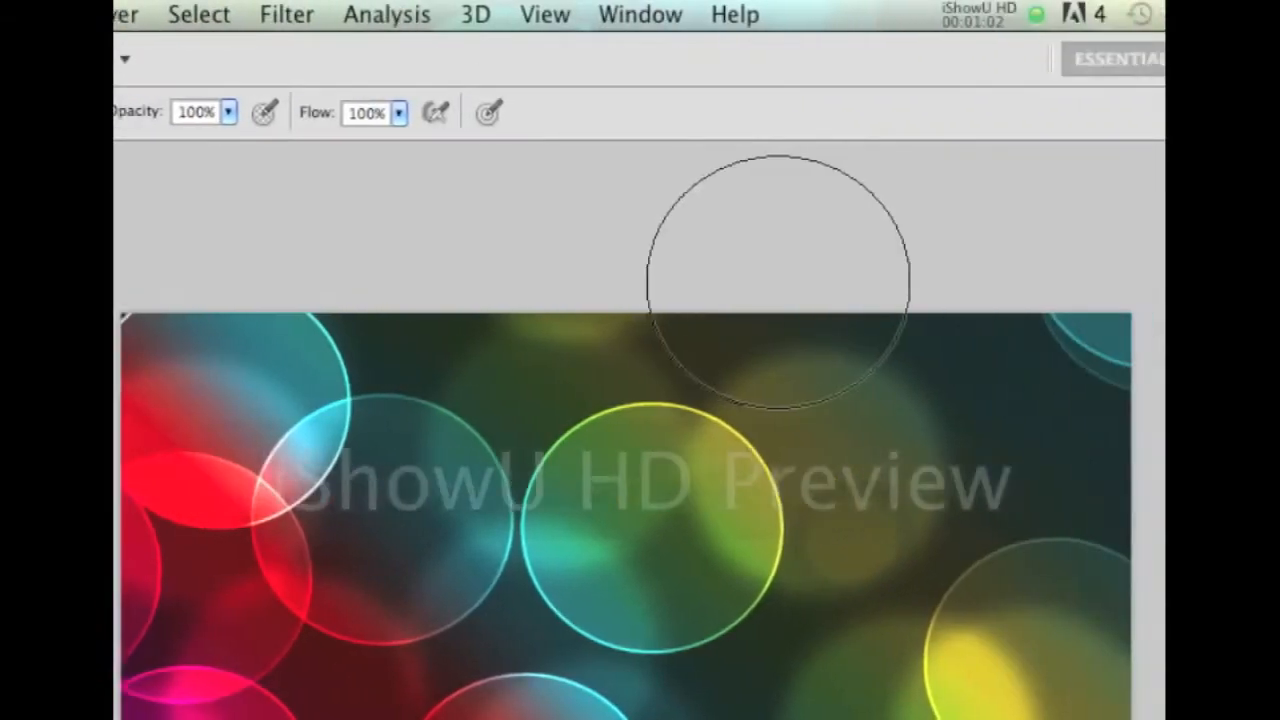
Stamp one last ring, then blur the Layer 2 rings with an 8.6 px Gaussian Blur
{"action": "left_click", "coordinate": [825, 325]}
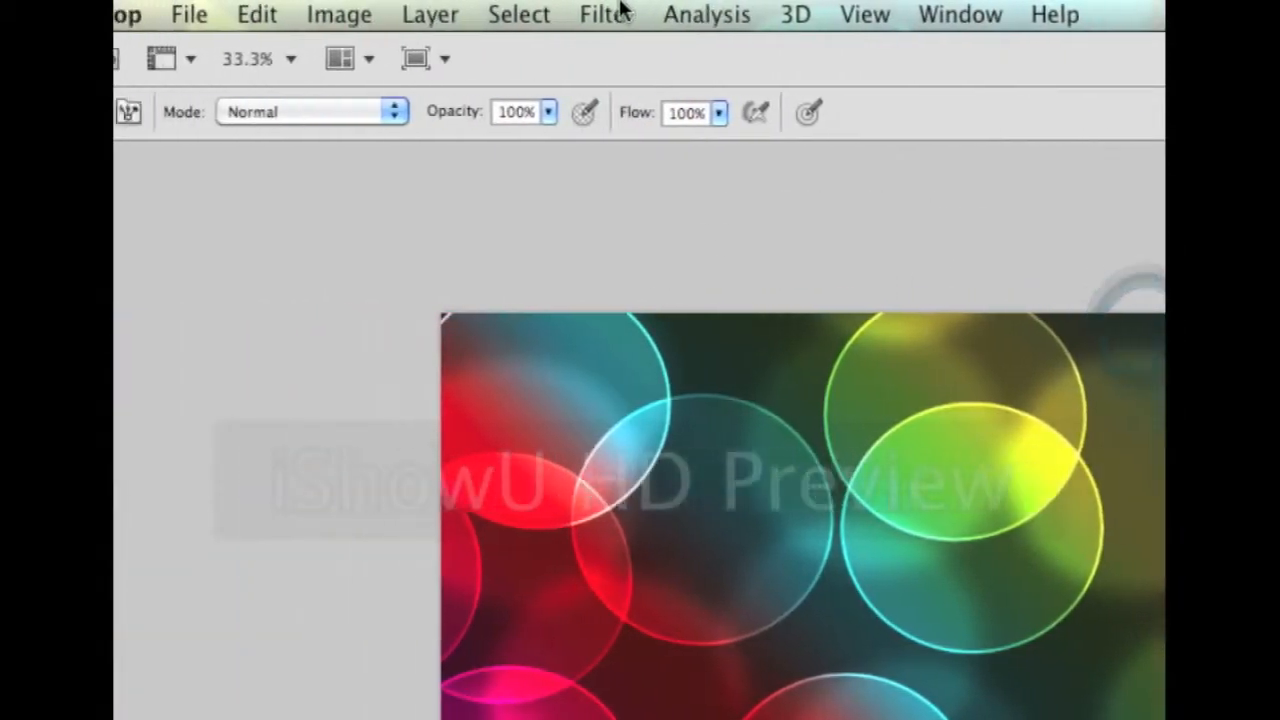
{"action": "left_click", "coordinate": [612, 14]}
{"action": "mouse_move", "coordinate": [640, 349]}
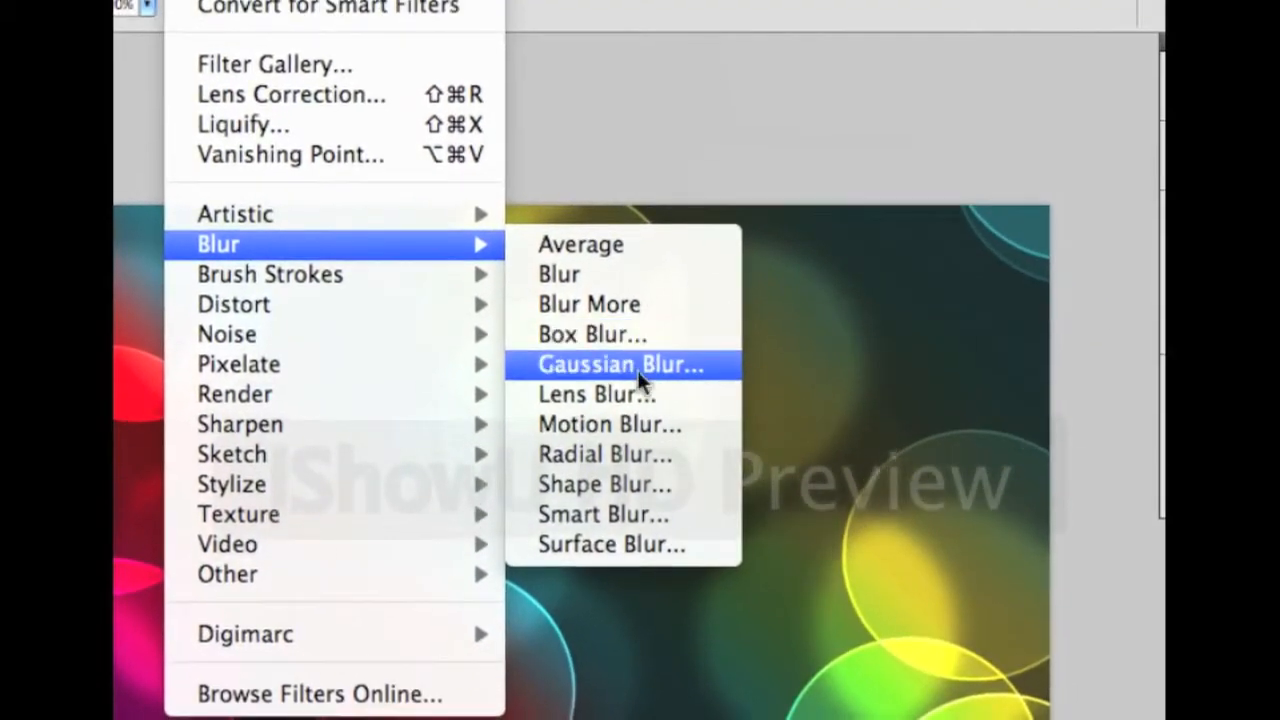
{"action": "left_click", "coordinate": [650, 439]}
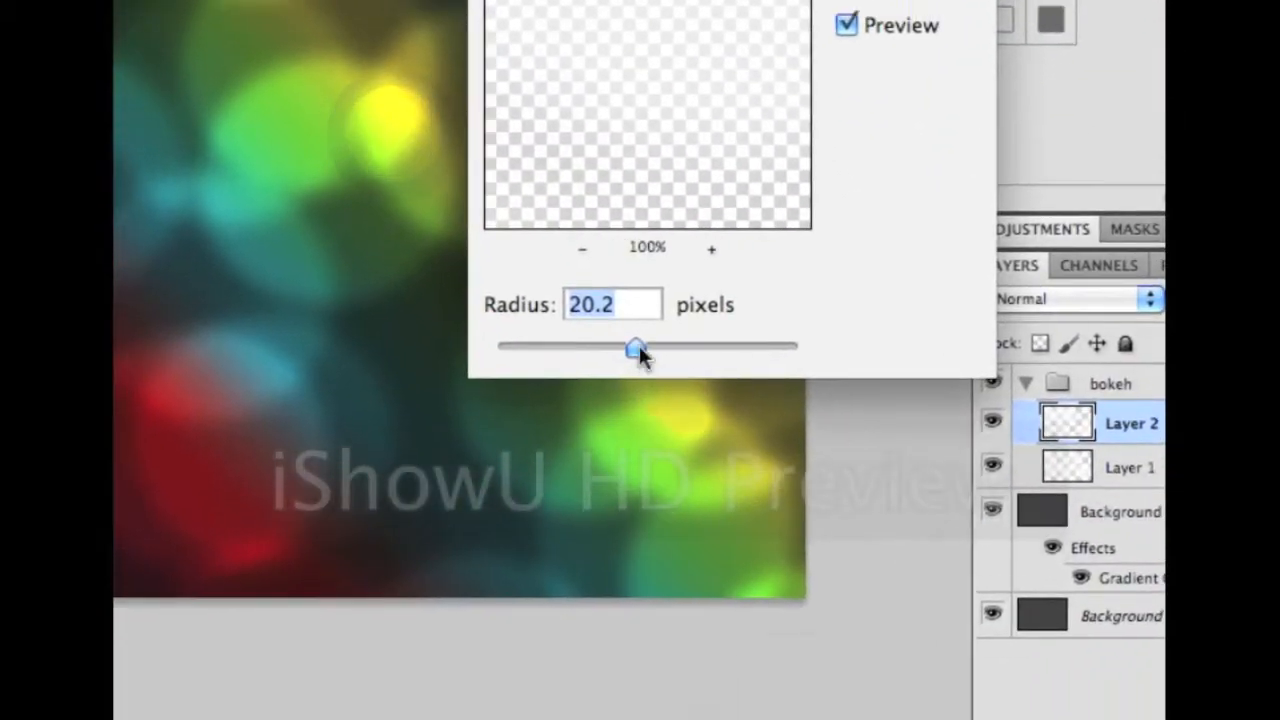
{"action": "left_click_drag", "start_coordinate": [780, 567], "coordinate": [726, 569]}
{"action": "left_click_drag", "start_coordinate": [631, 362], "coordinate": [645, 362]}
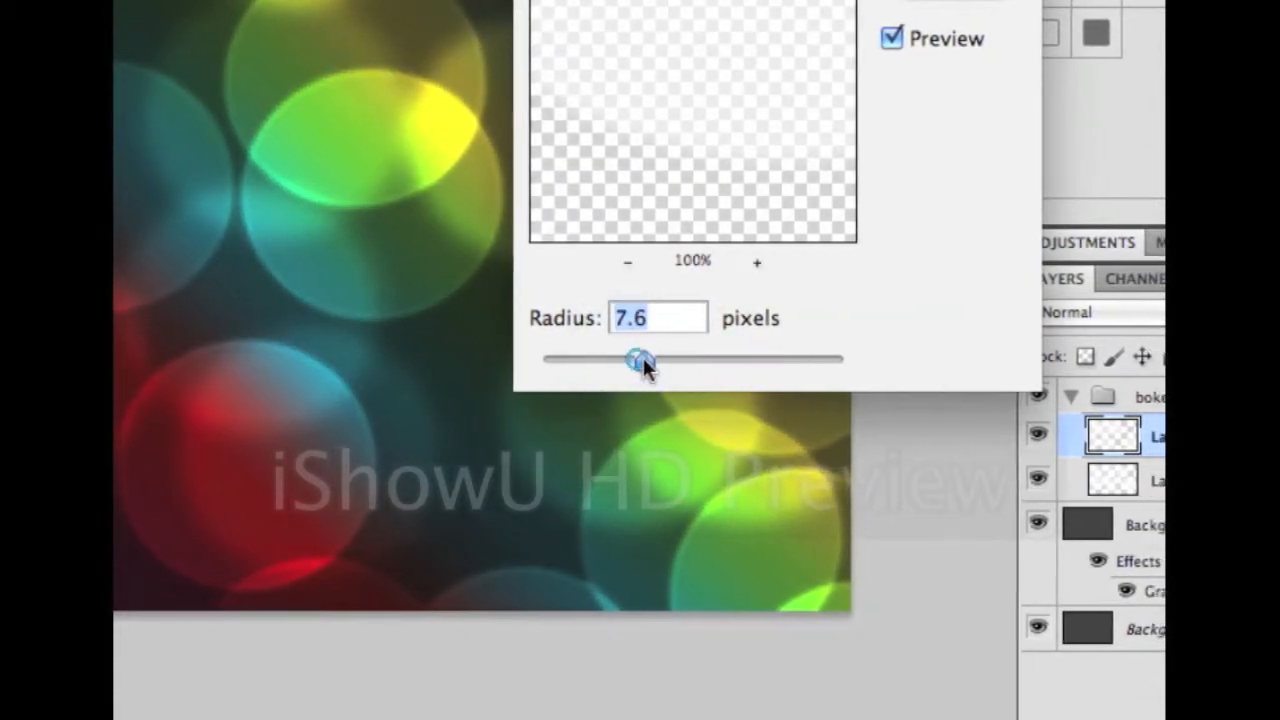
{"action": "mouse_move", "coordinate": [641, 360]}
{"action": "left_mouse_down"}
{"action": "mouse_move", "coordinate": [659, 360]}
{"action": "mouse_move", "coordinate": [633, 358]}
{"action": "left_mouse_up"}
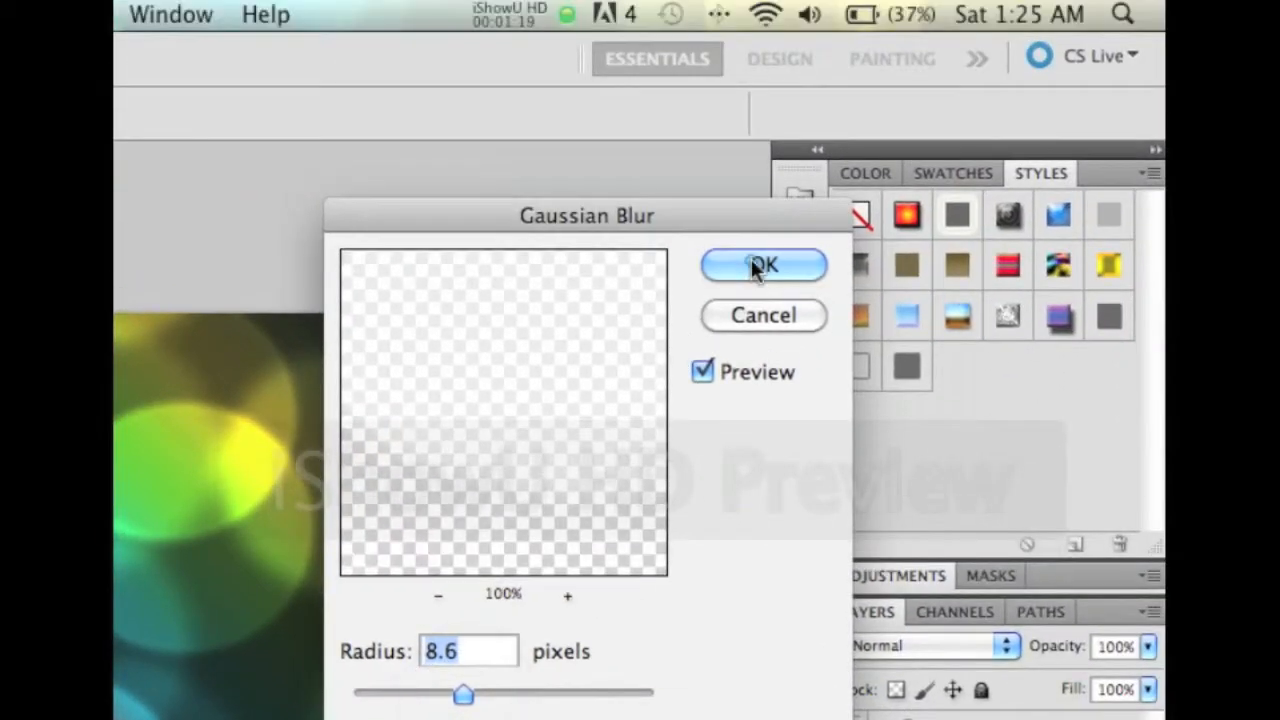
{"action": "left_click", "coordinate": [755, 264]}
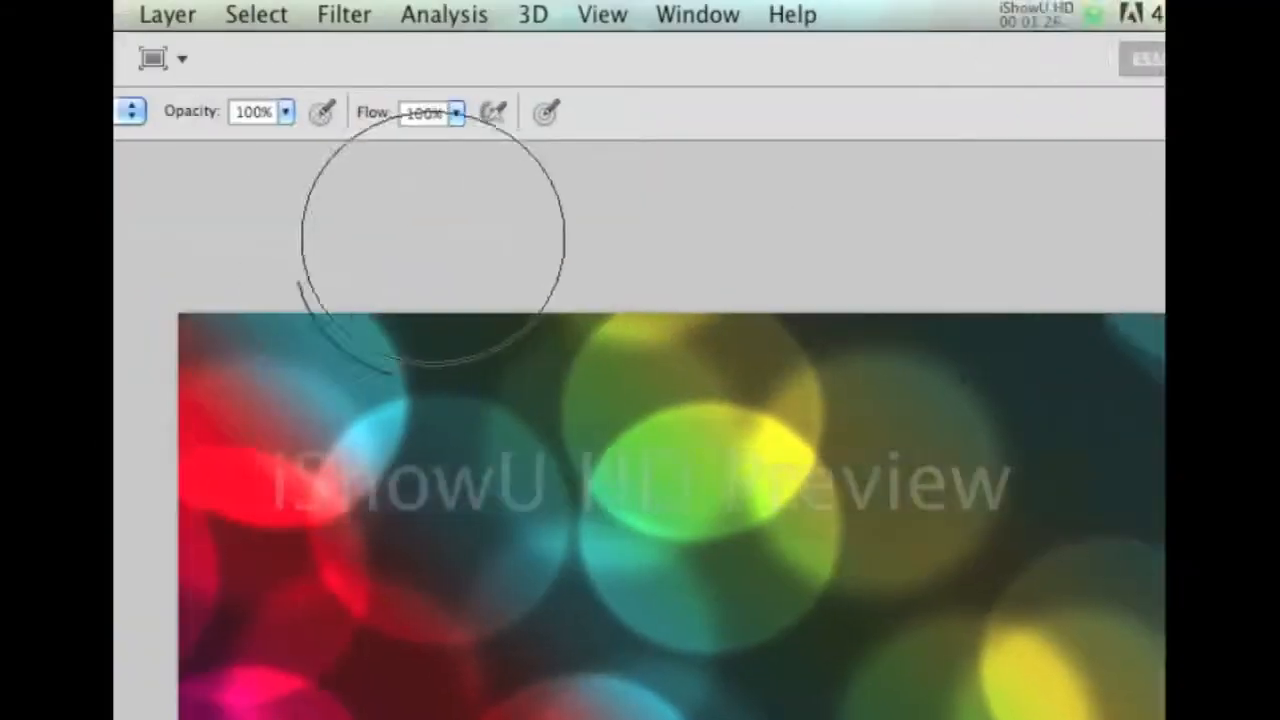
Stamp crisp bokeh rings on Layer 3 across the left and bottom, undoing two unwanted stamps
{"action": "left_click", "coordinate": [640, 363]}
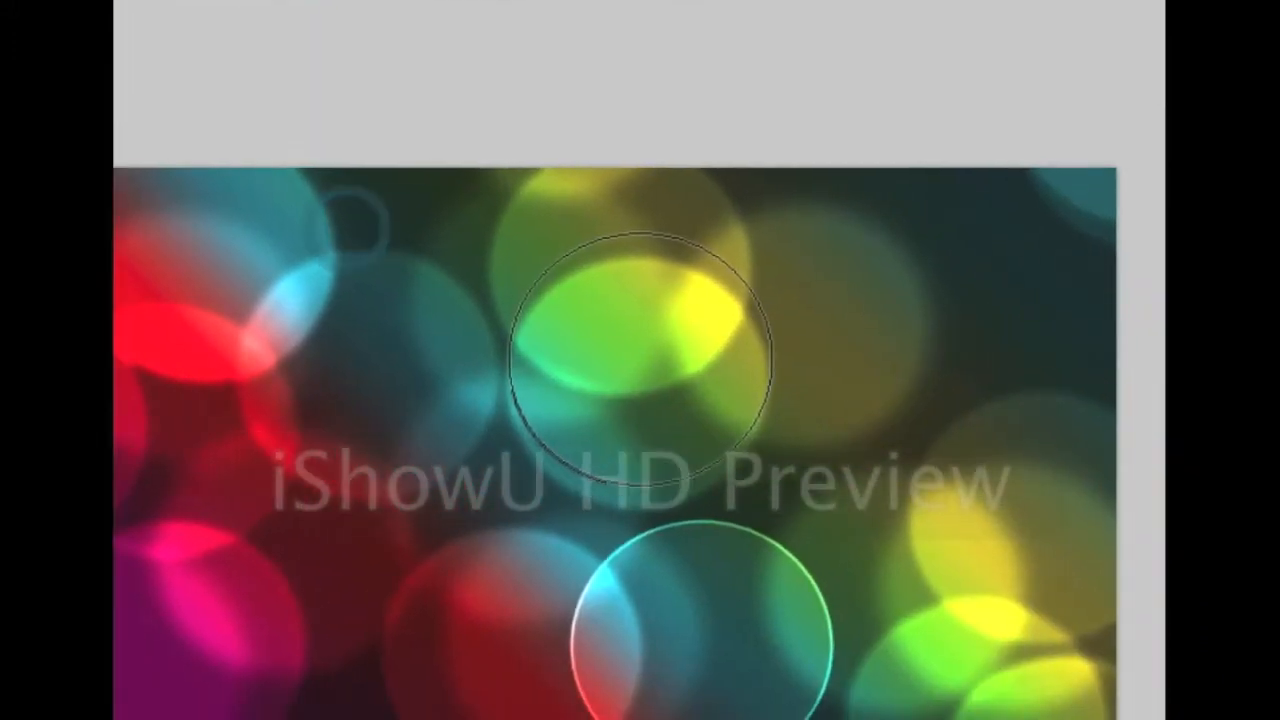
{"action": "key", "text": "super+z"}
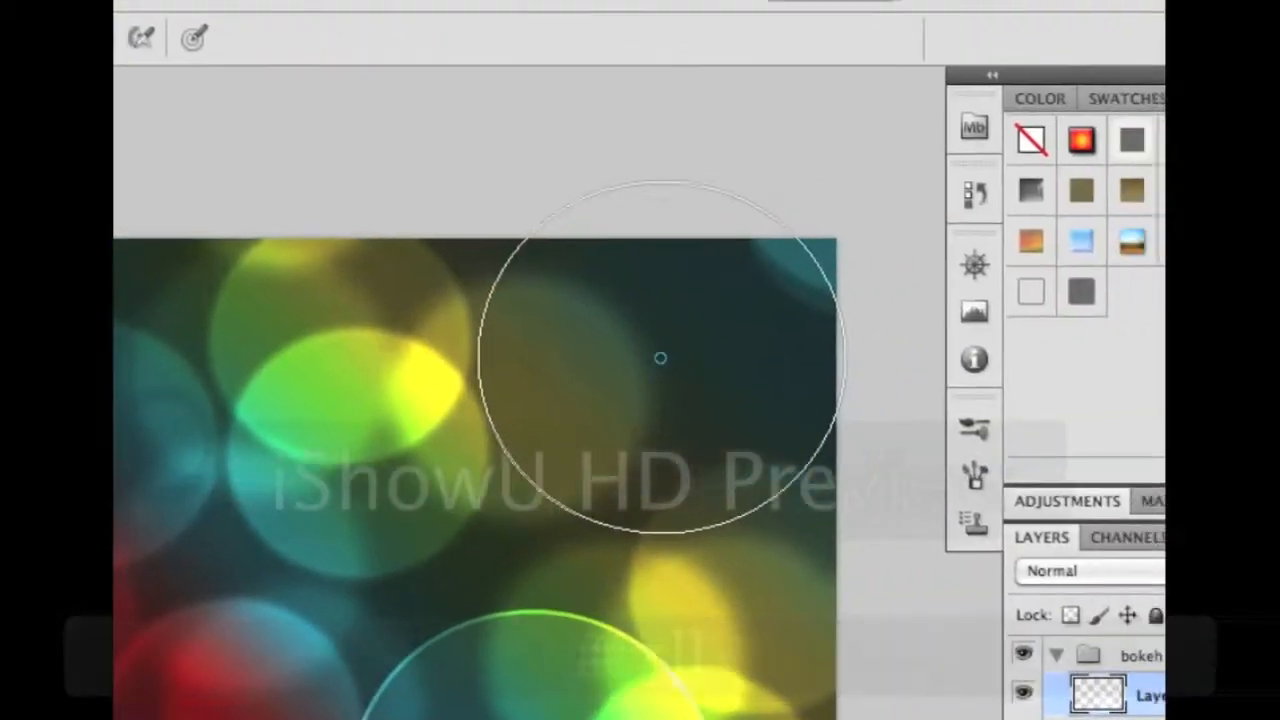
{"action": "left_click", "coordinate": [661, 358]}
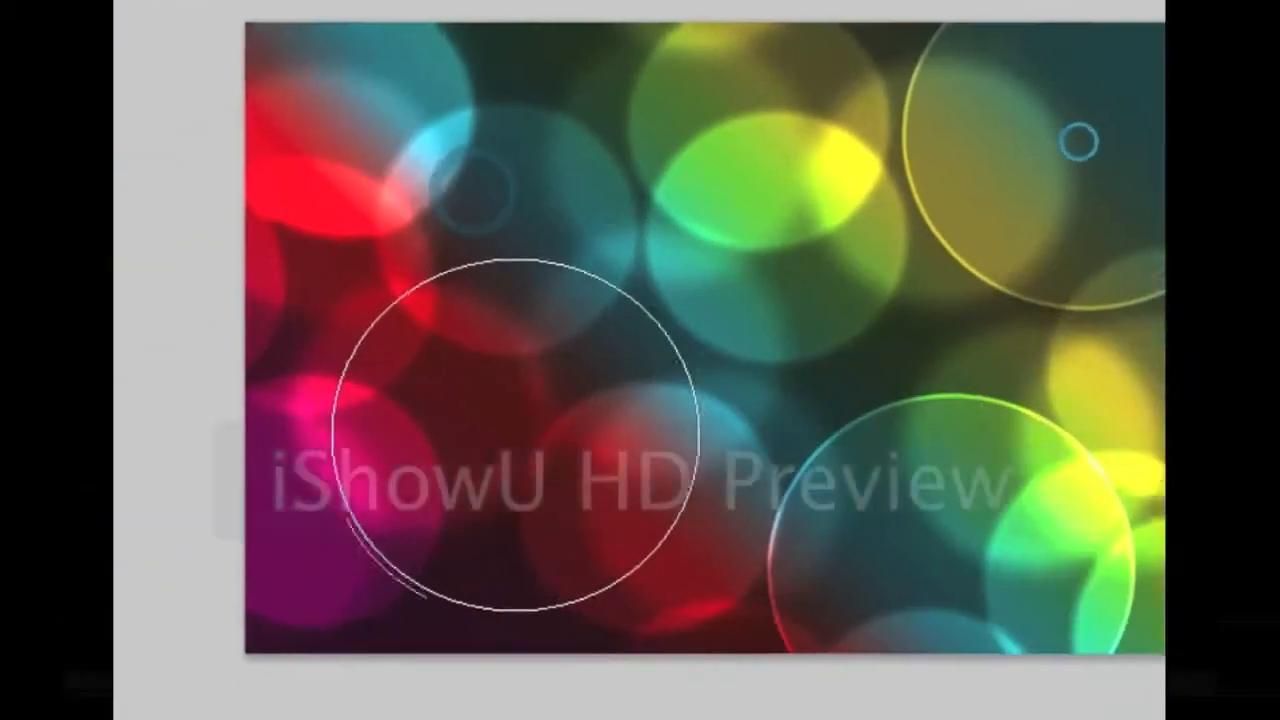
{"action": "left_click", "coordinate": [637, 357]}
{"action": "left_click", "coordinate": [637, 357]}
{"action": "left_click", "coordinate": [677, 431]}
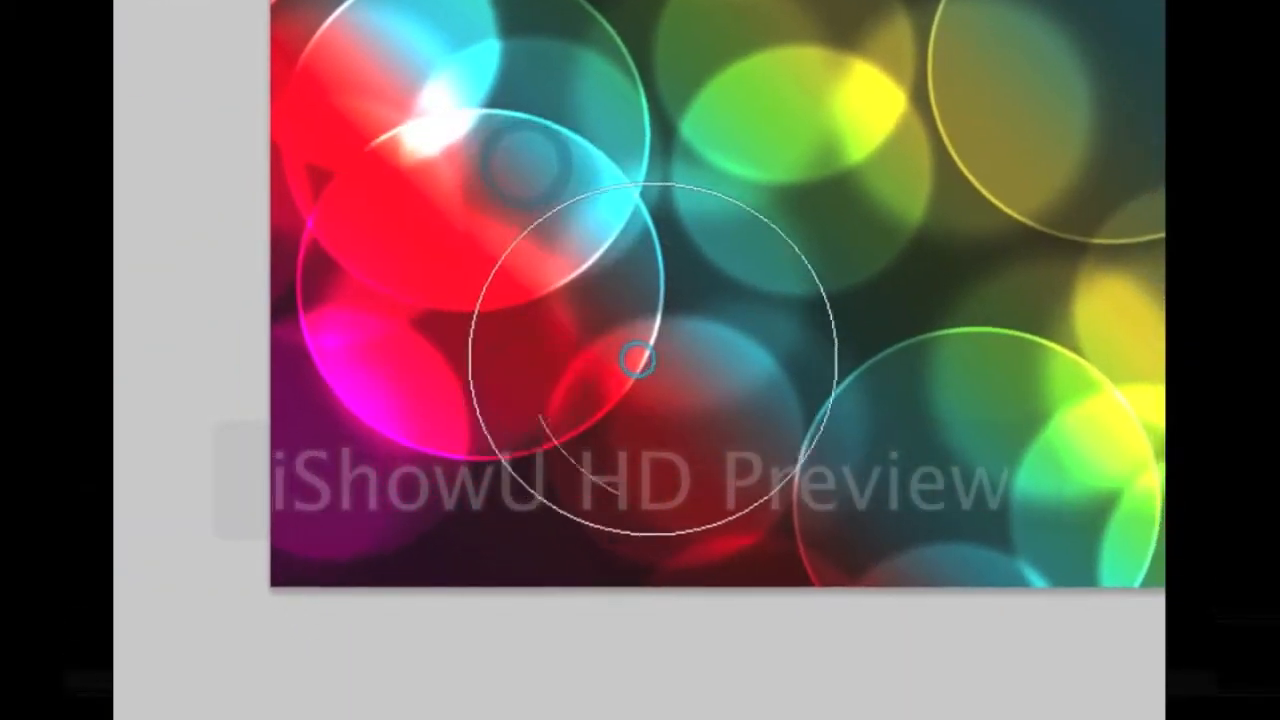
{"action": "left_click", "coordinate": [870, 336]}
{"action": "left_click", "coordinate": [660, 363]}
{"action": "left_click", "coordinate": [430, 593]}
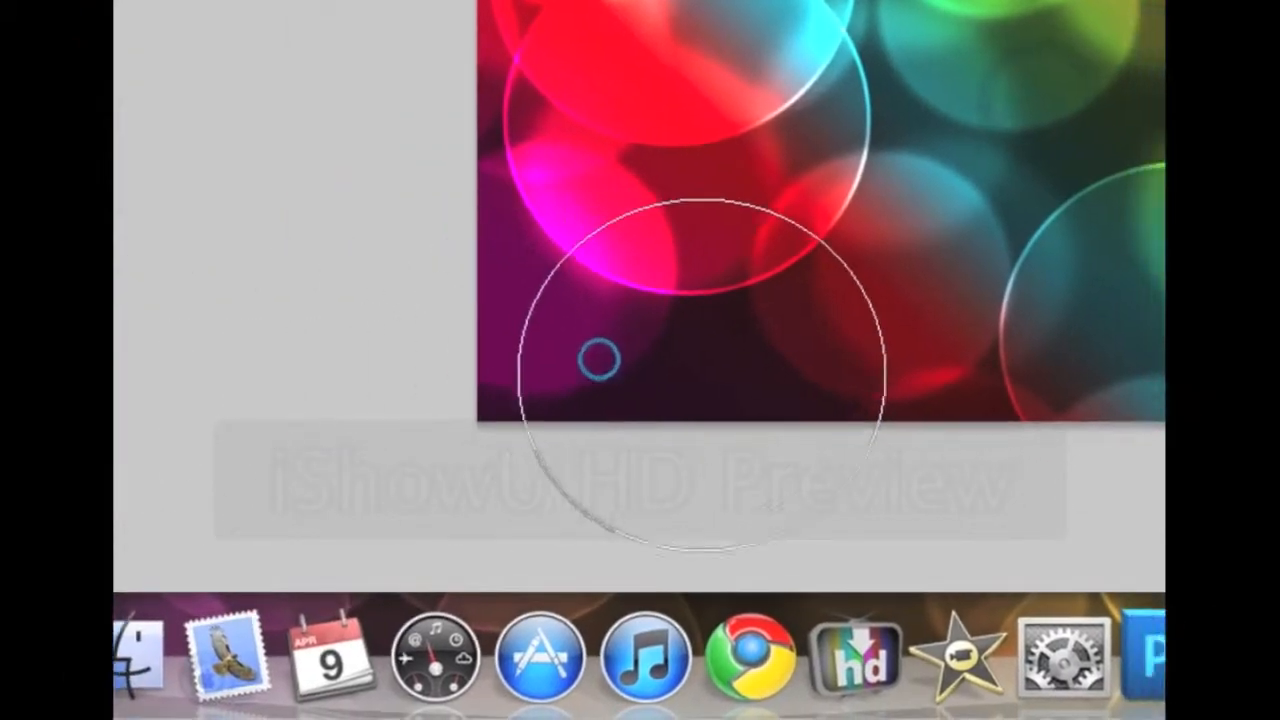
{"action": "left_click", "coordinate": [681, 383]}
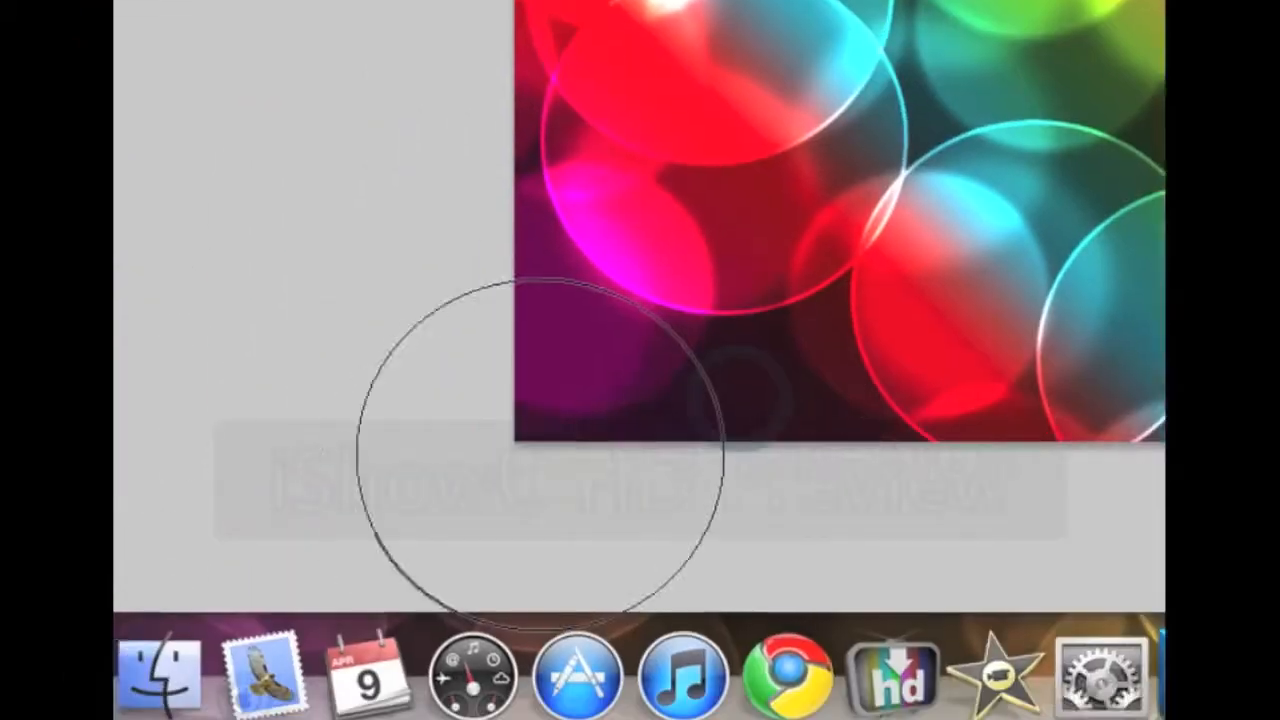
{"action": "left_click", "coordinate": [540, 455]}
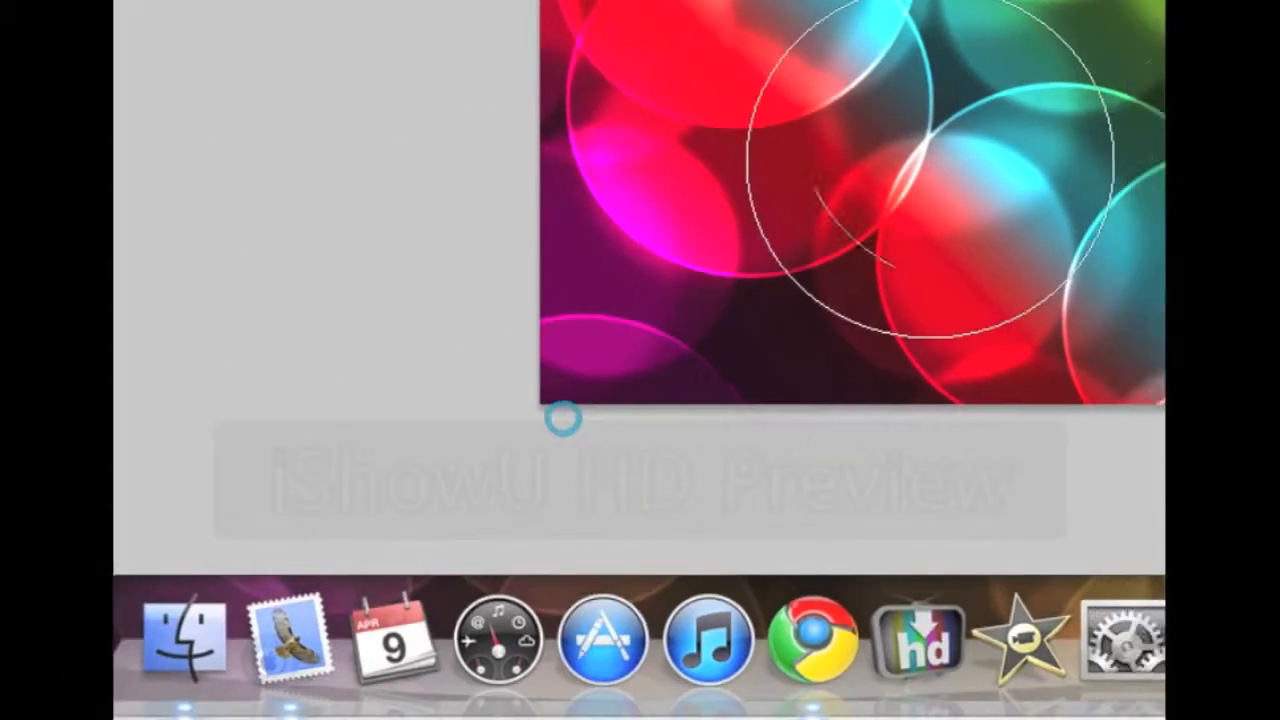
{"action": "left_click", "coordinate": [640, 345]}
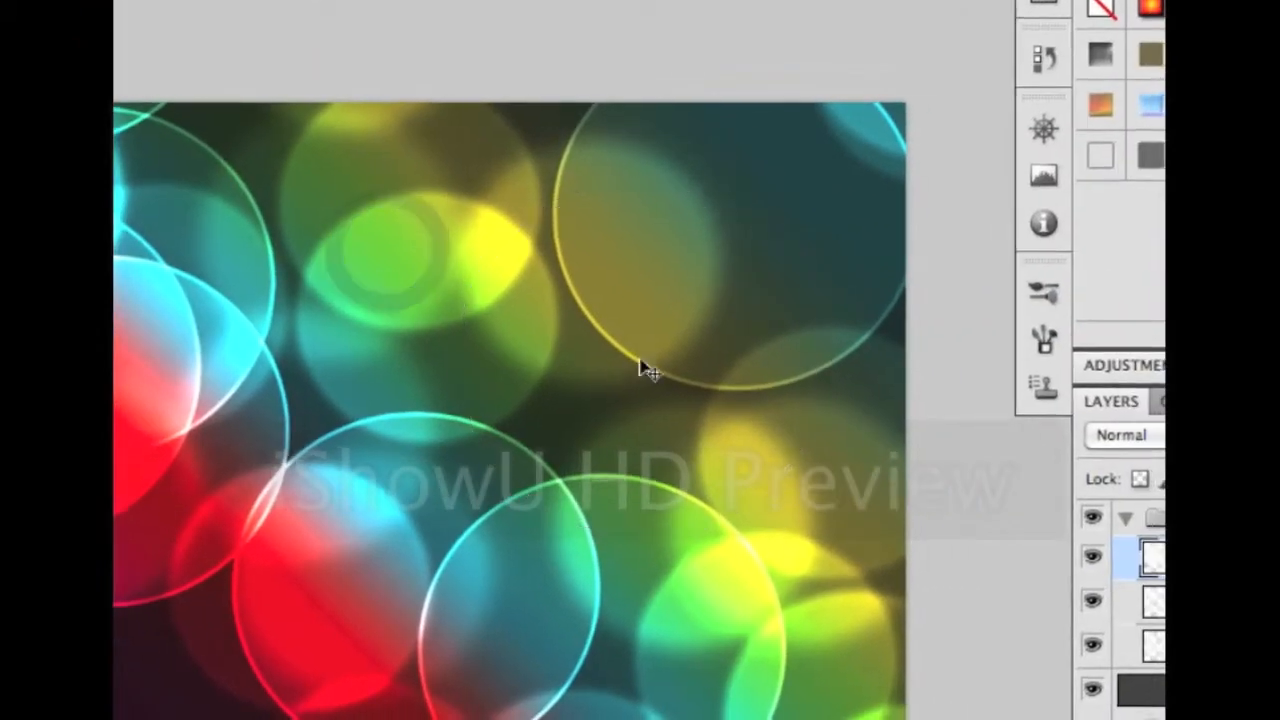
{"action": "key", "text": "super+z"}
Add cyan and yellow rings near the top and lower left, undoing one stray cyan stamp
{"action": "left_click", "coordinate": [637, 140]}
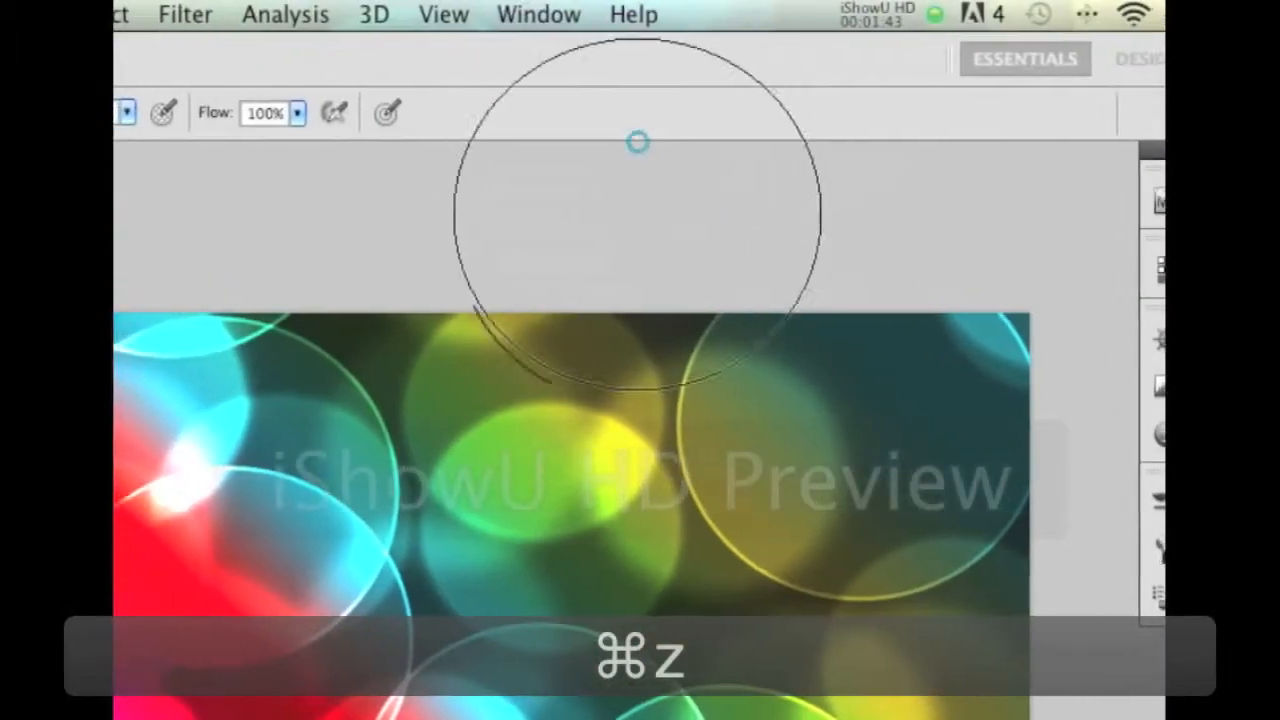
{"action": "left_click", "coordinate": [516, 110]}
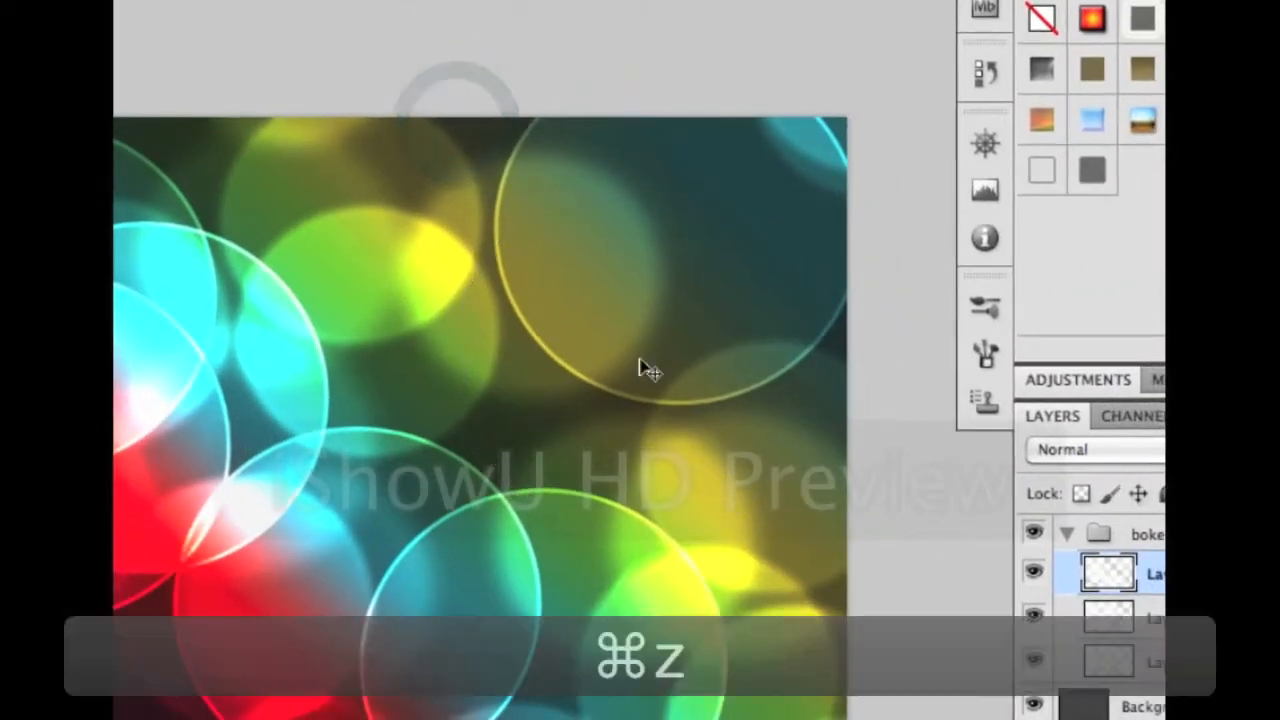
{"action": "key", "text": "super+z"}
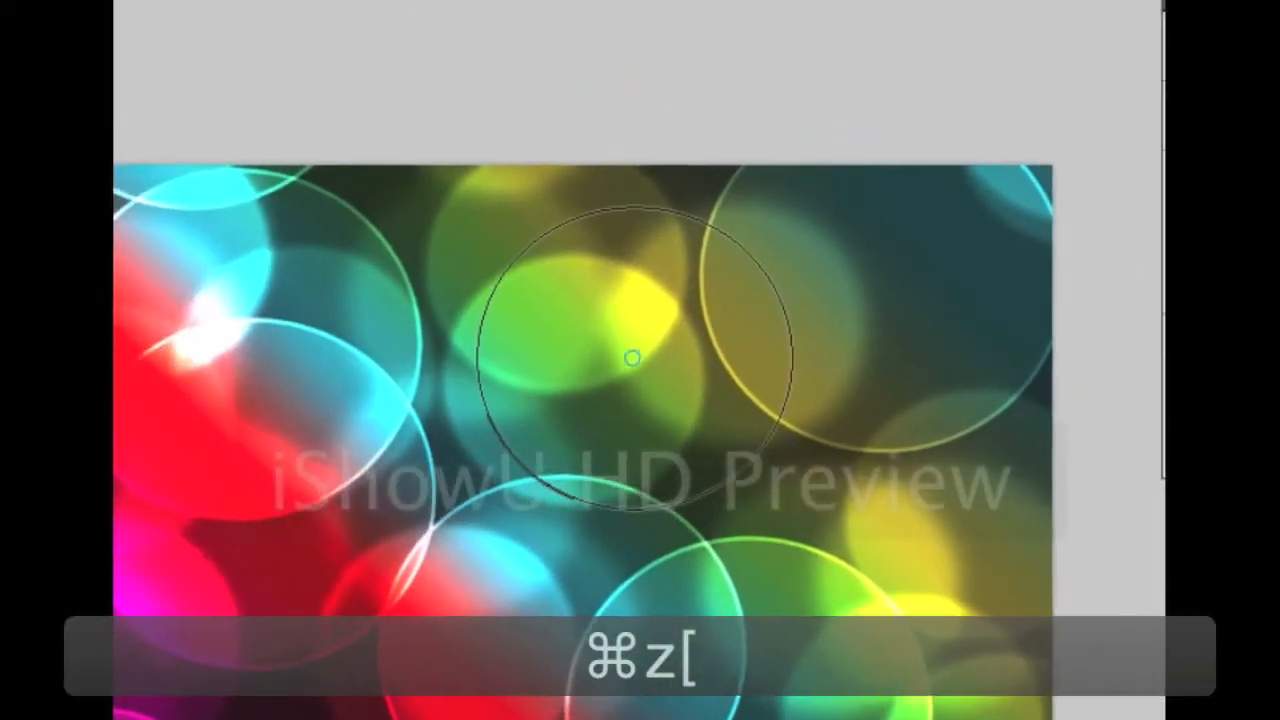
{"action": "left_click", "coordinate": [428, 255]}
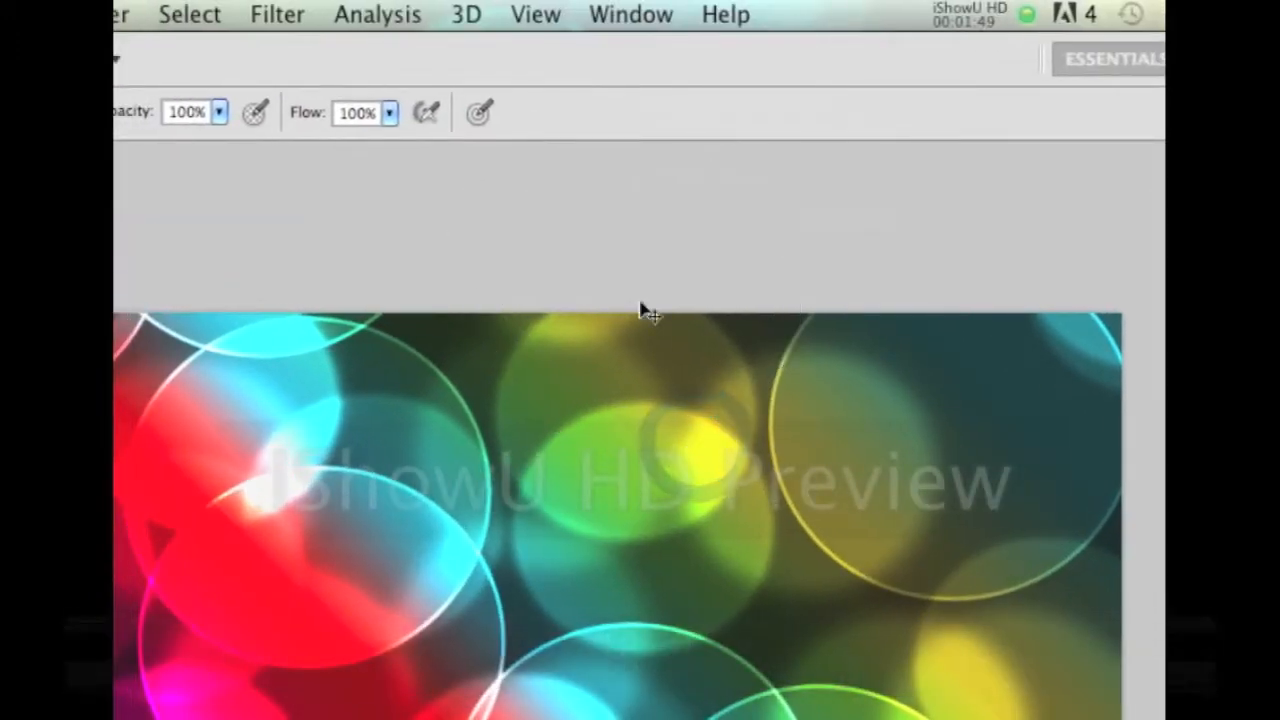
{"action": "left_click", "coordinate": [633, 267]}
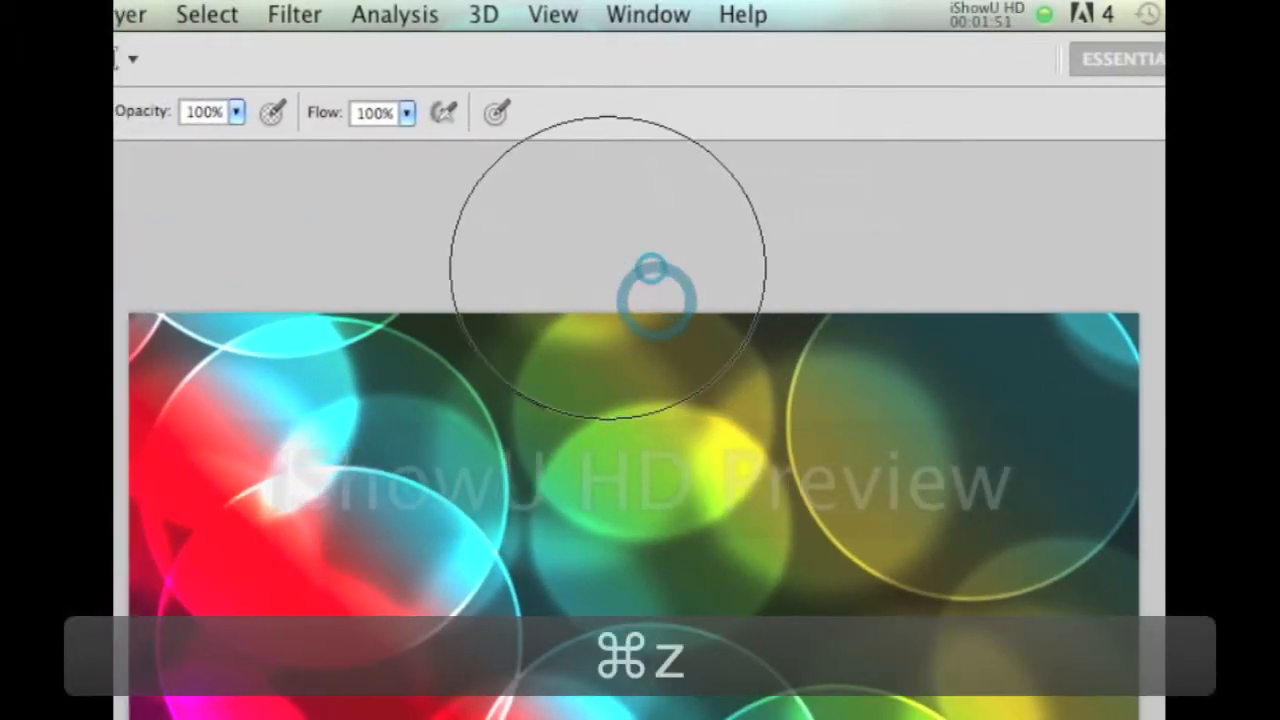
{"action": "left_click", "coordinate": [589, 268]}
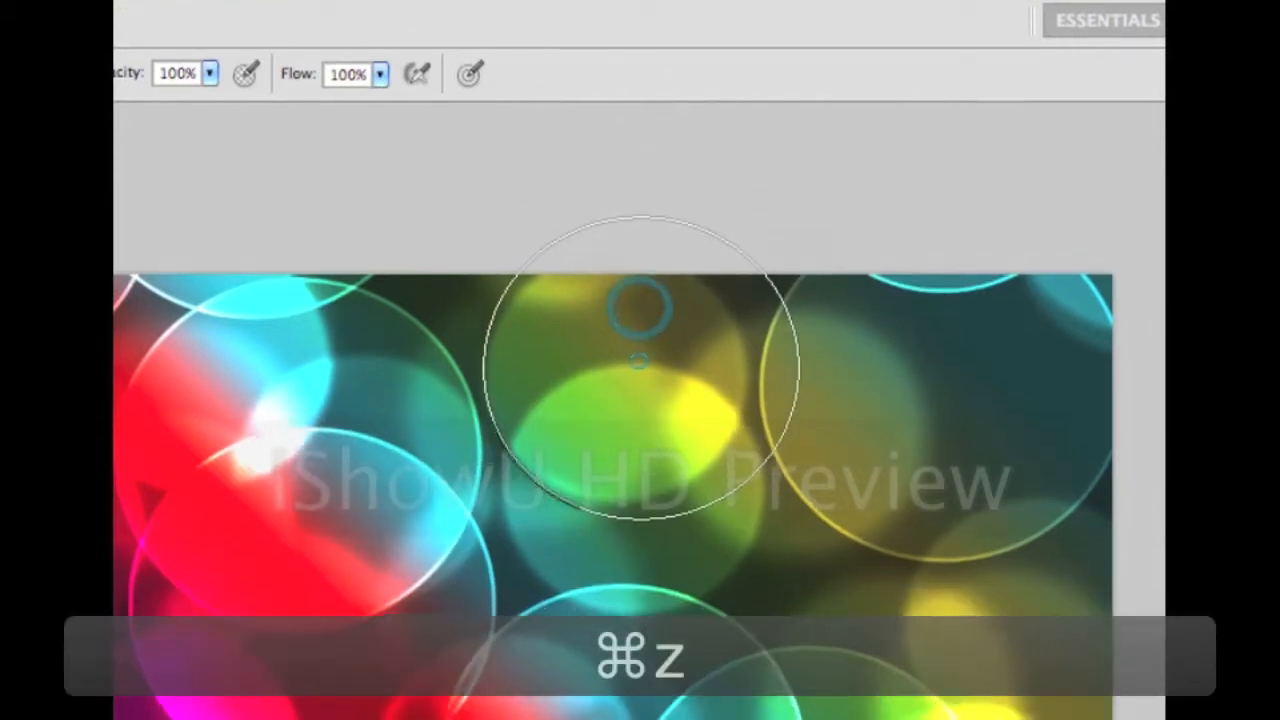
{"action": "left_click", "coordinate": [642, 400]}
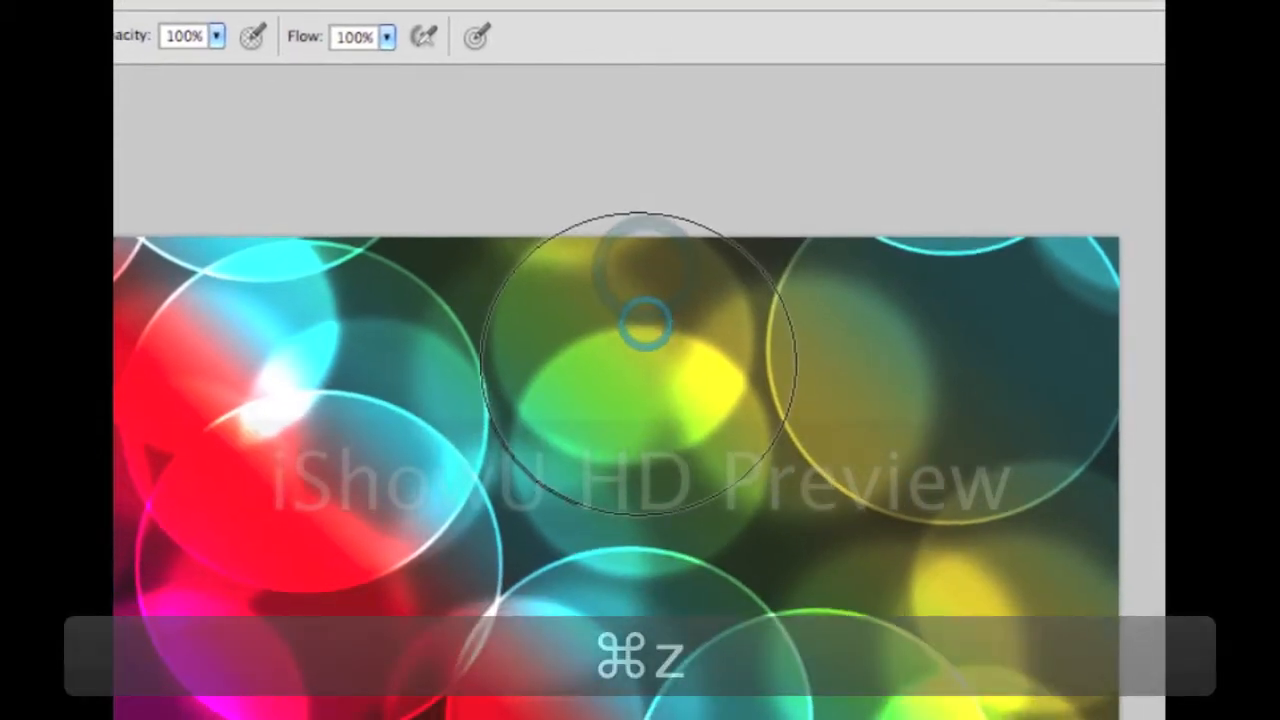
{"action": "left_click", "coordinate": [631, 440]}
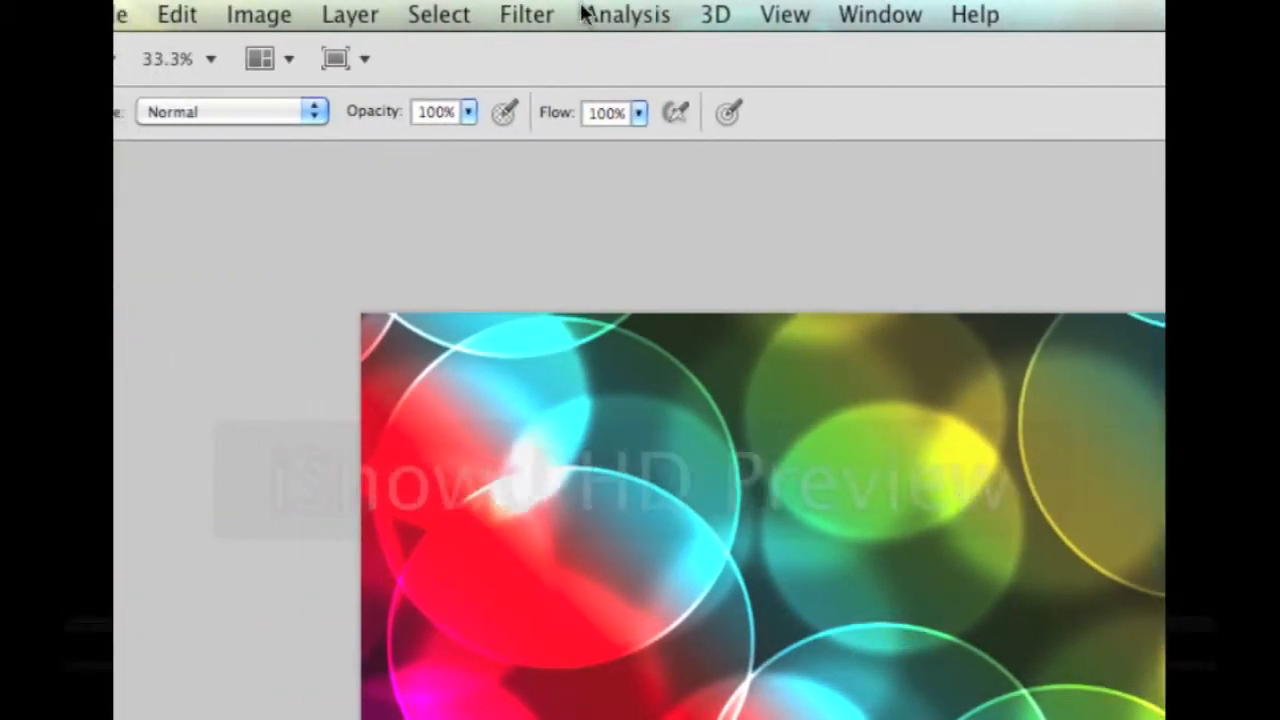
Soften the Layer 3 rings with a 1.5 px Gaussian Blur
{"action": "left_click", "coordinate": [283, 14]}
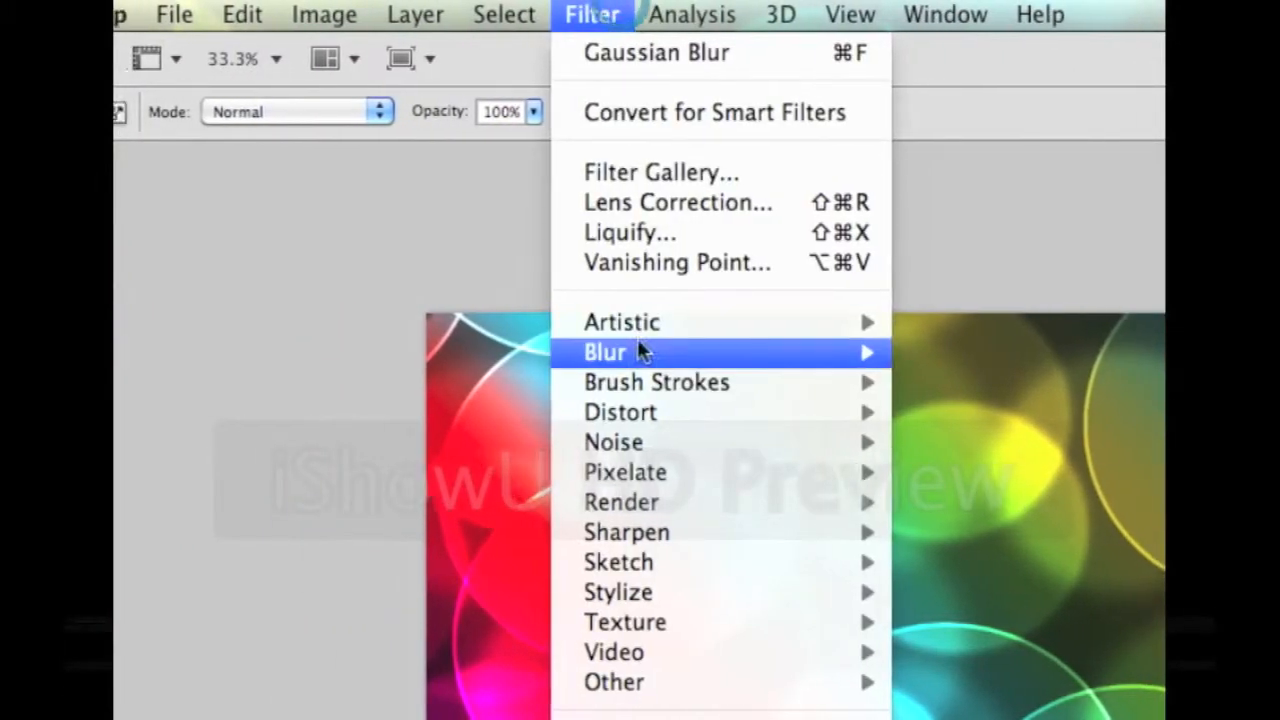
{"action": "mouse_move", "coordinate": [320, 352]}
{"action": "left_click", "coordinate": [740, 472]}
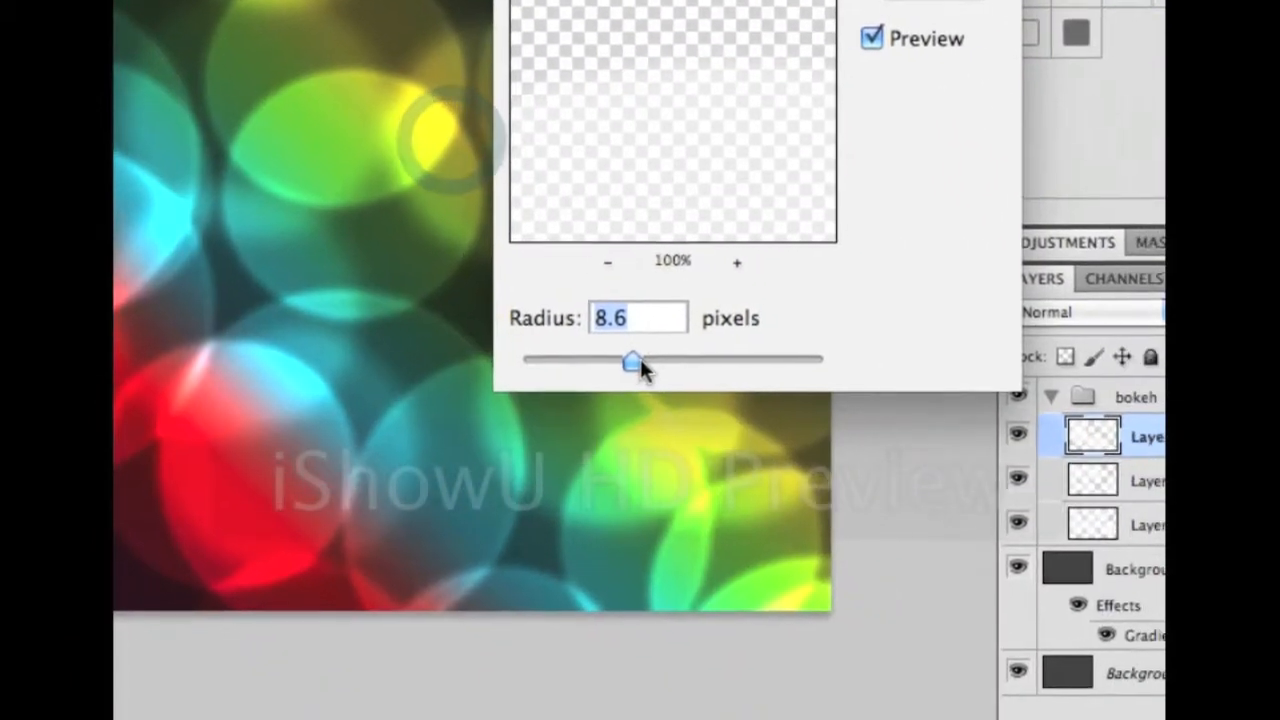
{"action": "left_click_drag", "start_coordinate": [716, 417], "coordinate": [638, 417]}
{"action": "left_click_drag", "start_coordinate": [653, 360], "coordinate": [641, 360]}
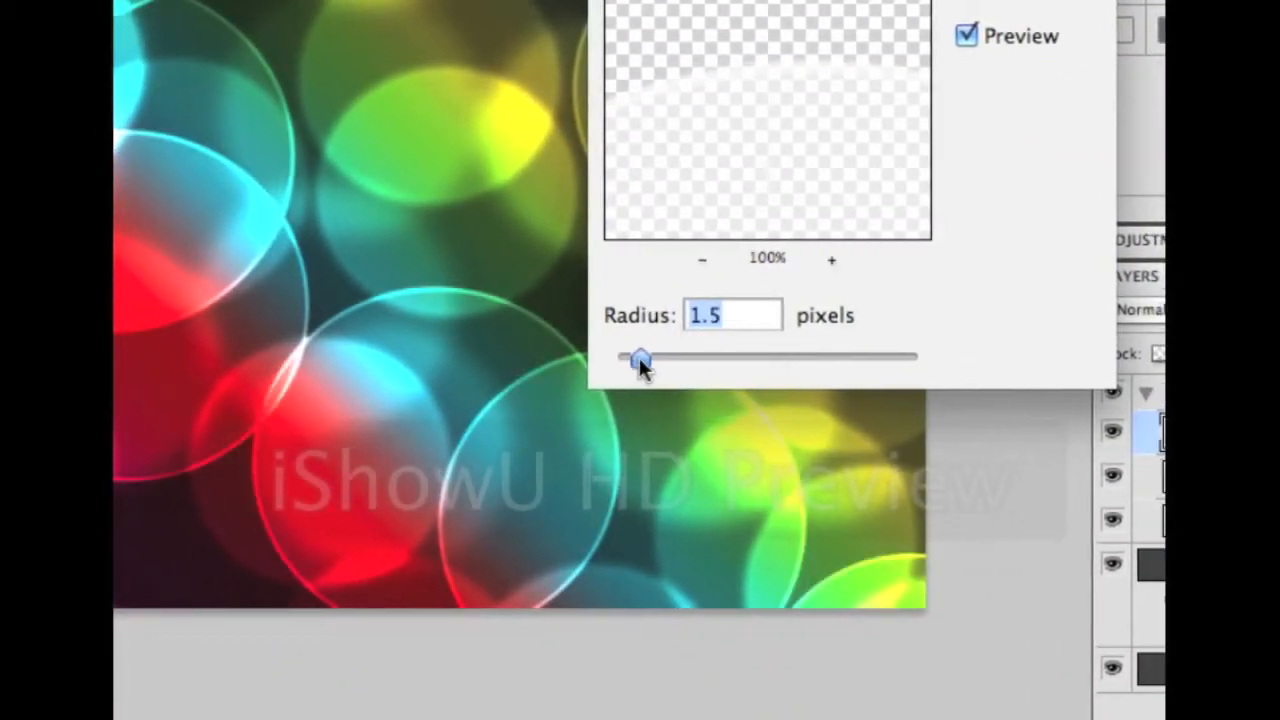
{"action": "left_click", "coordinate": [797, 262]}
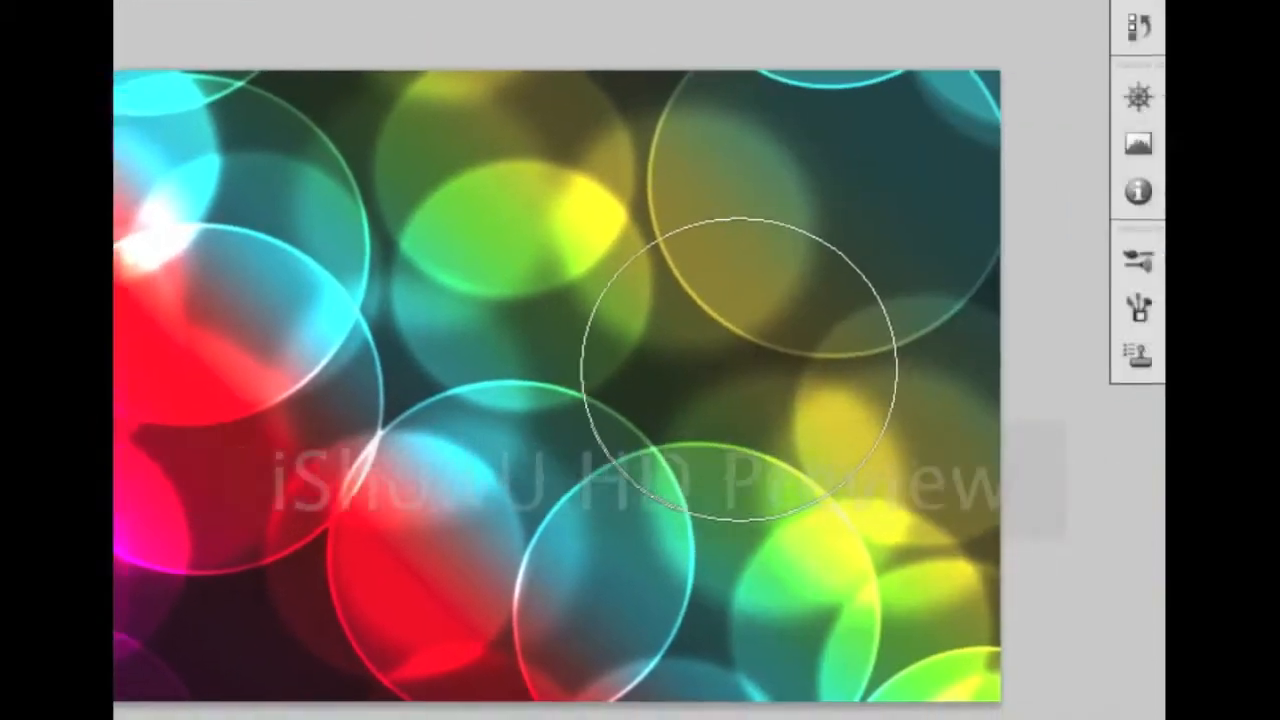
Zoom in about 2x and display the finished wallpaper full screen with panels hidden
{"action": "key", "text": "f"}
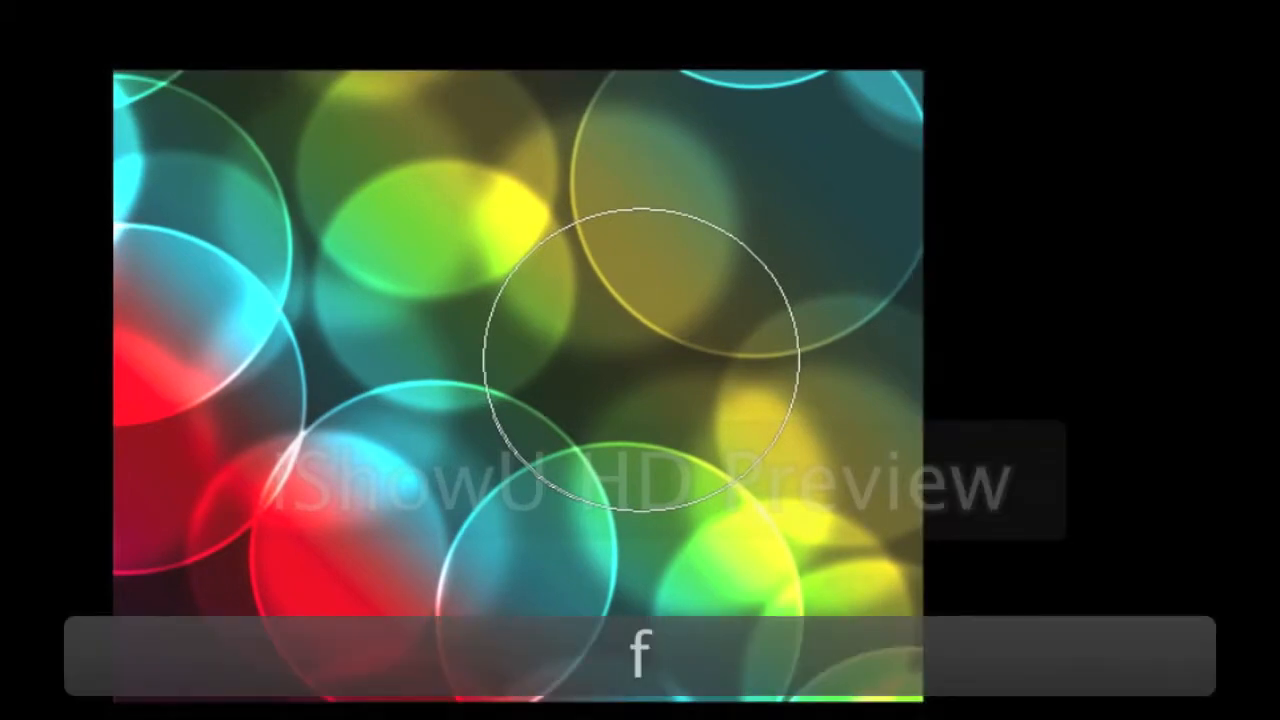
{"action": "key", "text": "f"}
{"action": "key", "text": "f"}
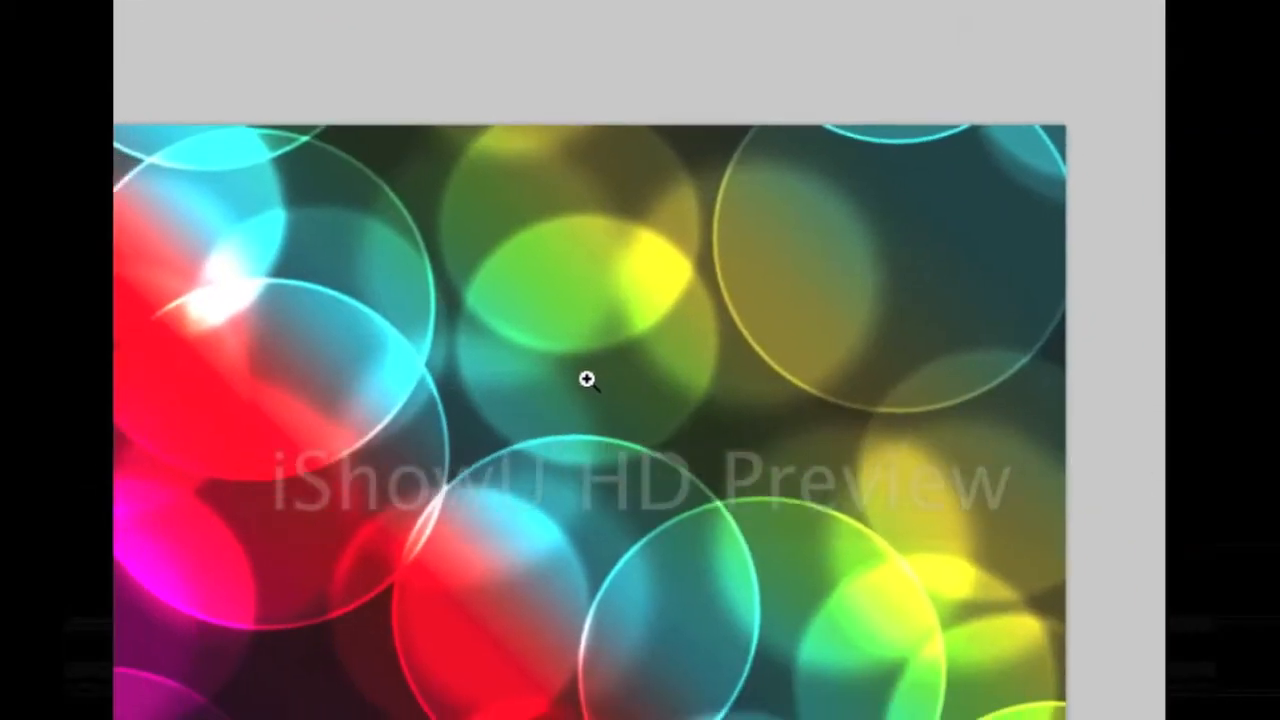
{"action": "left_click", "coordinate": [586, 377]}
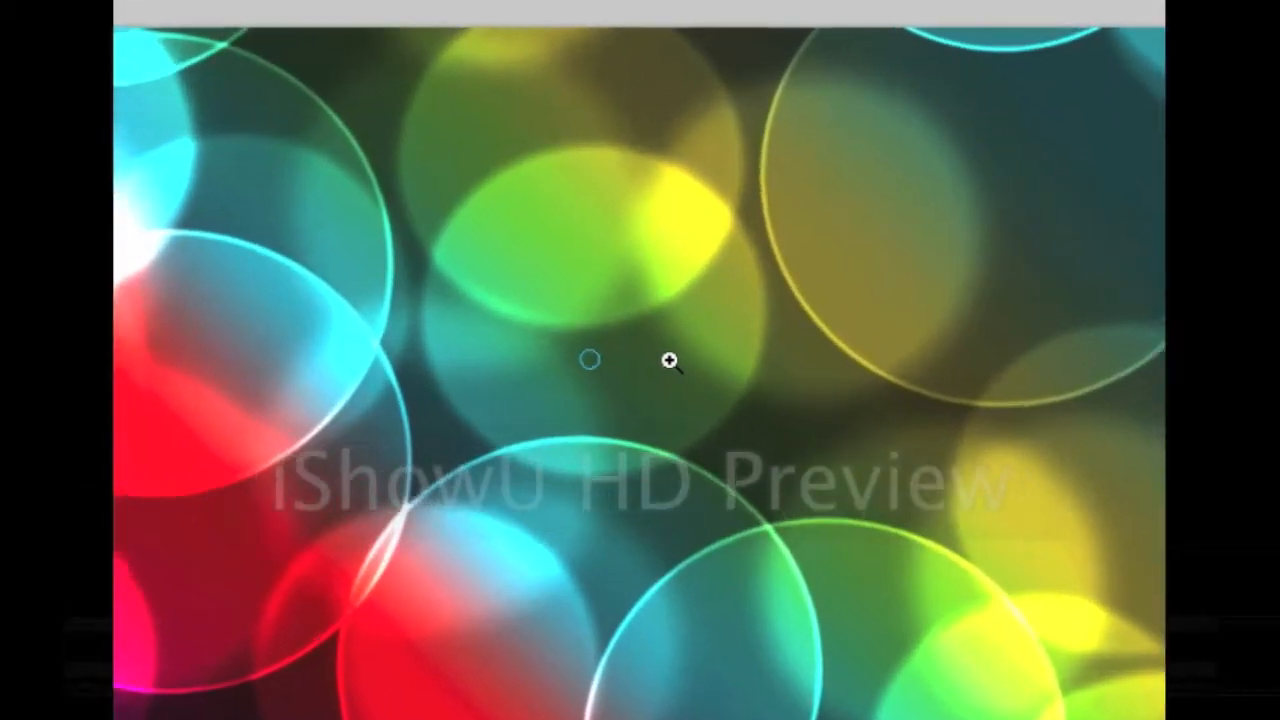
{"action": "key", "text": "f"}
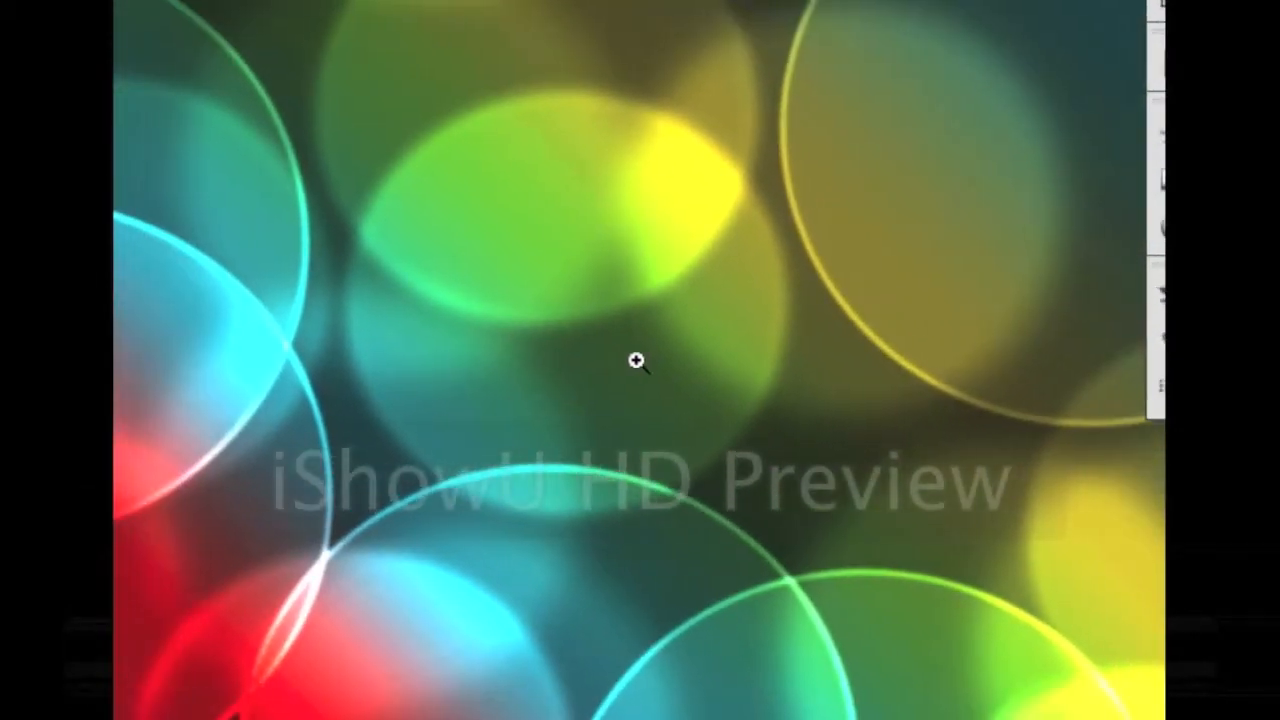